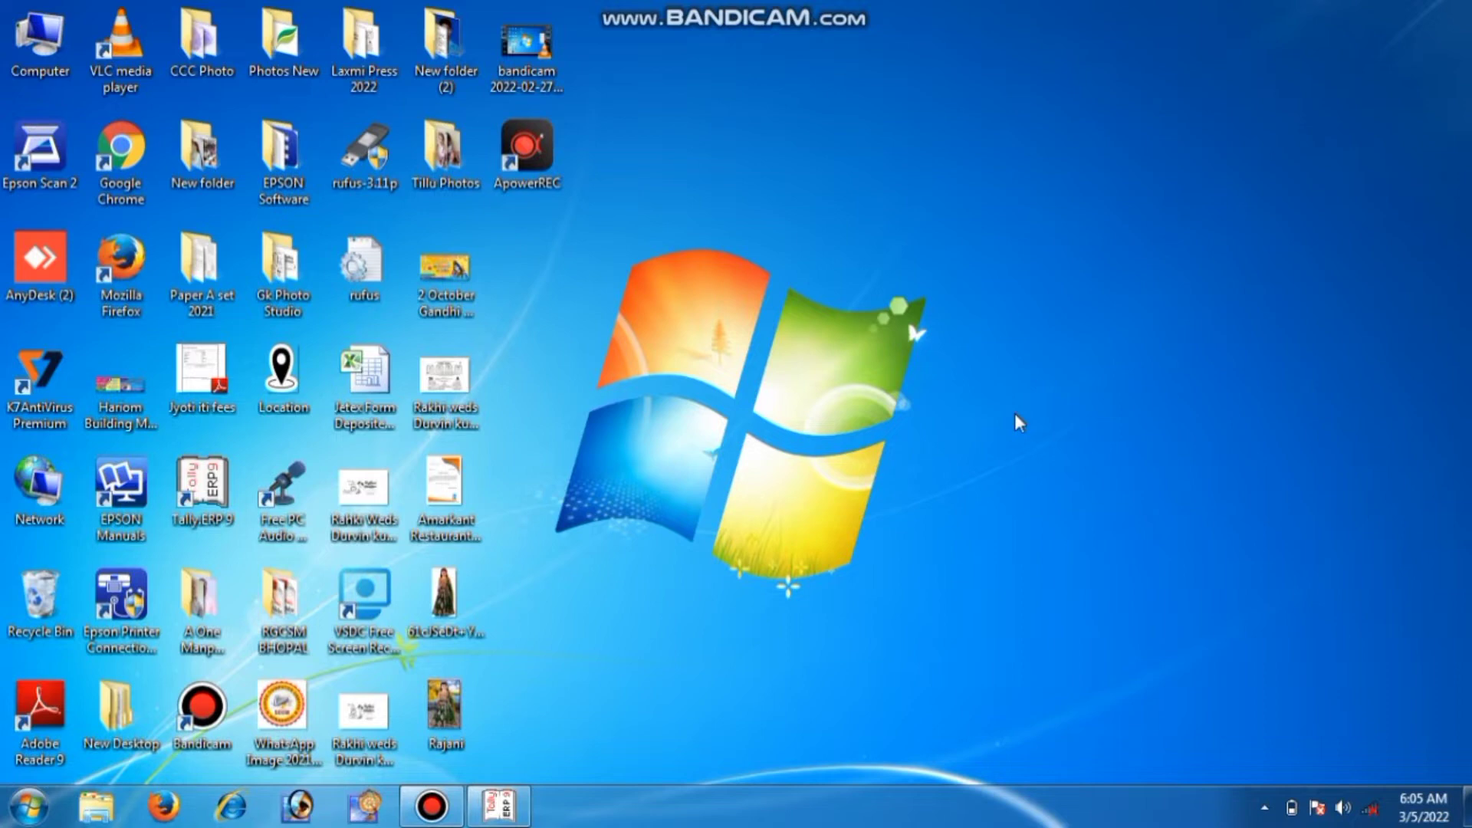
# Bring Tally.ERP 9 back up and choose to create a new company
pyautogui.rightClick(901, 355)
pyautogui.click(953, 417)
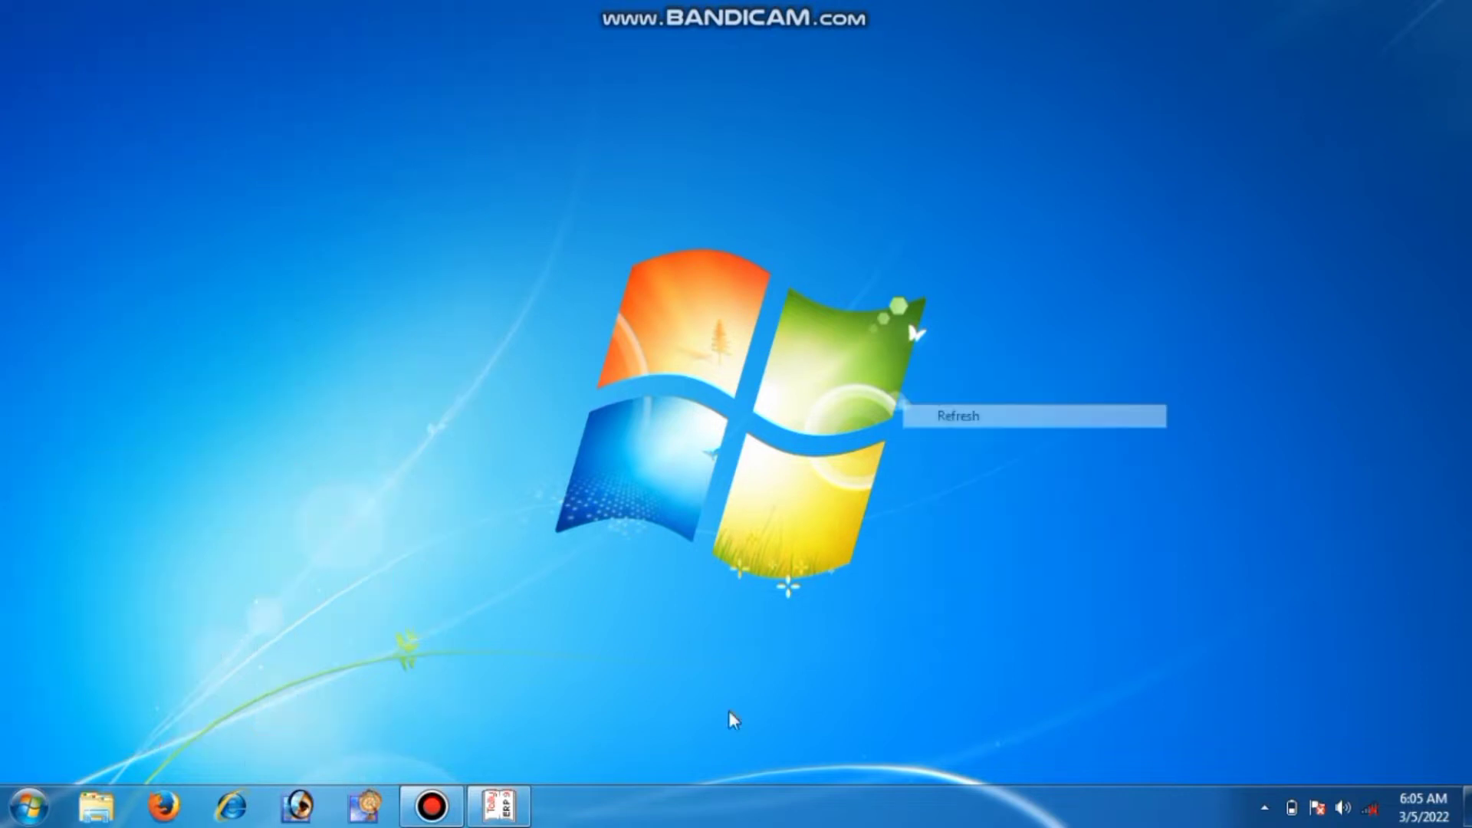
pyautogui.click(495, 810)
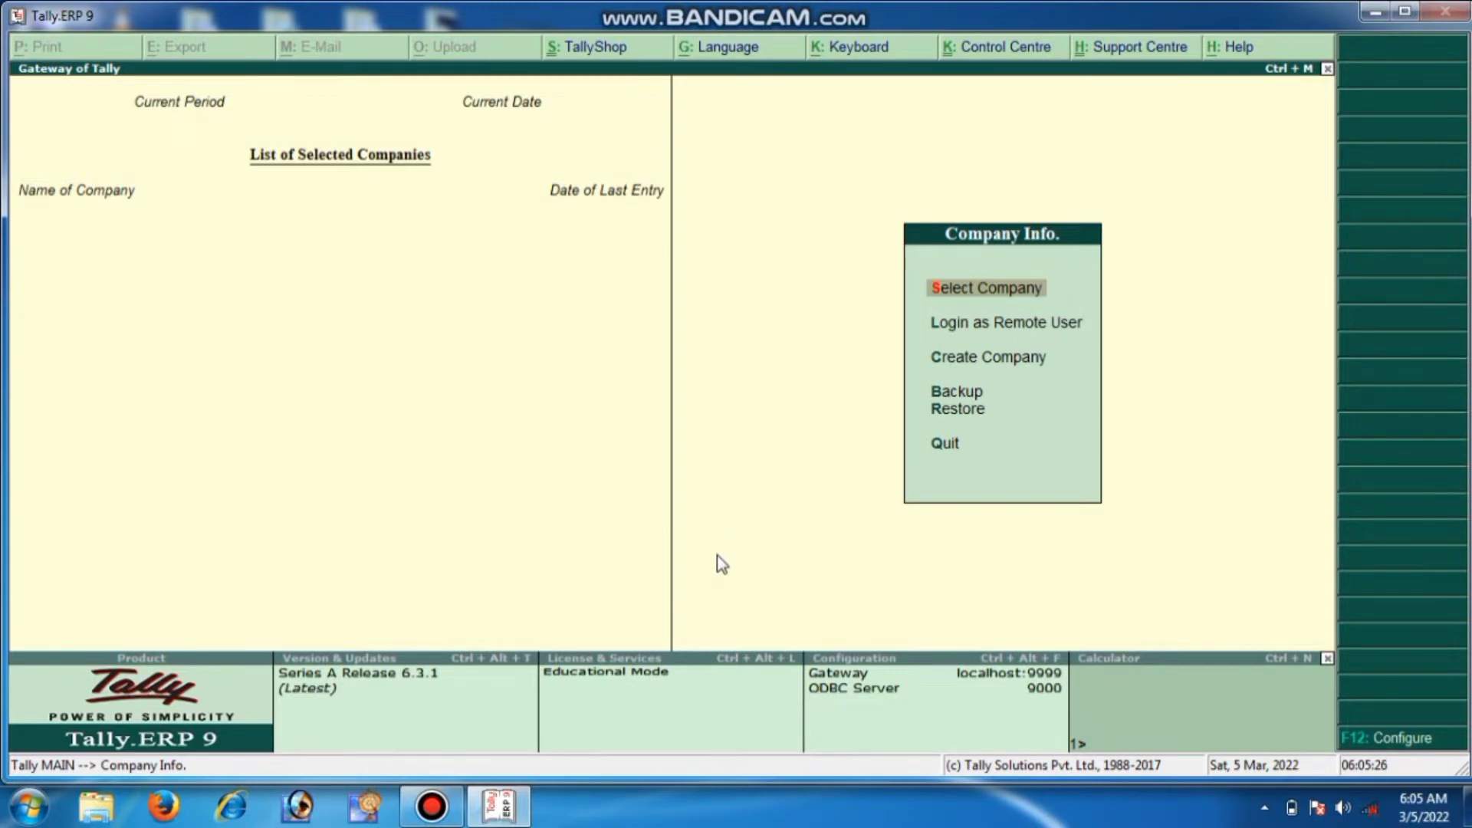
pyautogui.press('Down')
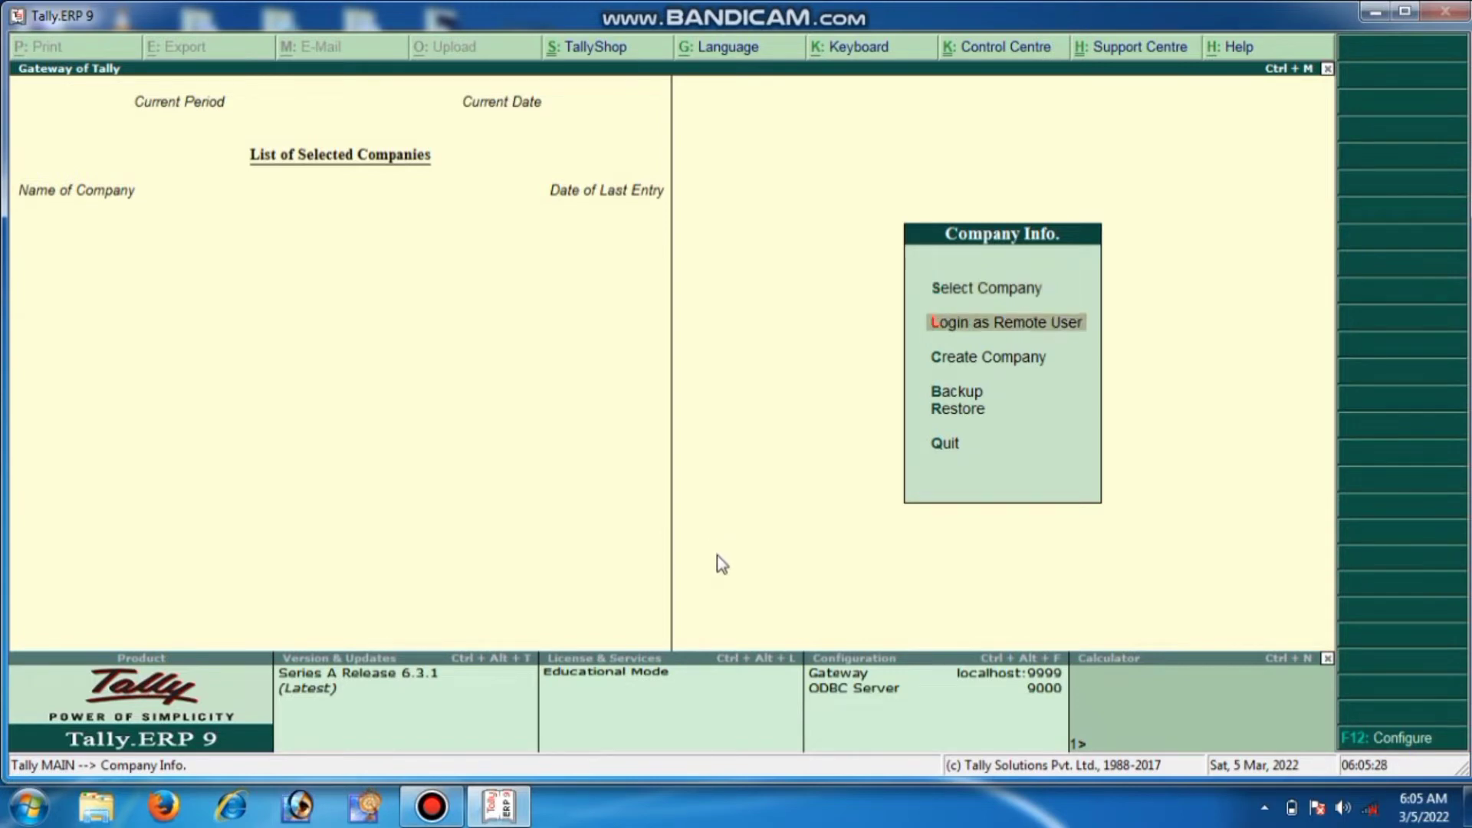
pyautogui.press('Down')
pyautogui.press('Down')
pyautogui.press('Up')
pyautogui.press('Return')
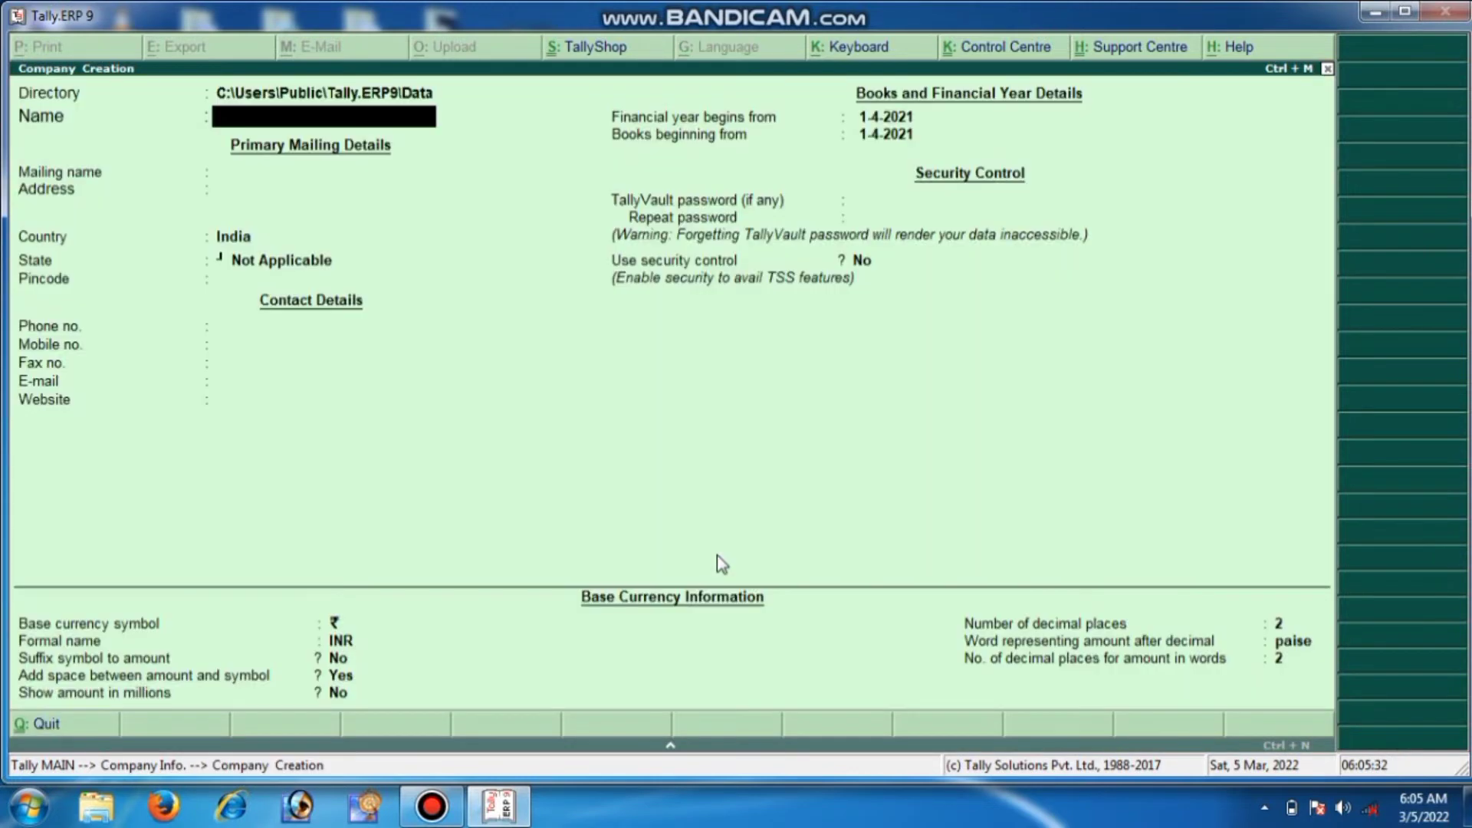
# Enter Honda Company with its address line, state Uttar Pradesh in India, and pincode
pyautogui.write('Honda Compa')
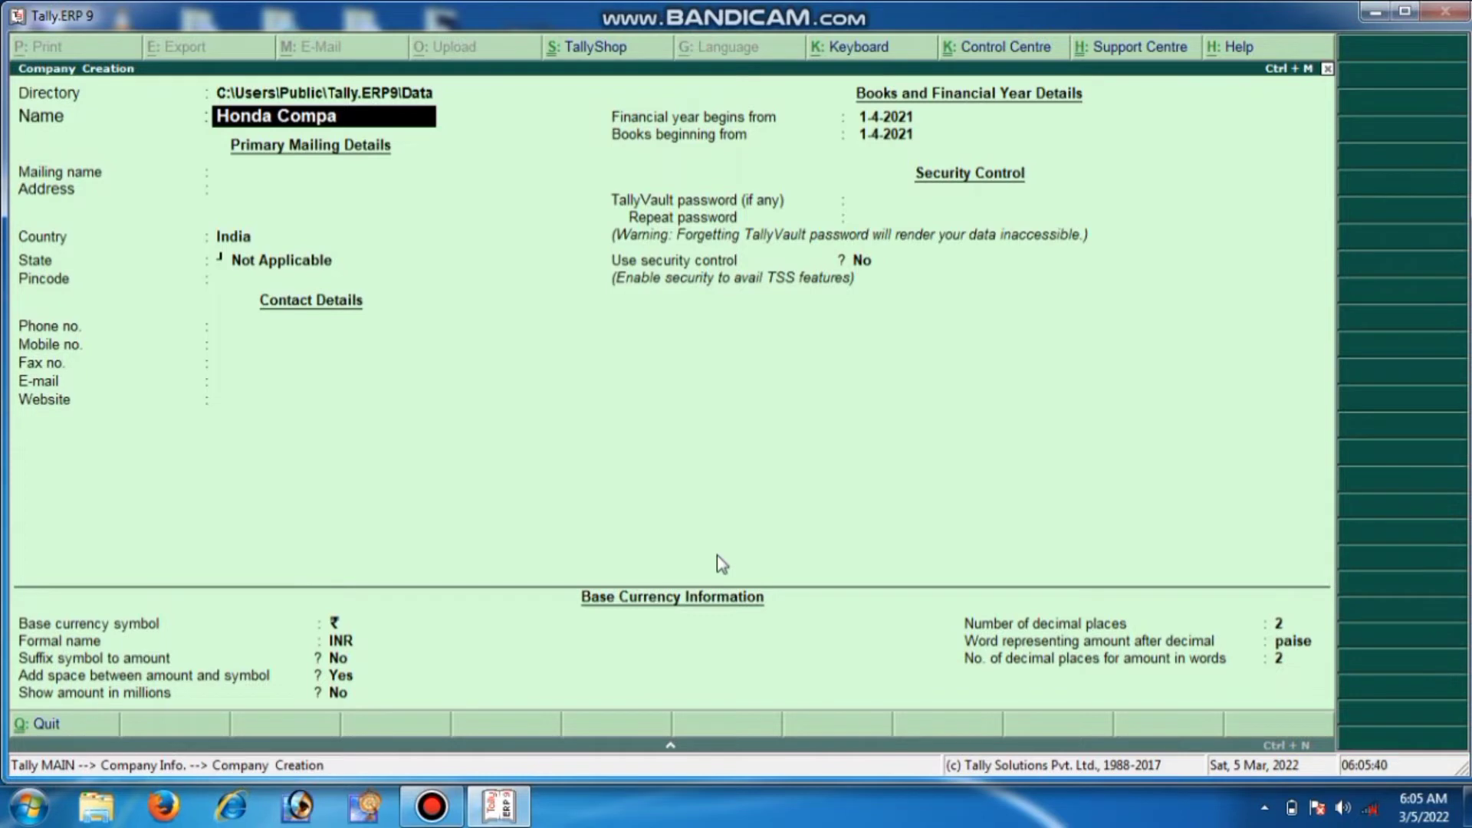
pyautogui.write('ny')
pyautogui.press('Return')
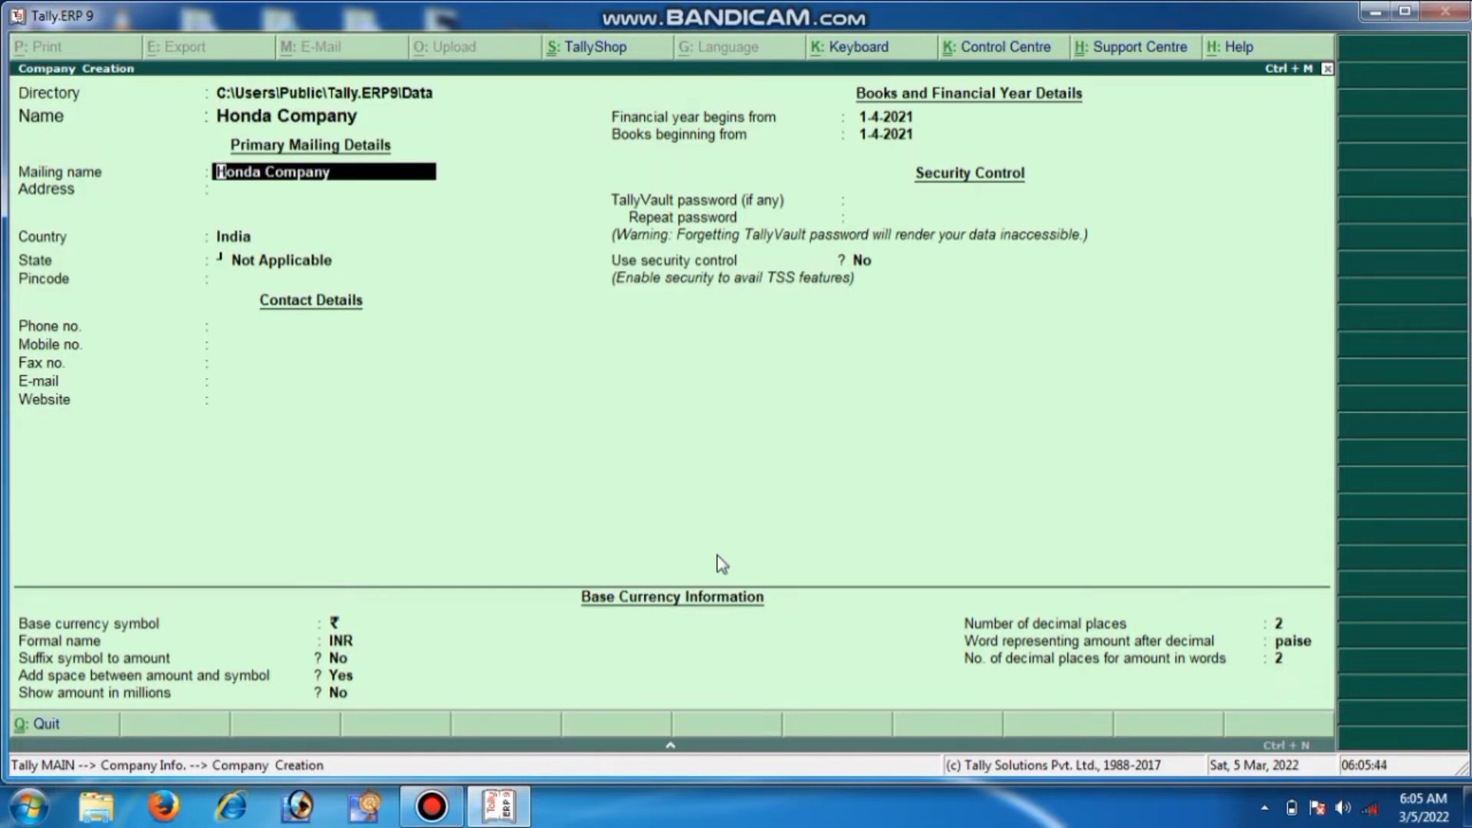
pyautogui.press('Return')
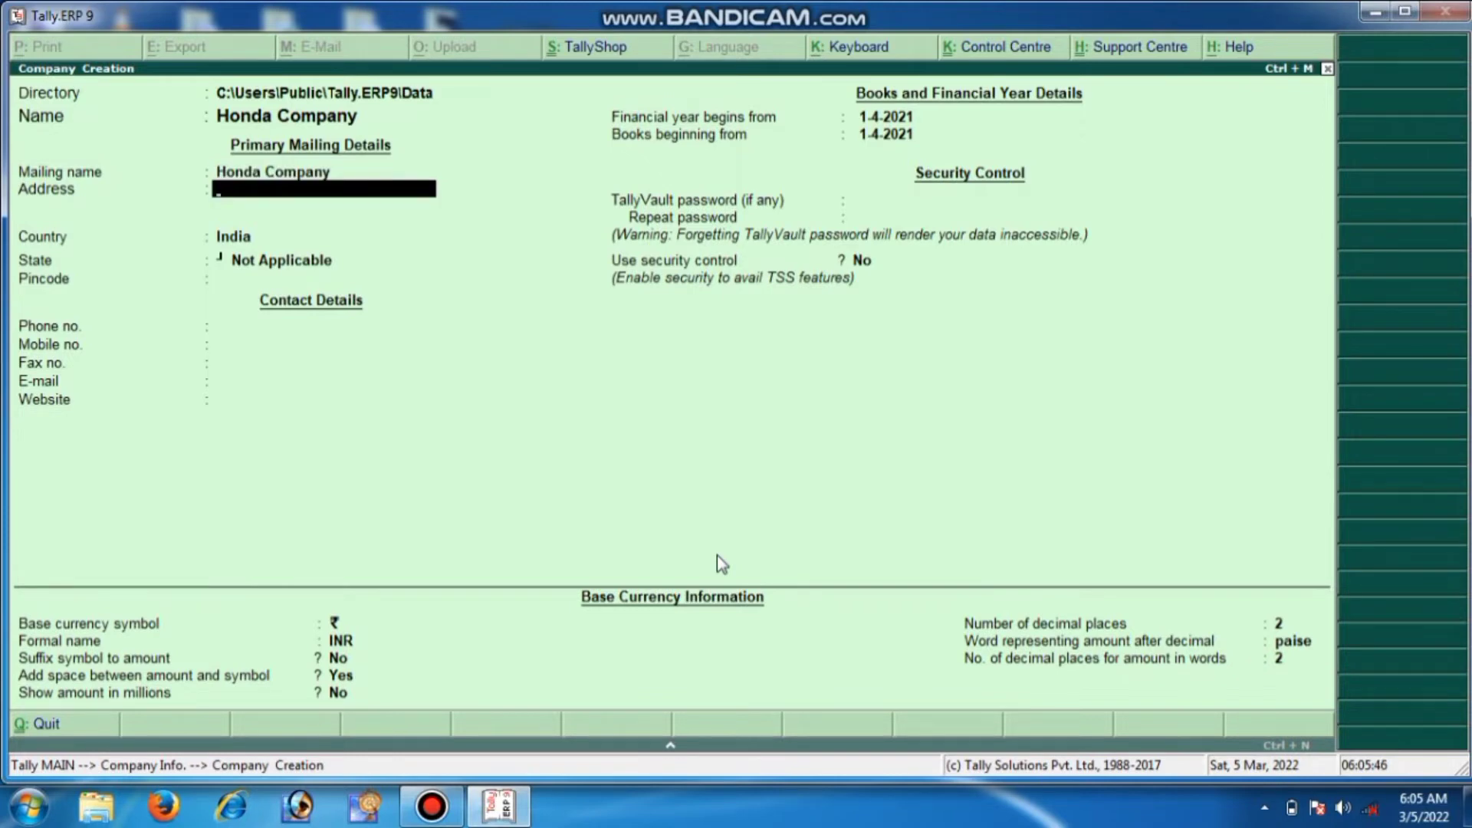
pyautogui.write('Kanpur')
pyautogui.press('Return')
pyautogui.press('Return')
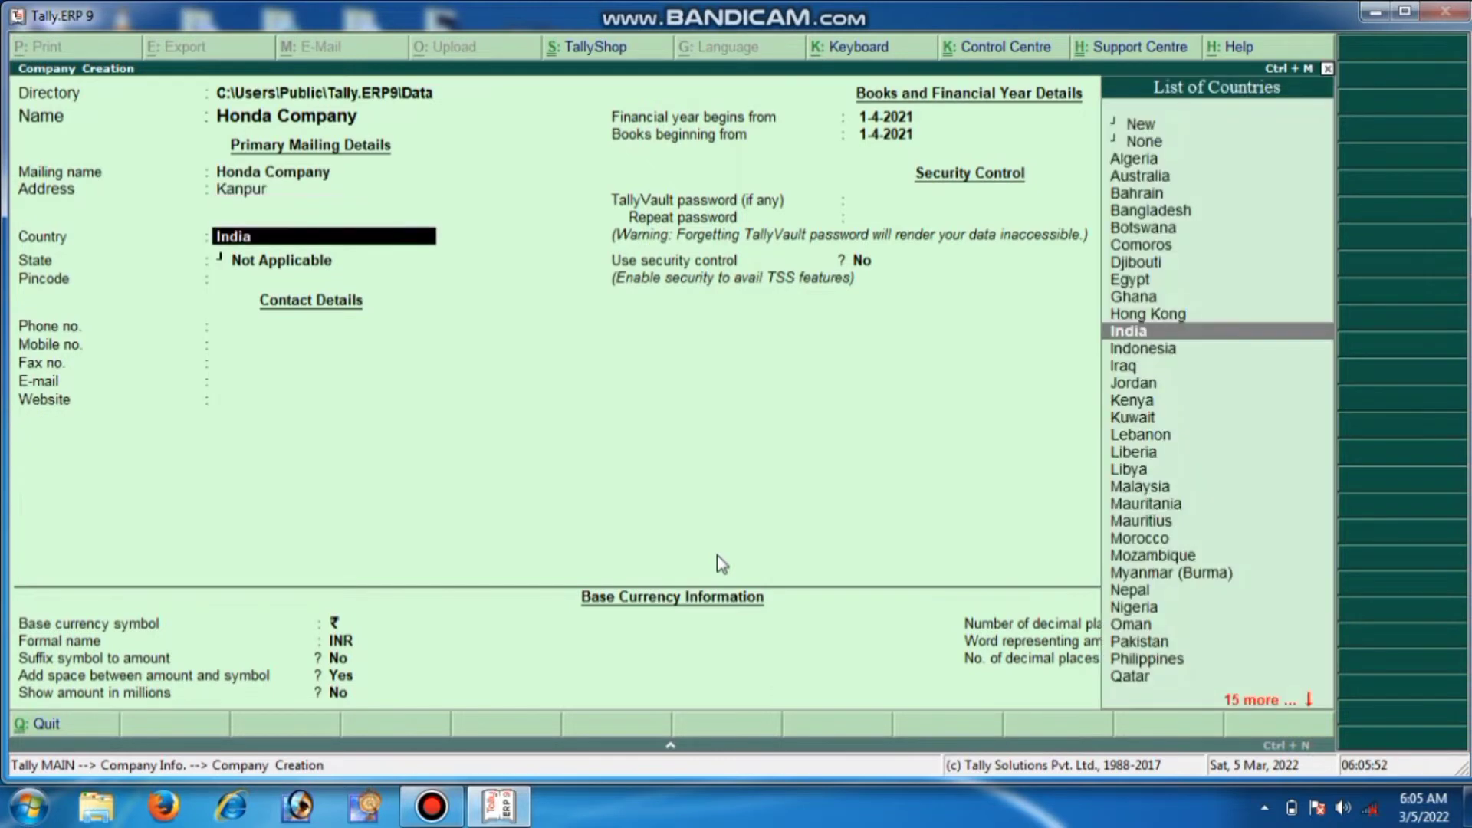
pyautogui.press('Return')
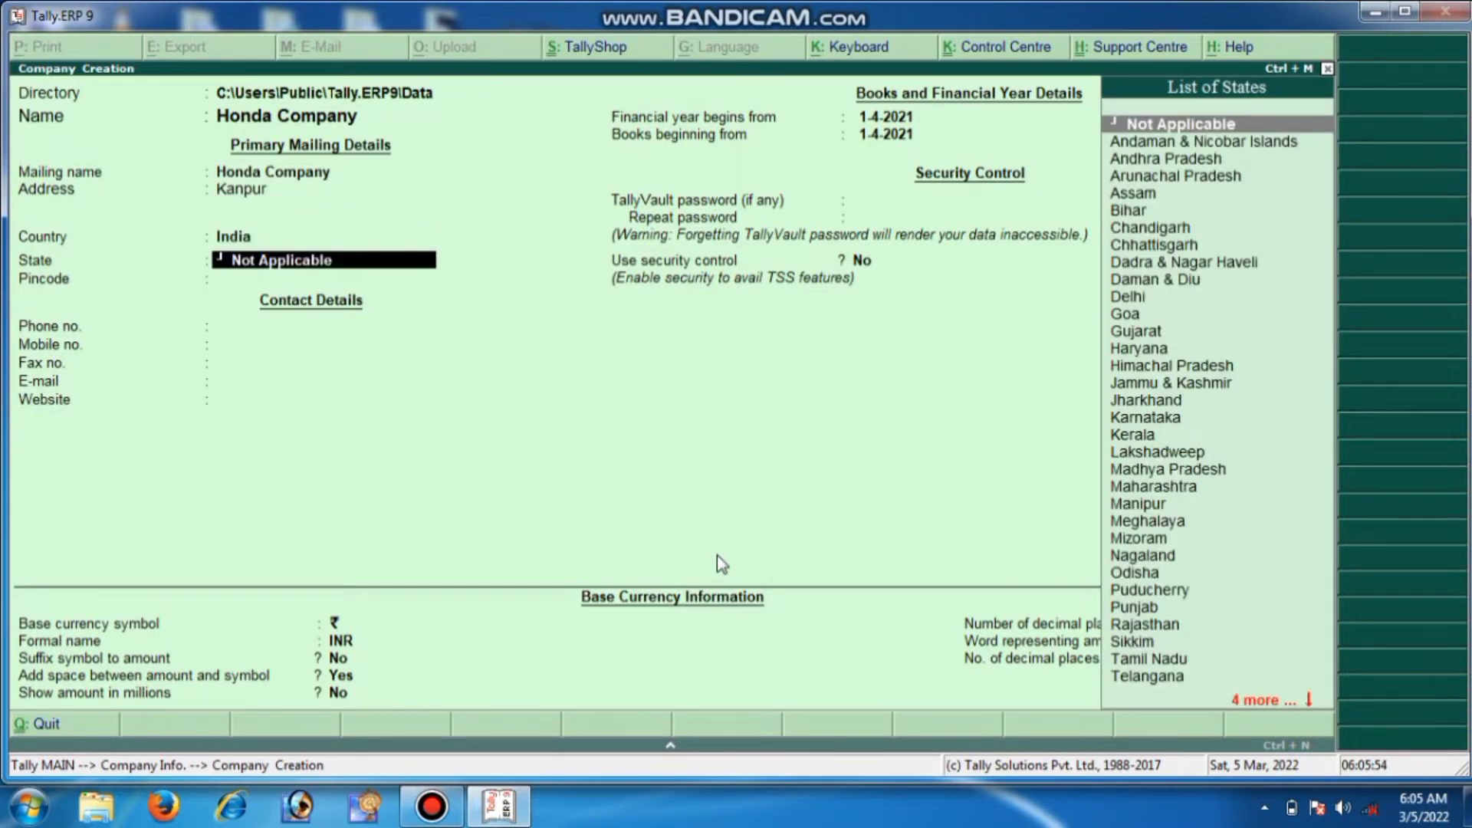
pyautogui.write('U')
pyautogui.press('Down')
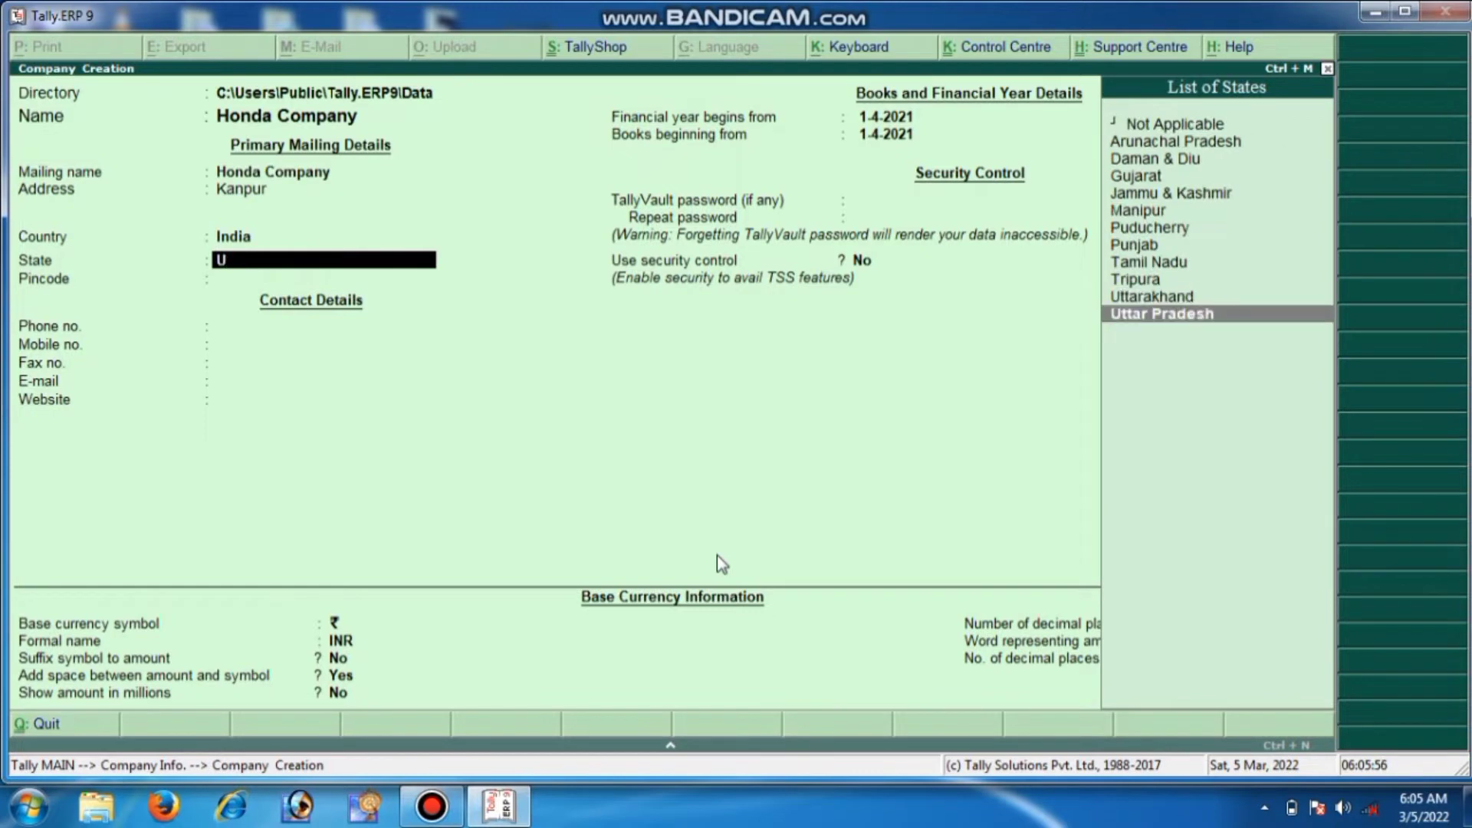
pyautogui.press('Return')
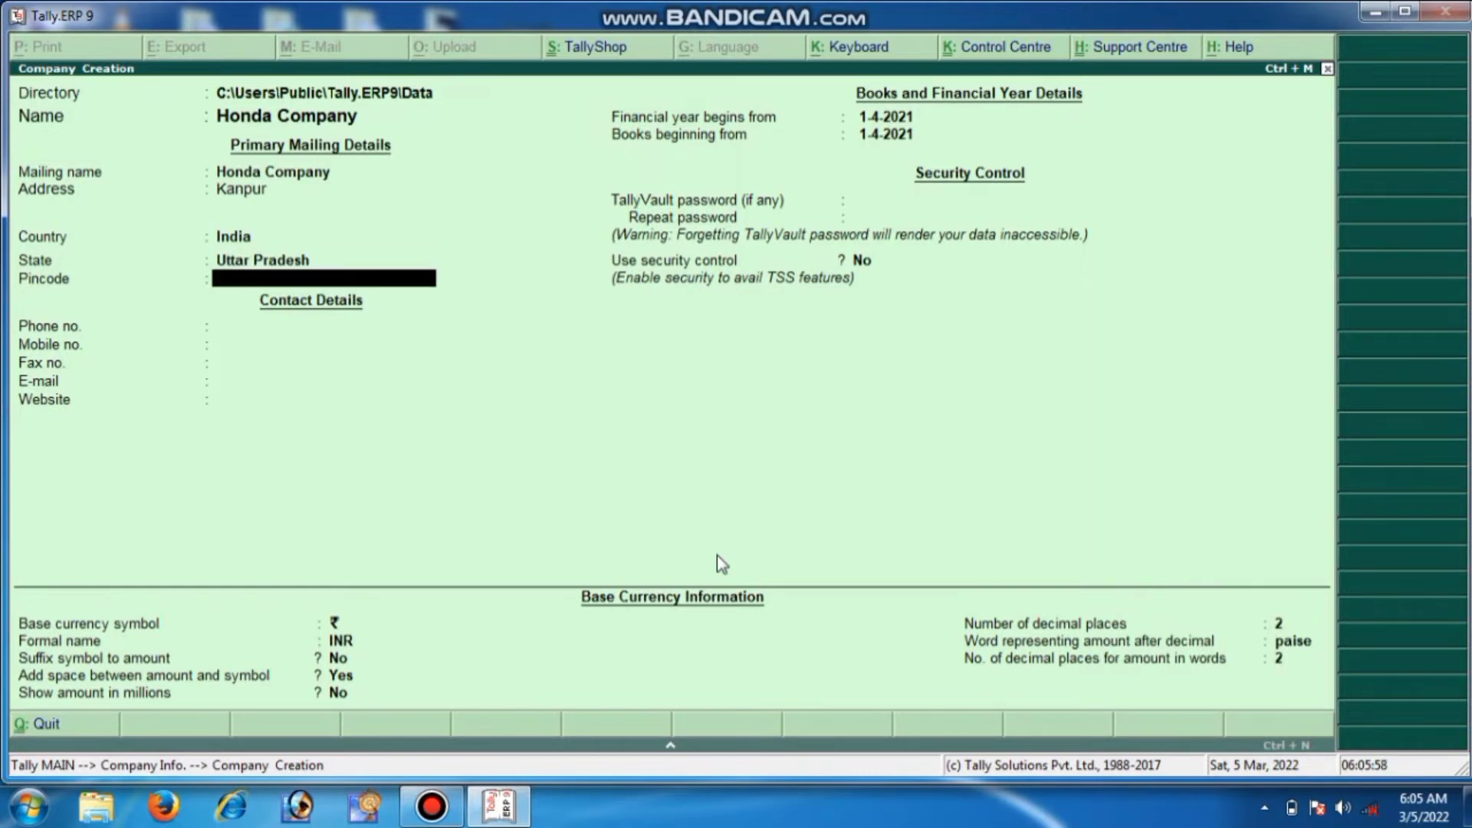
pyautogui.write('207125')
pyautogui.press('Return')
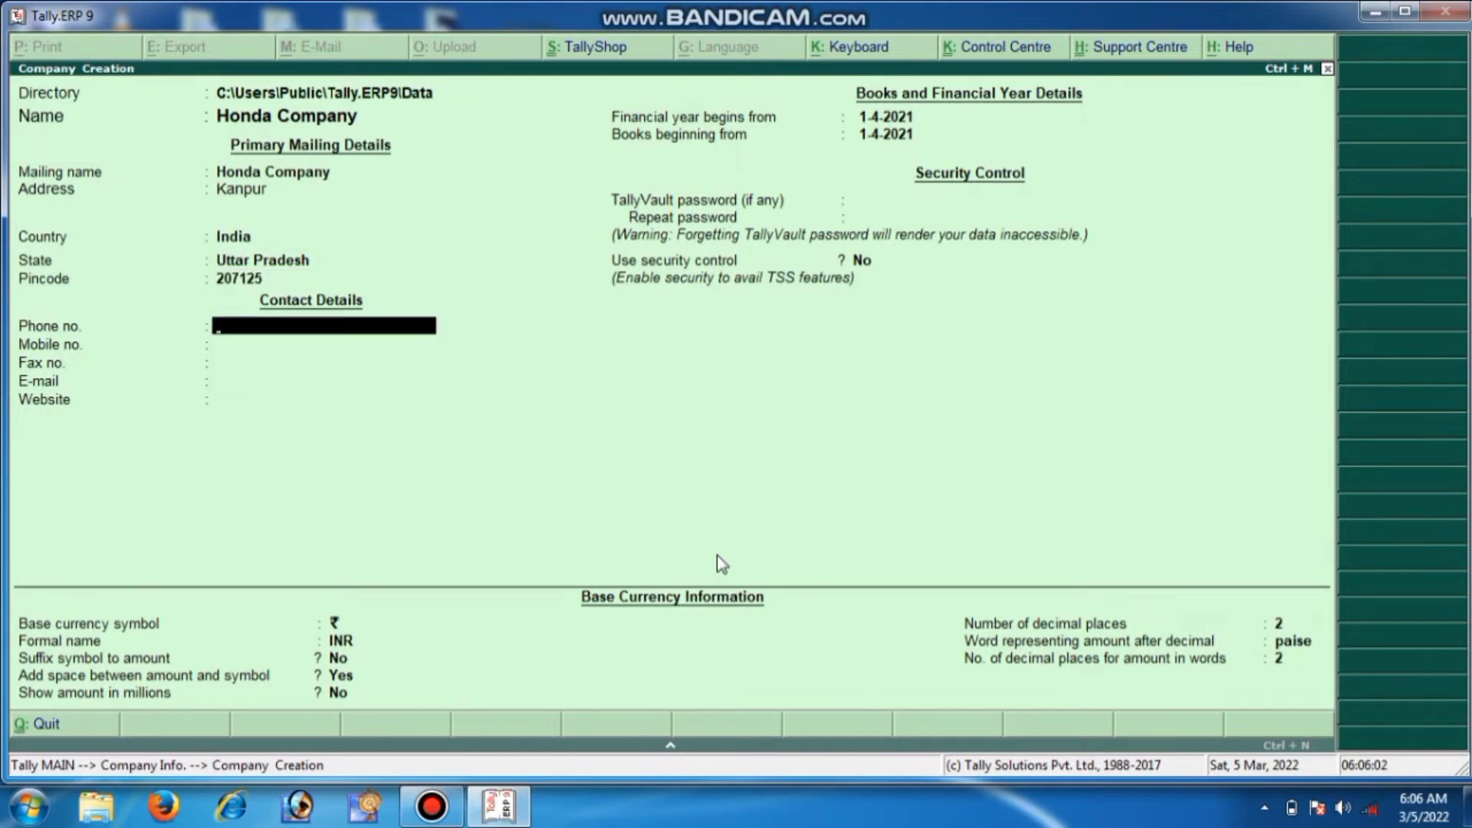
# Fill in the company's mobile number, fax number and e-mail address
pyautogui.press('Return')
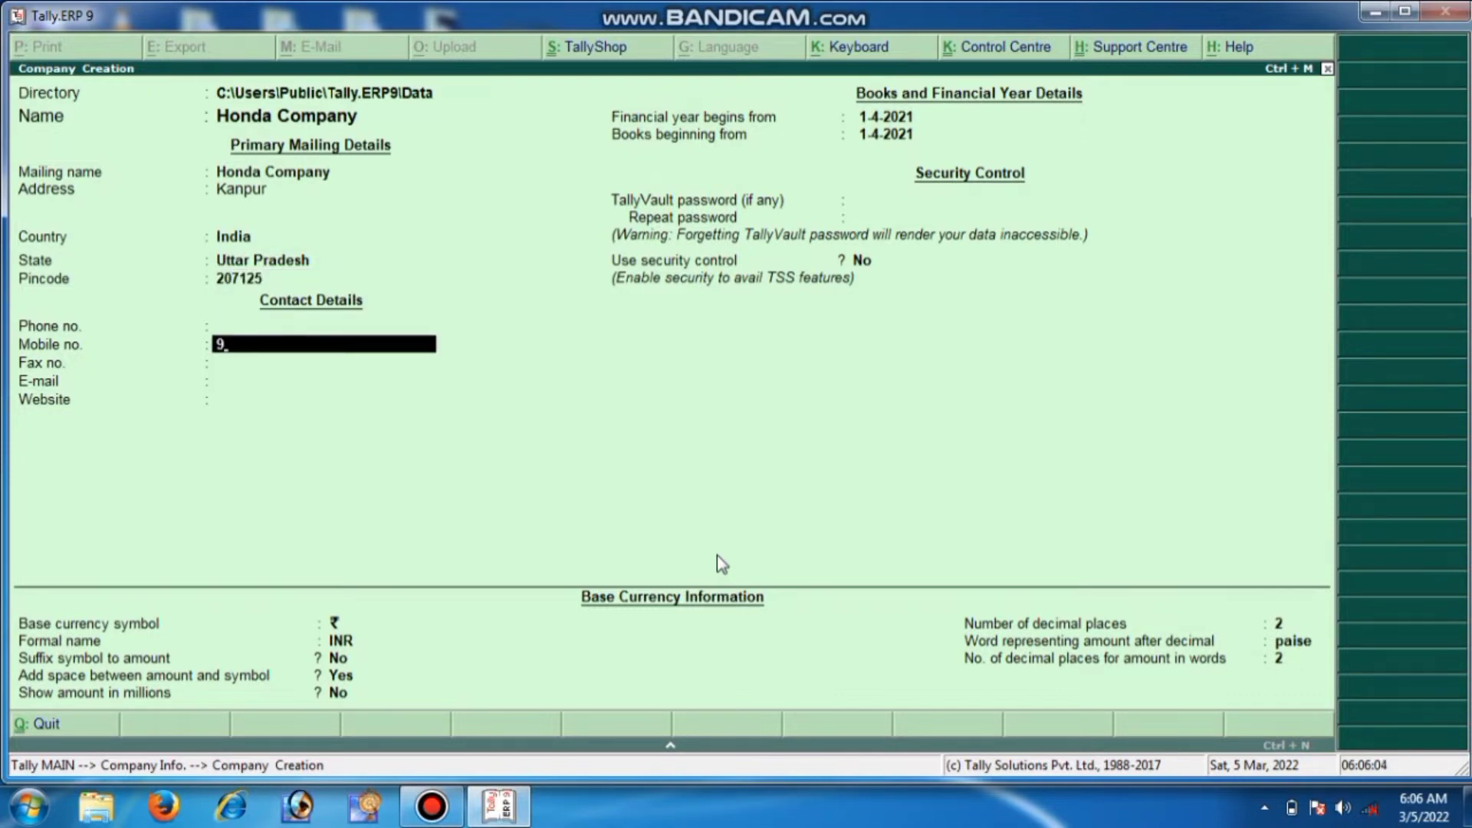
pyautogui.press('Return')
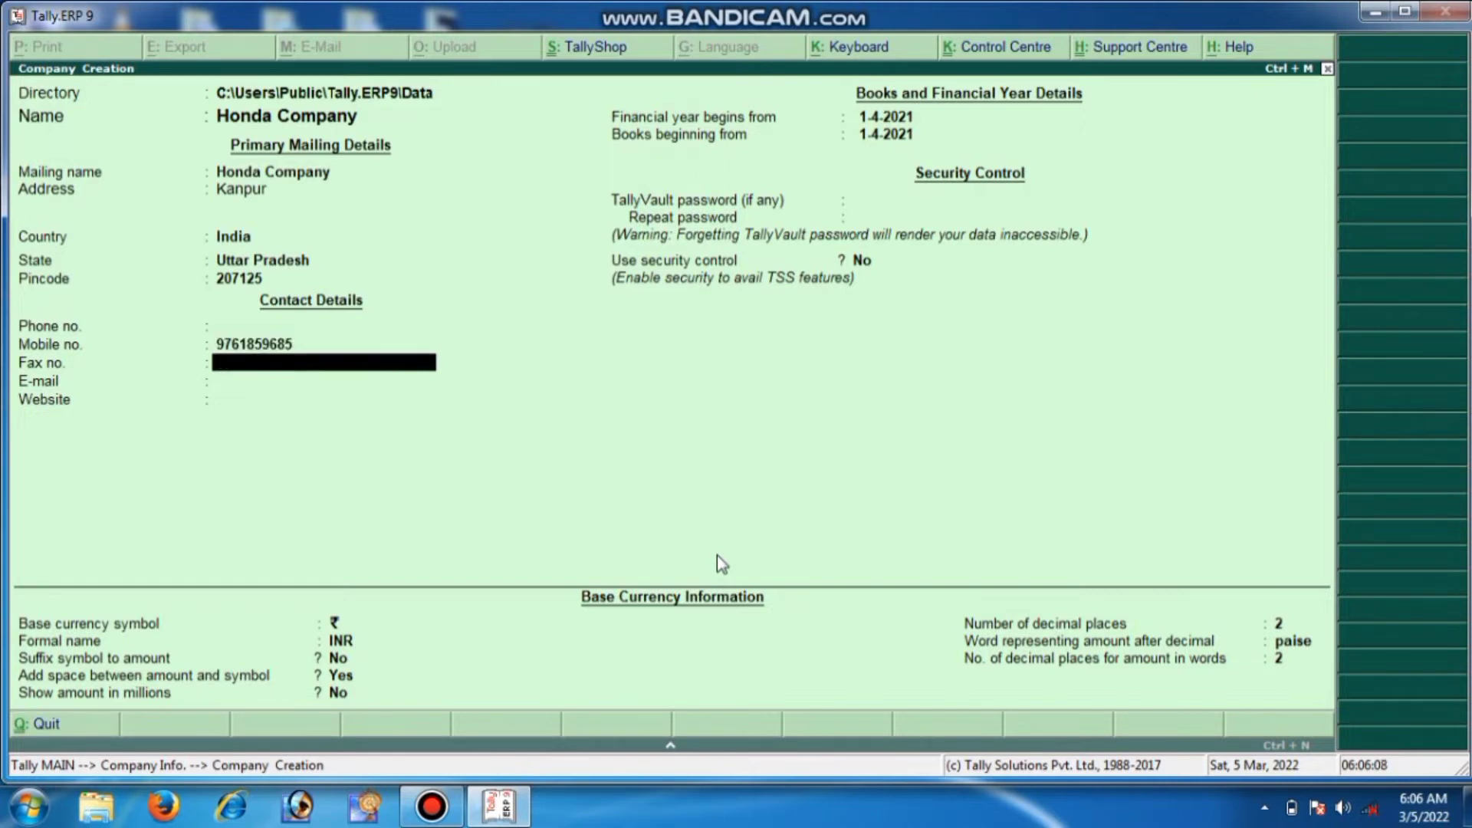
pyautogui.write('RATR1425')
pyautogui.press('Return')
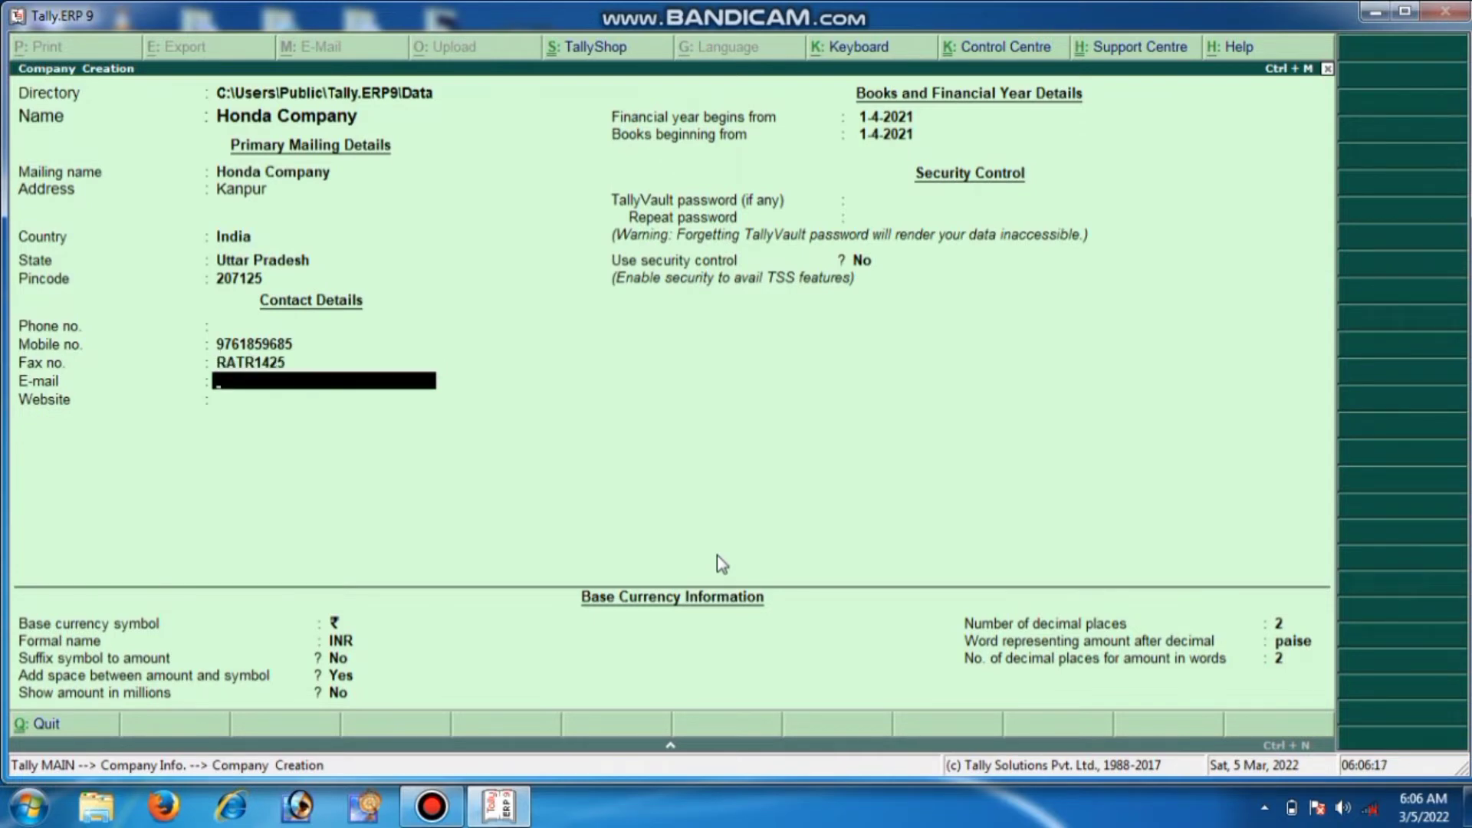
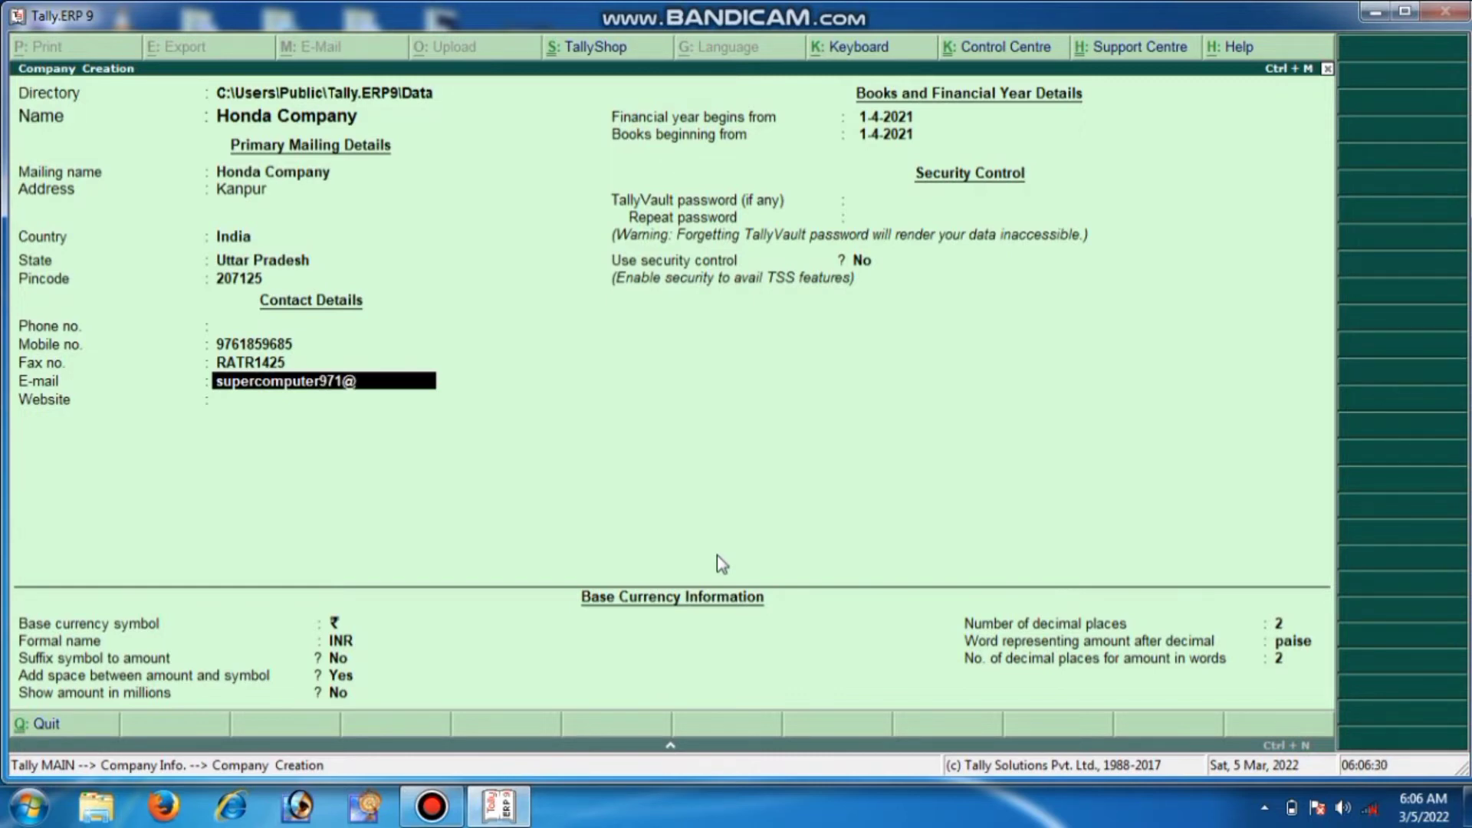
pyautogui.press('Return')
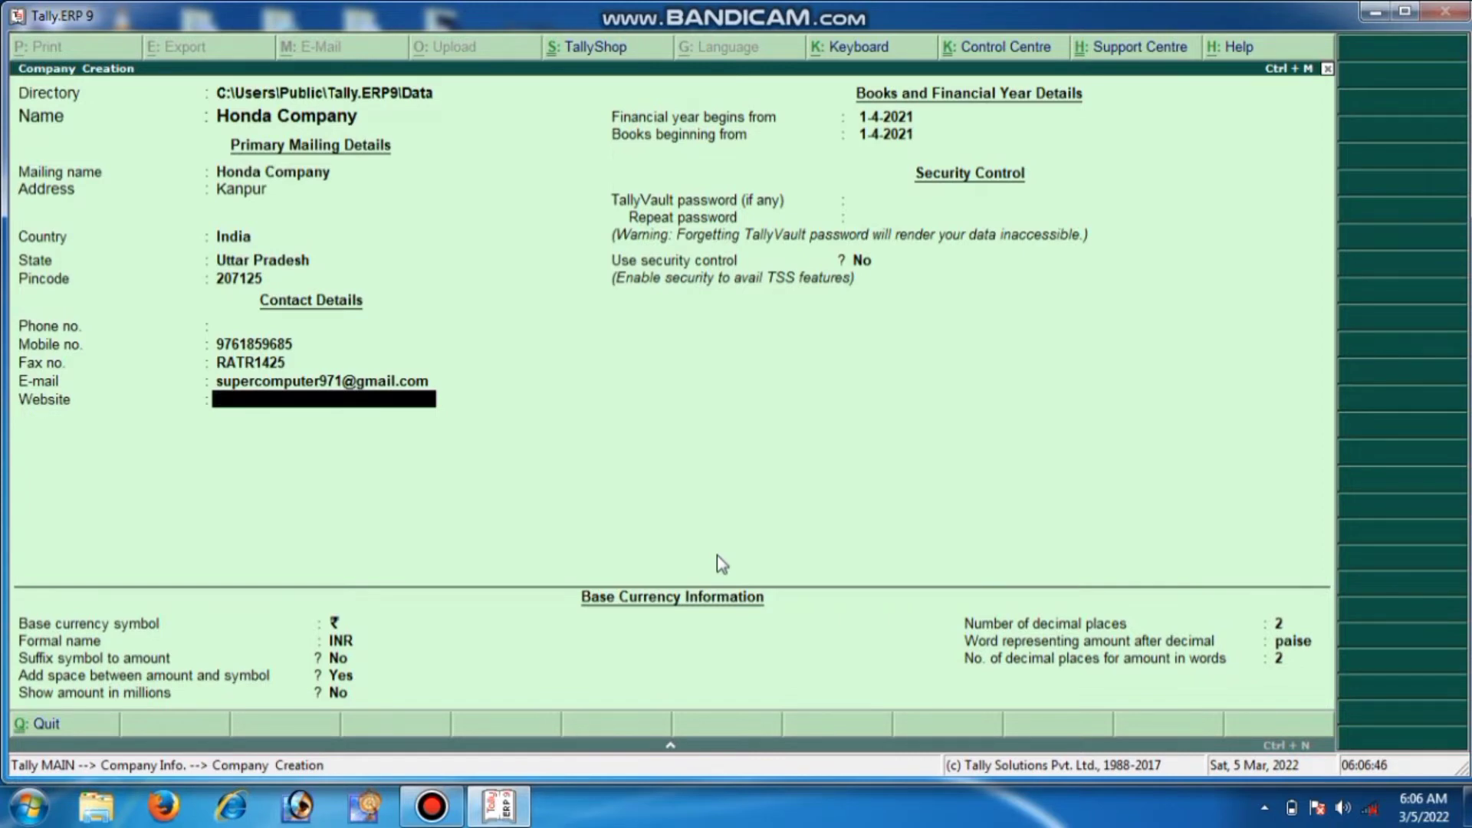
# Enter the company website and keep the default financial year and currency details
pyautogui.write('www.mysupercompu')
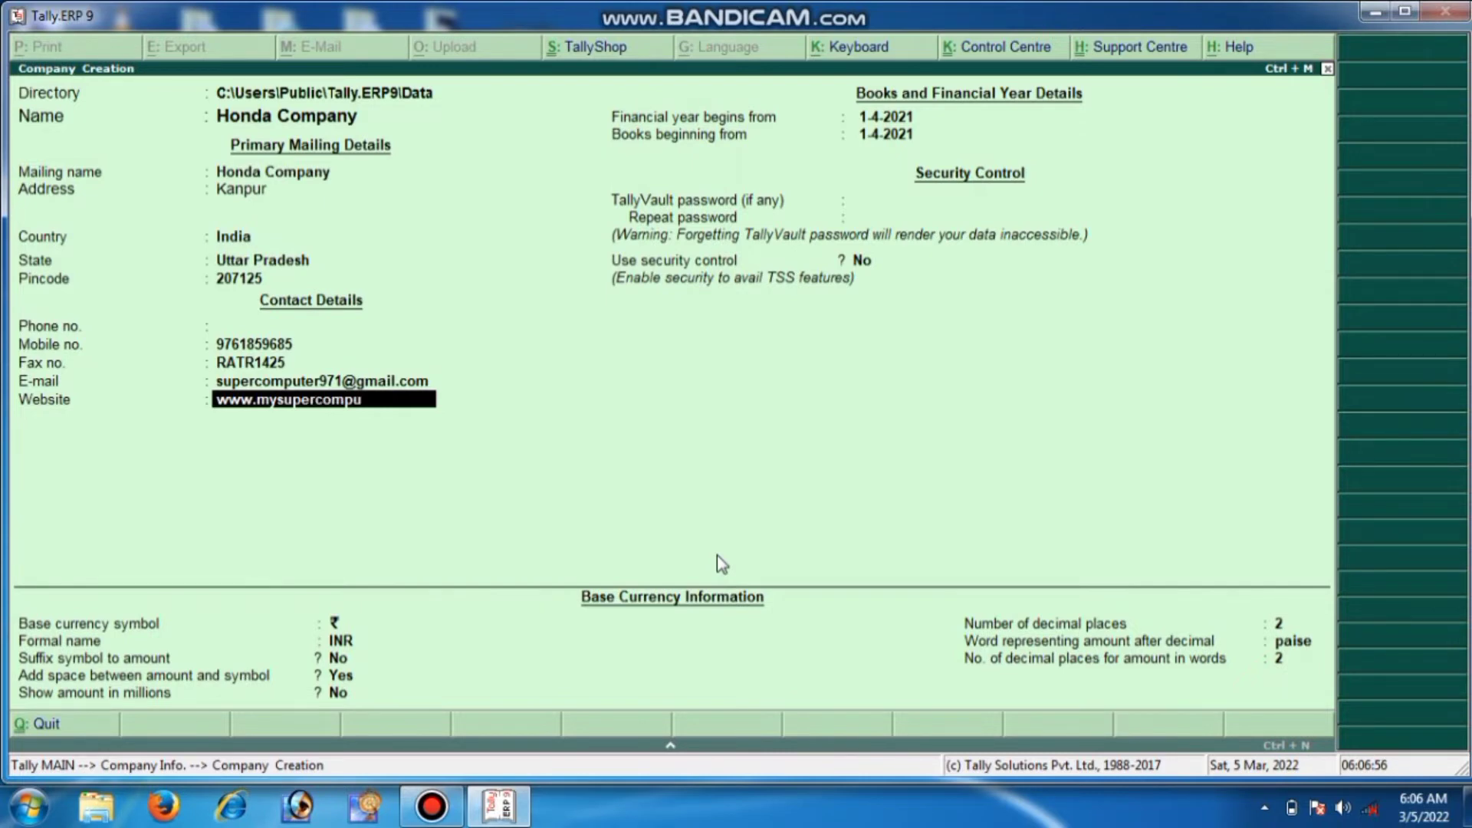
pyautogui.write('ter.in')
pyautogui.press('Return')
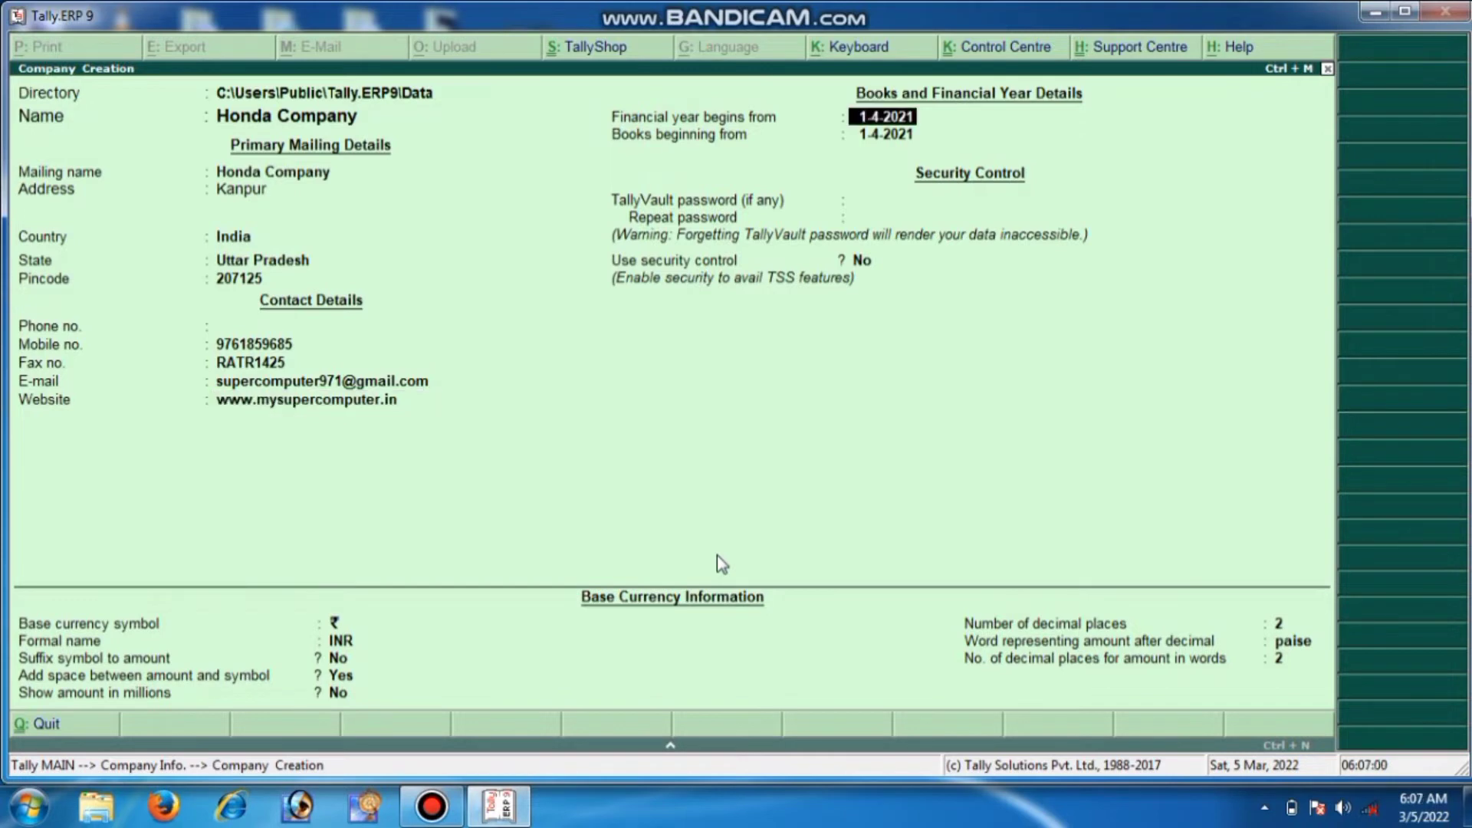
pyautogui.press('Return')
pyautogui.press('Return')
pyautogui.press('Return')
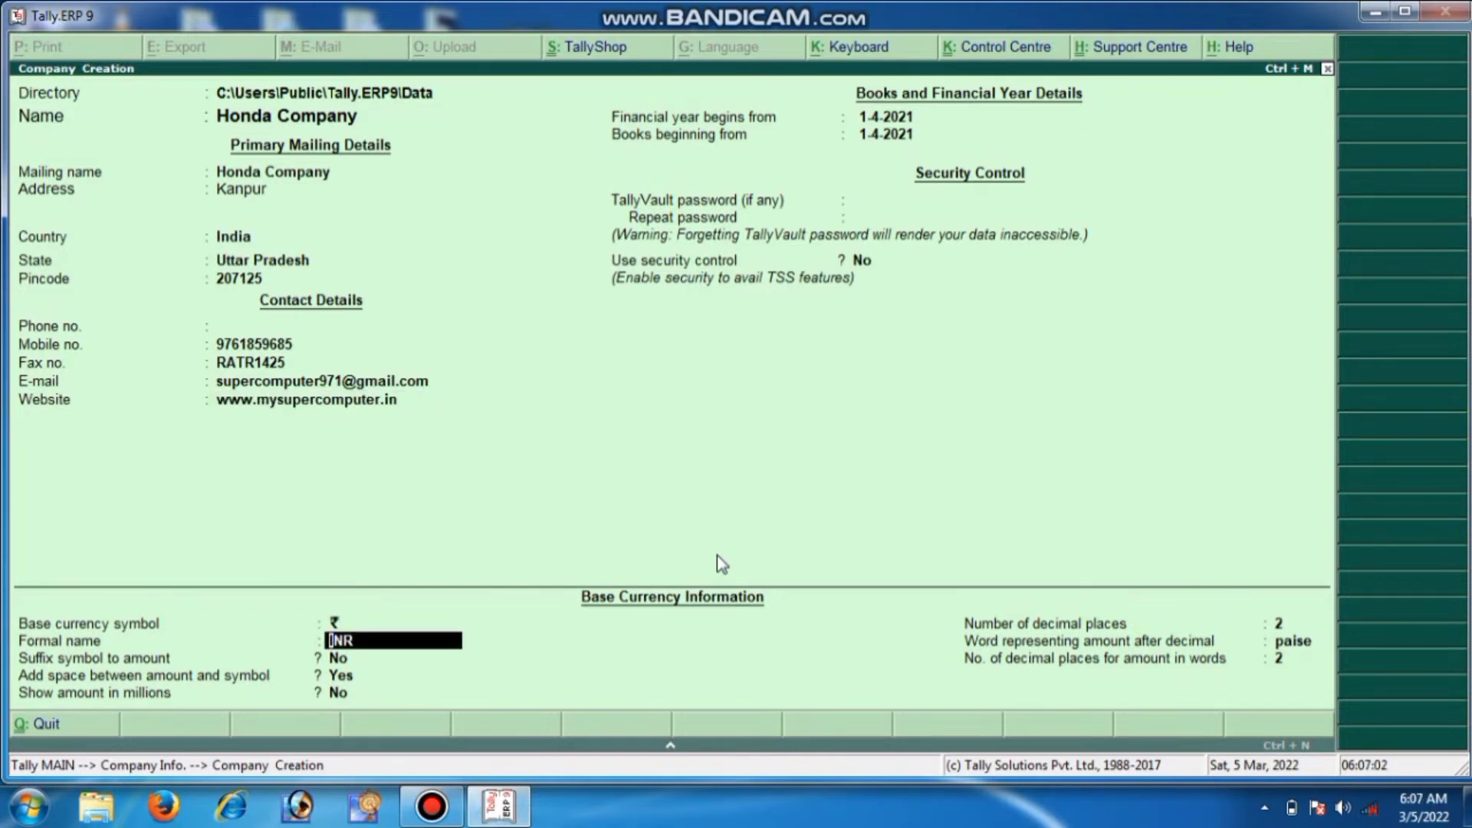
pyautogui.press('Return')
pyautogui.press('Return')
pyautogui.press('Return')
pyautogui.press('Return')
pyautogui.press('Return')
pyautogui.press('Return')
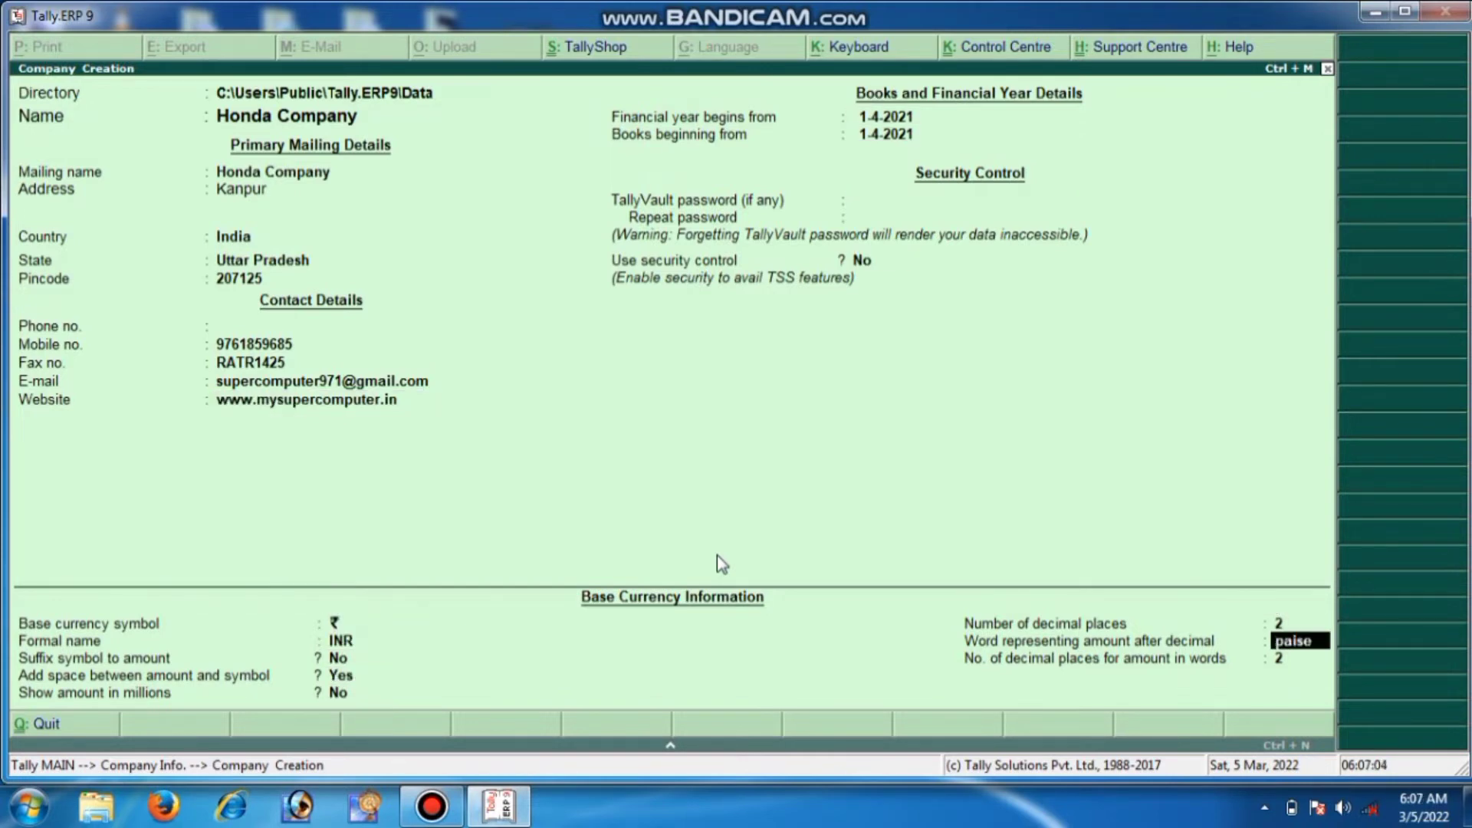
pyautogui.press('Return')
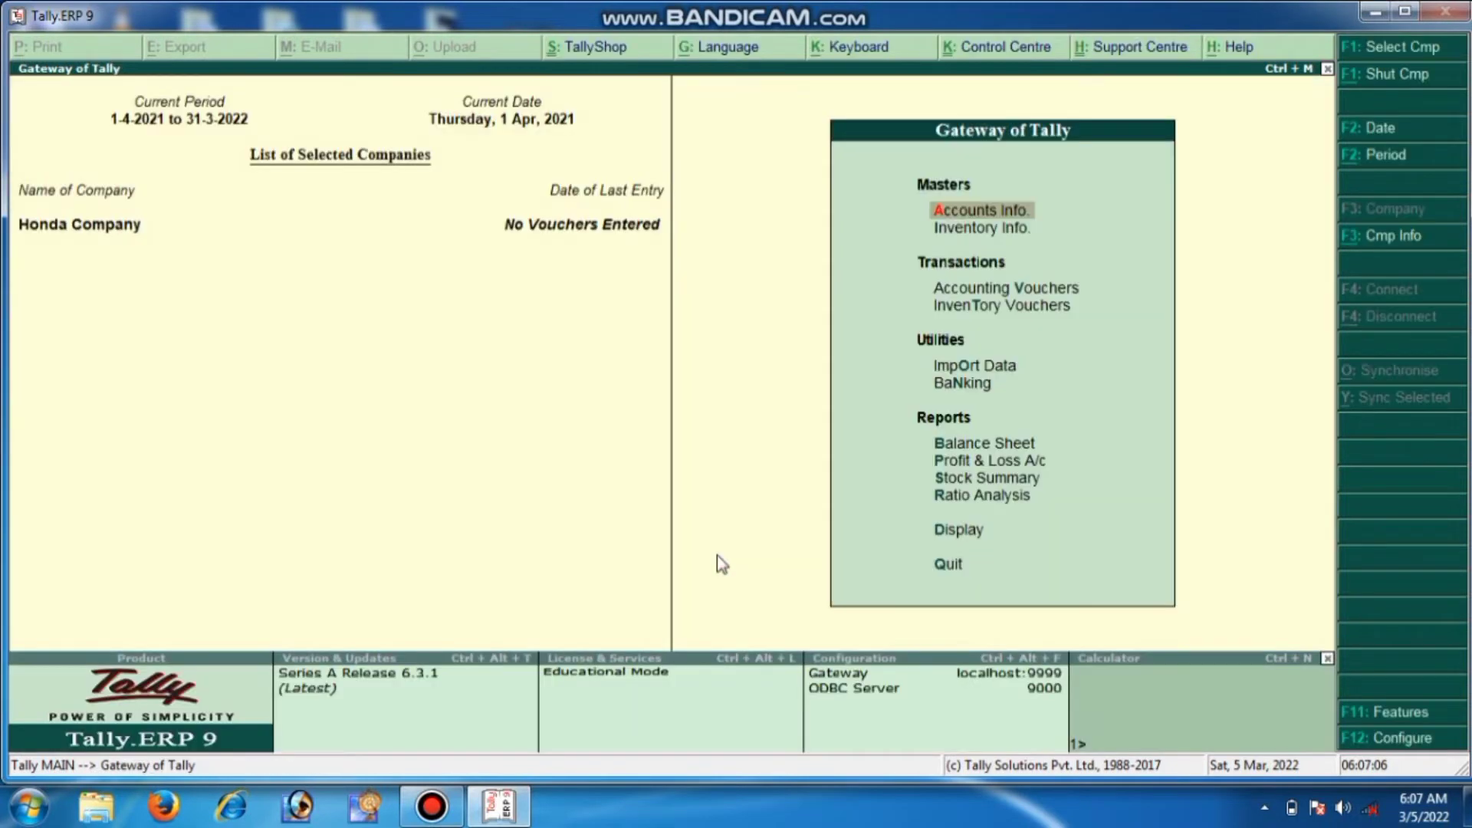
# In F11 Statutory & Taxation features, set Enable GST and Set/alter GST details to Yes
pyautogui.press('Escape')
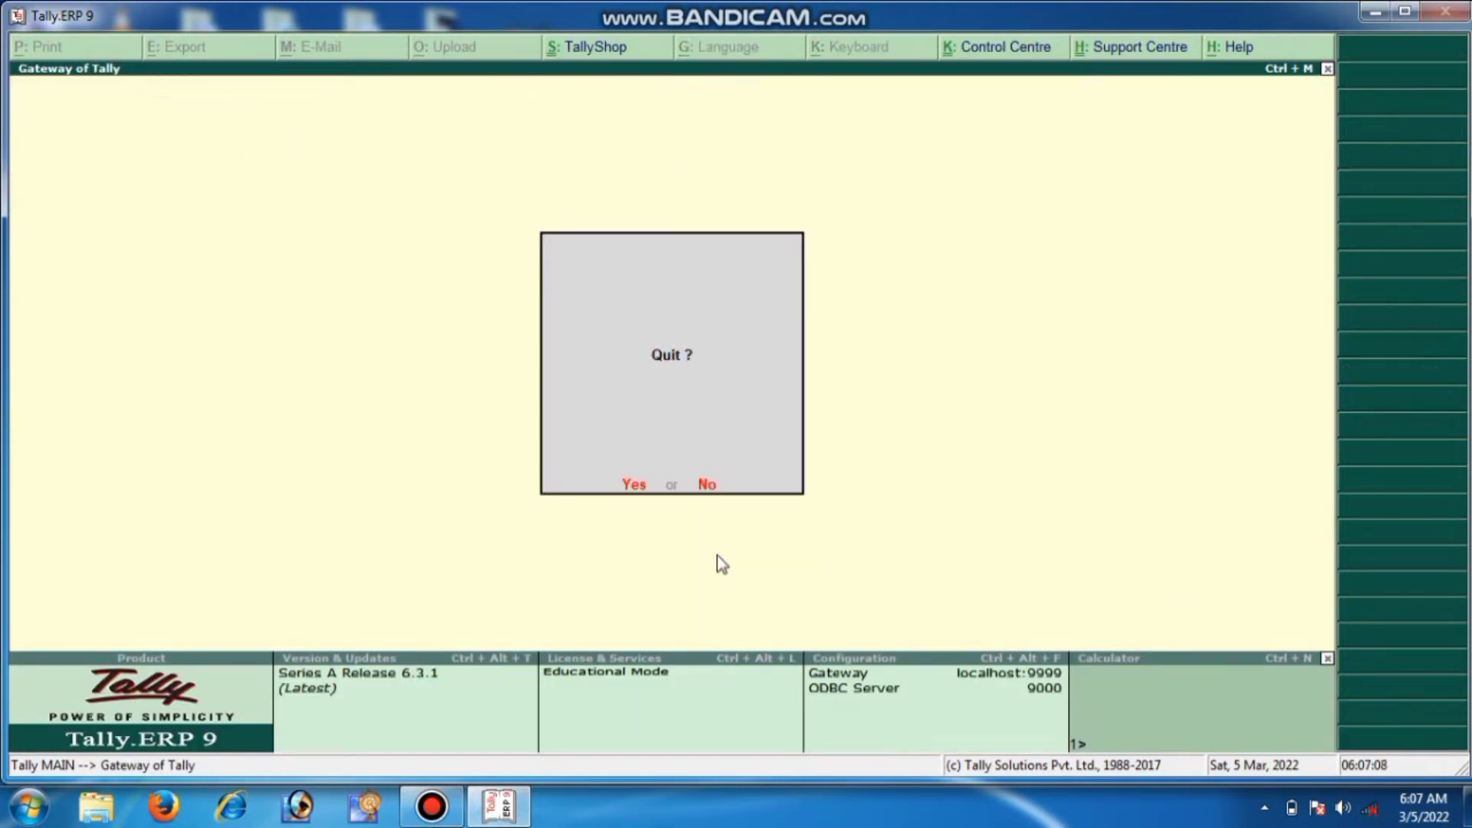
pyautogui.press('Escape')
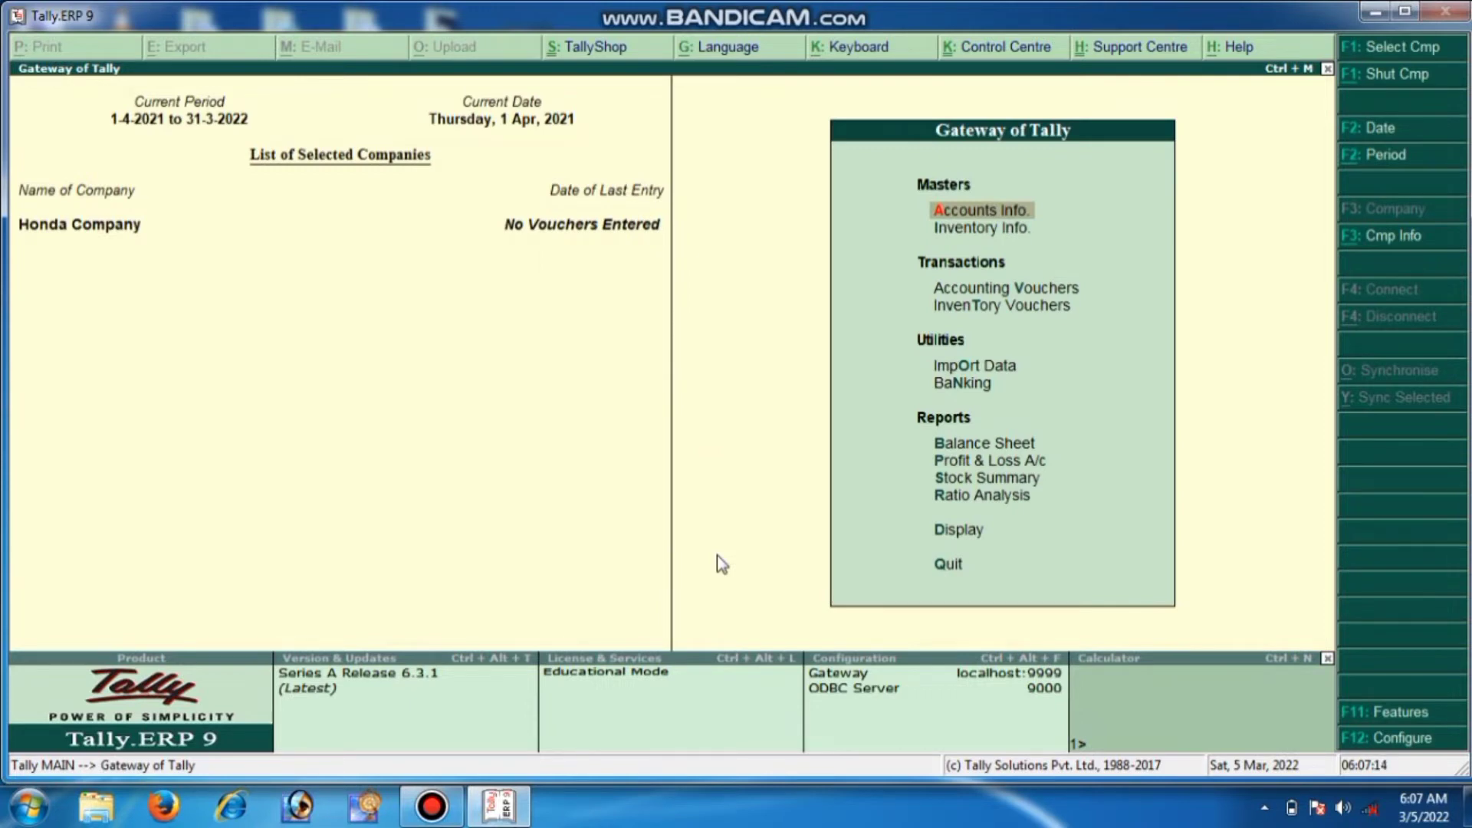
pyautogui.press('F11')
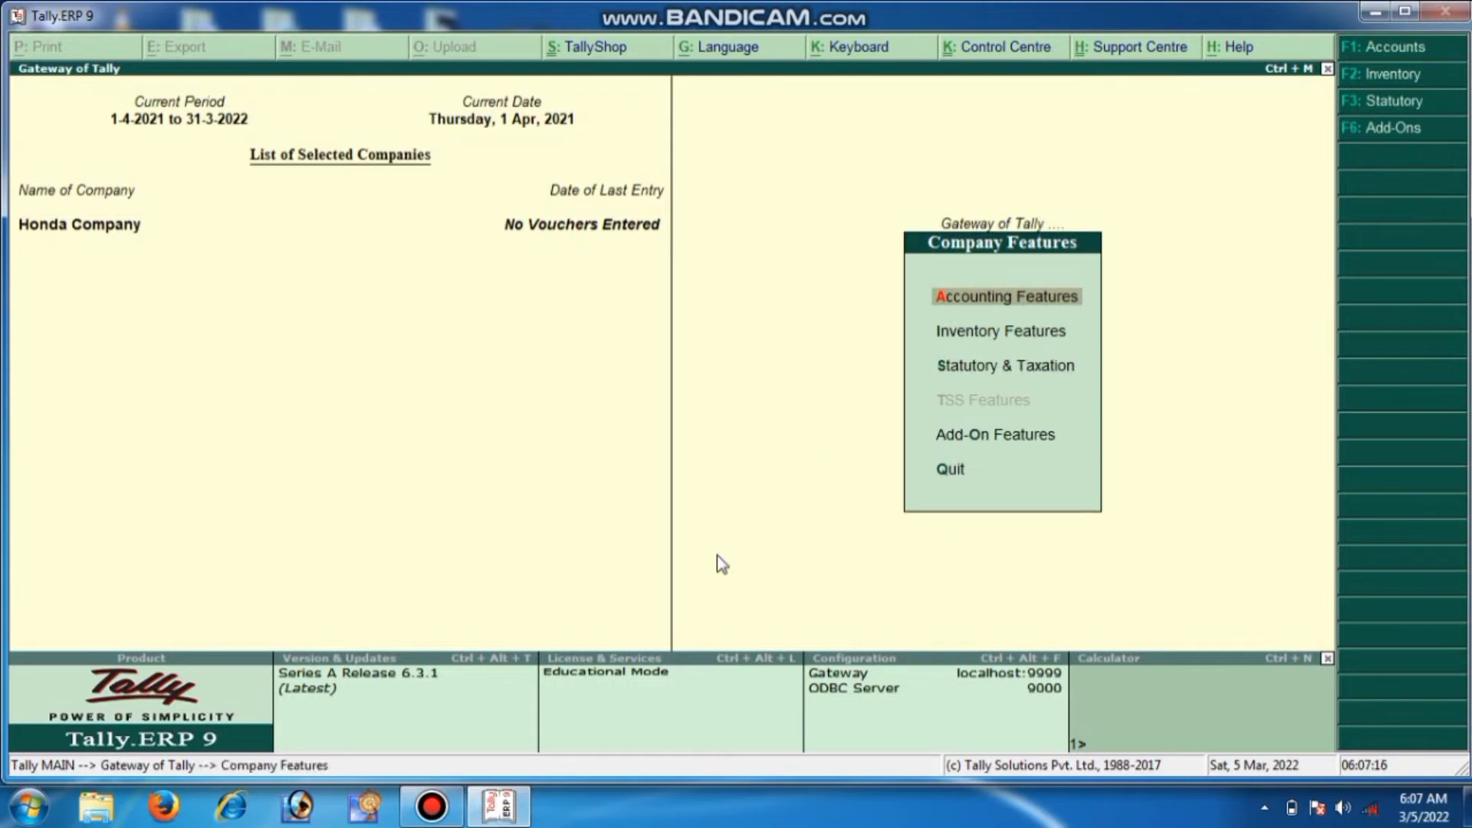
pyautogui.press('Down')
pyautogui.press('Down')
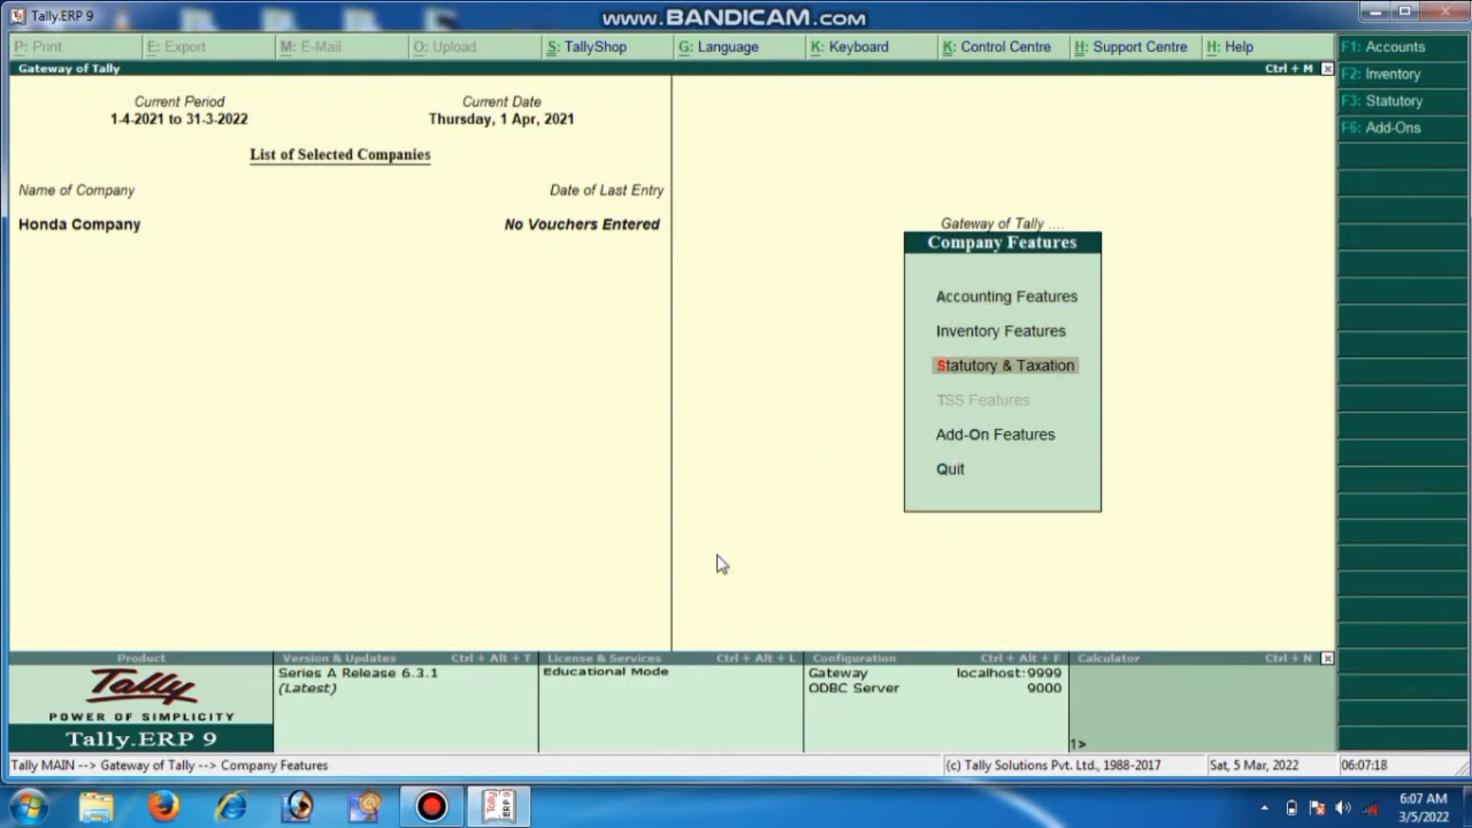
pyautogui.press('Return')
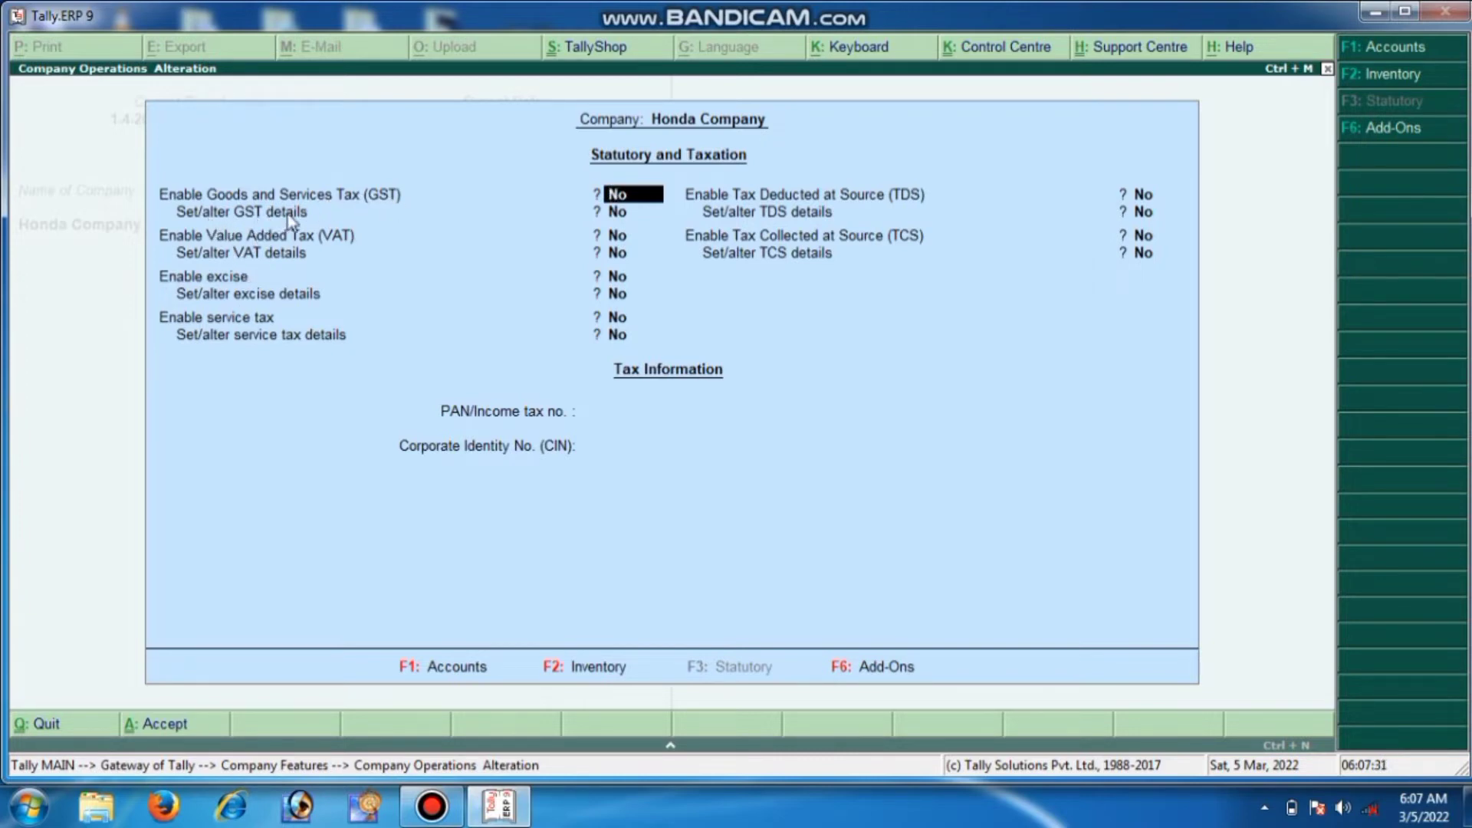
pyautogui.write('y')
pyautogui.press('Return')
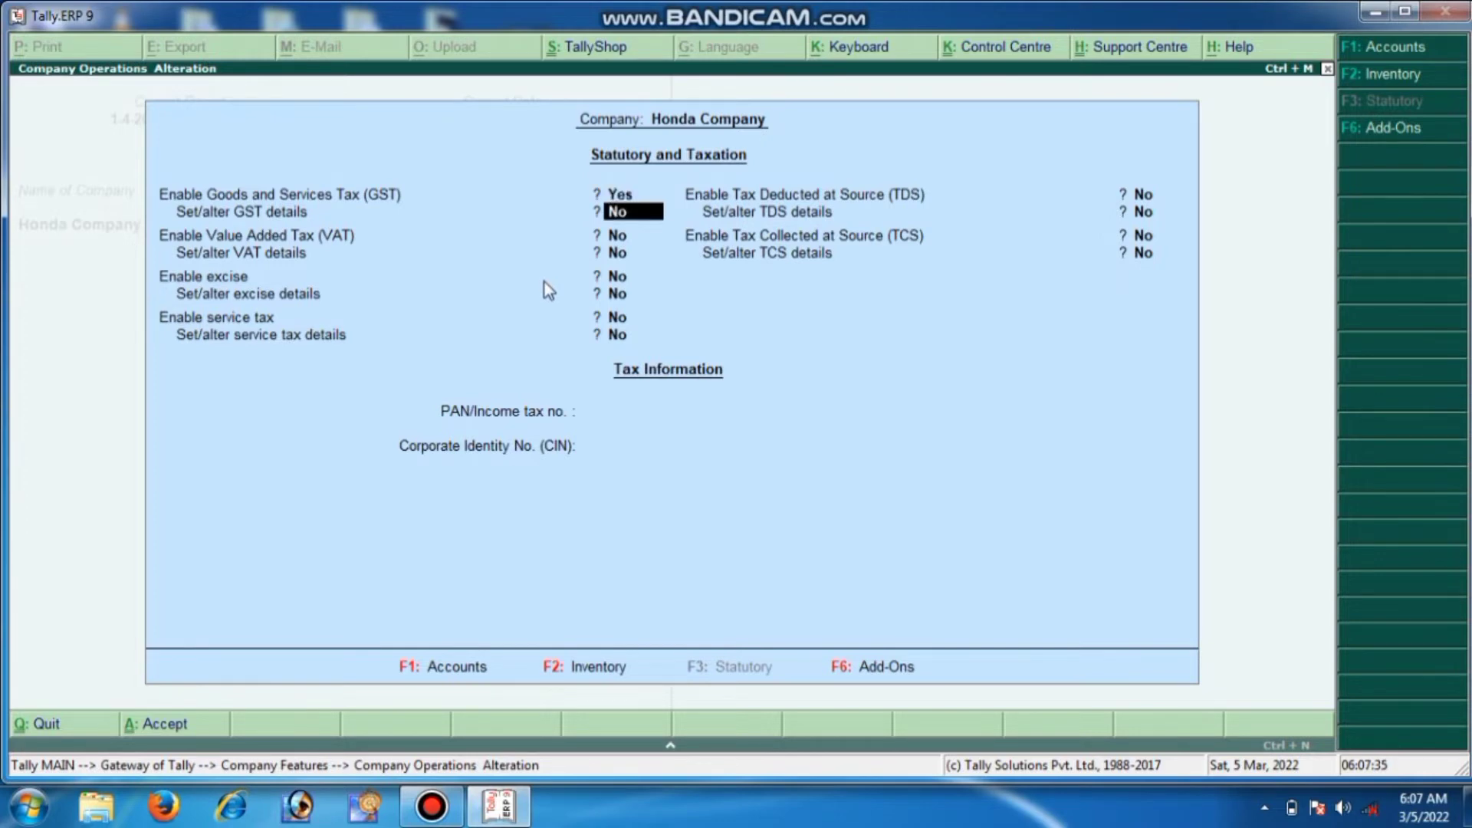
pyautogui.write('y')
pyautogui.press('Return')
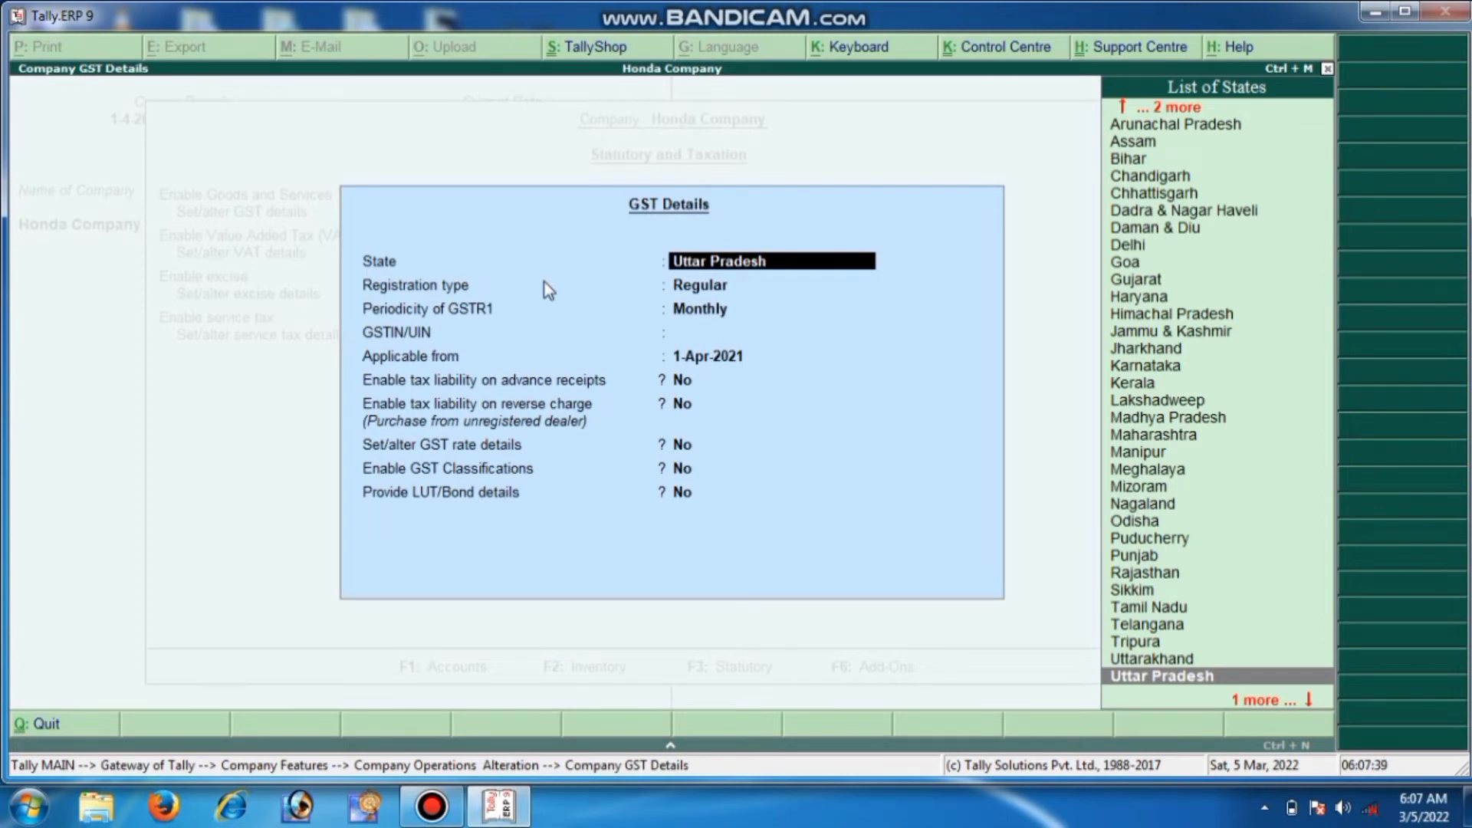
# Keep Uttar Pradesh, choose Monthly GSTR1 periodicity, enter the GSTIN, and enable GST rate details
pyautogui.press('Return')
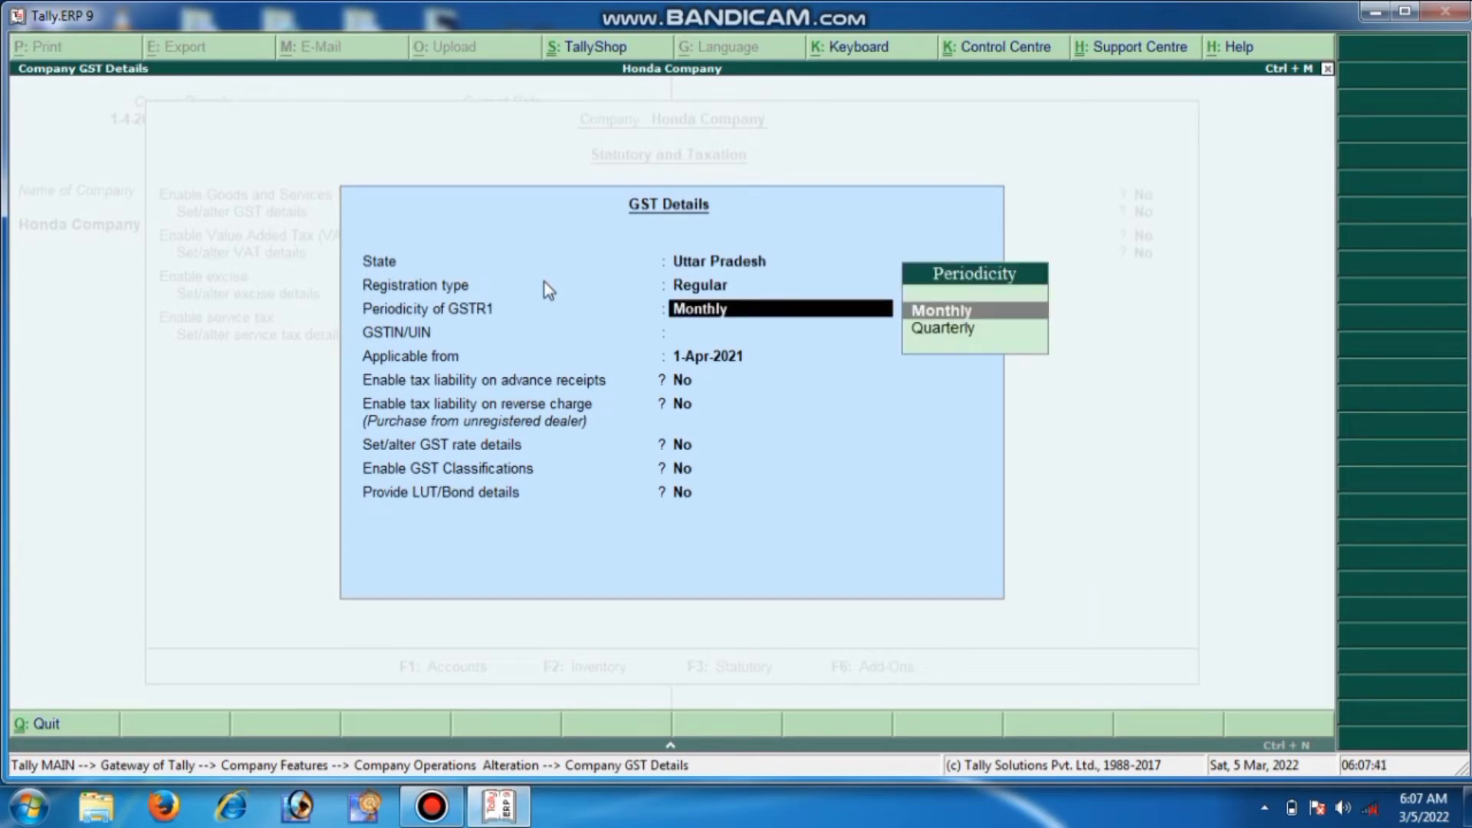
pyautogui.press('Return')
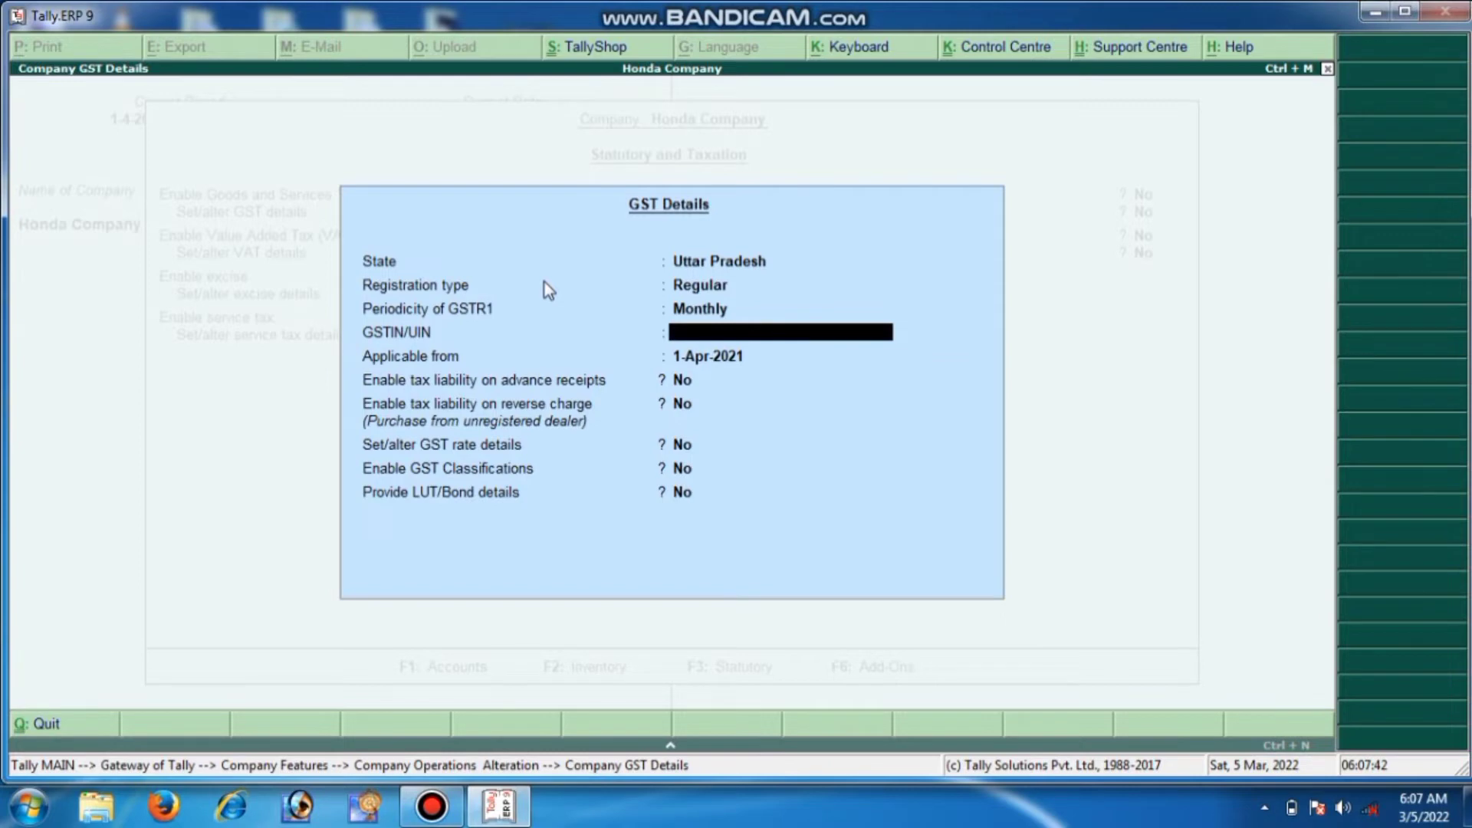
pyautogui.write('09AAAAA1234A')
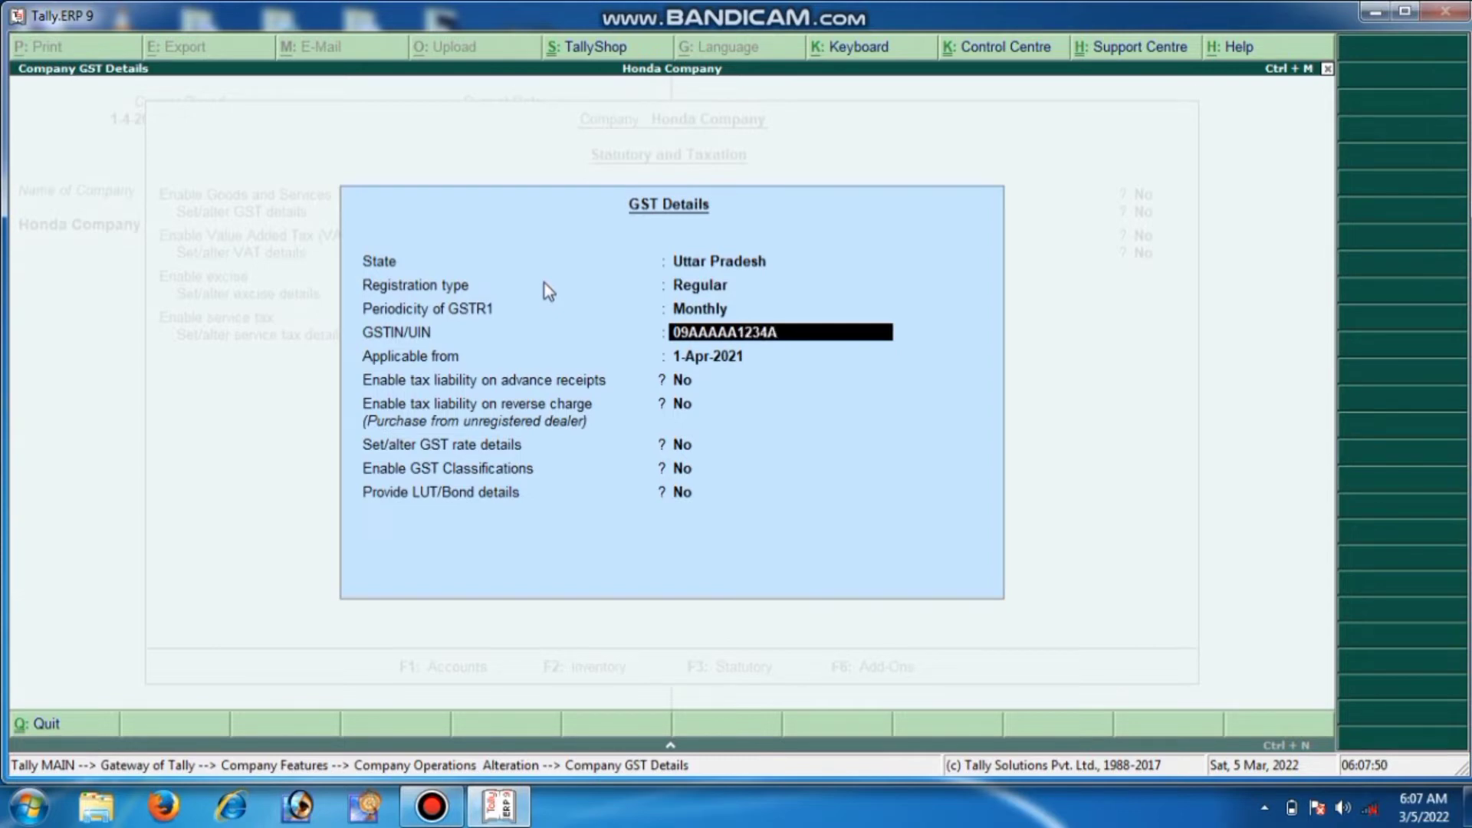
pyautogui.write('1Z5')
pyautogui.press('Return')
pyautogui.press('Return')
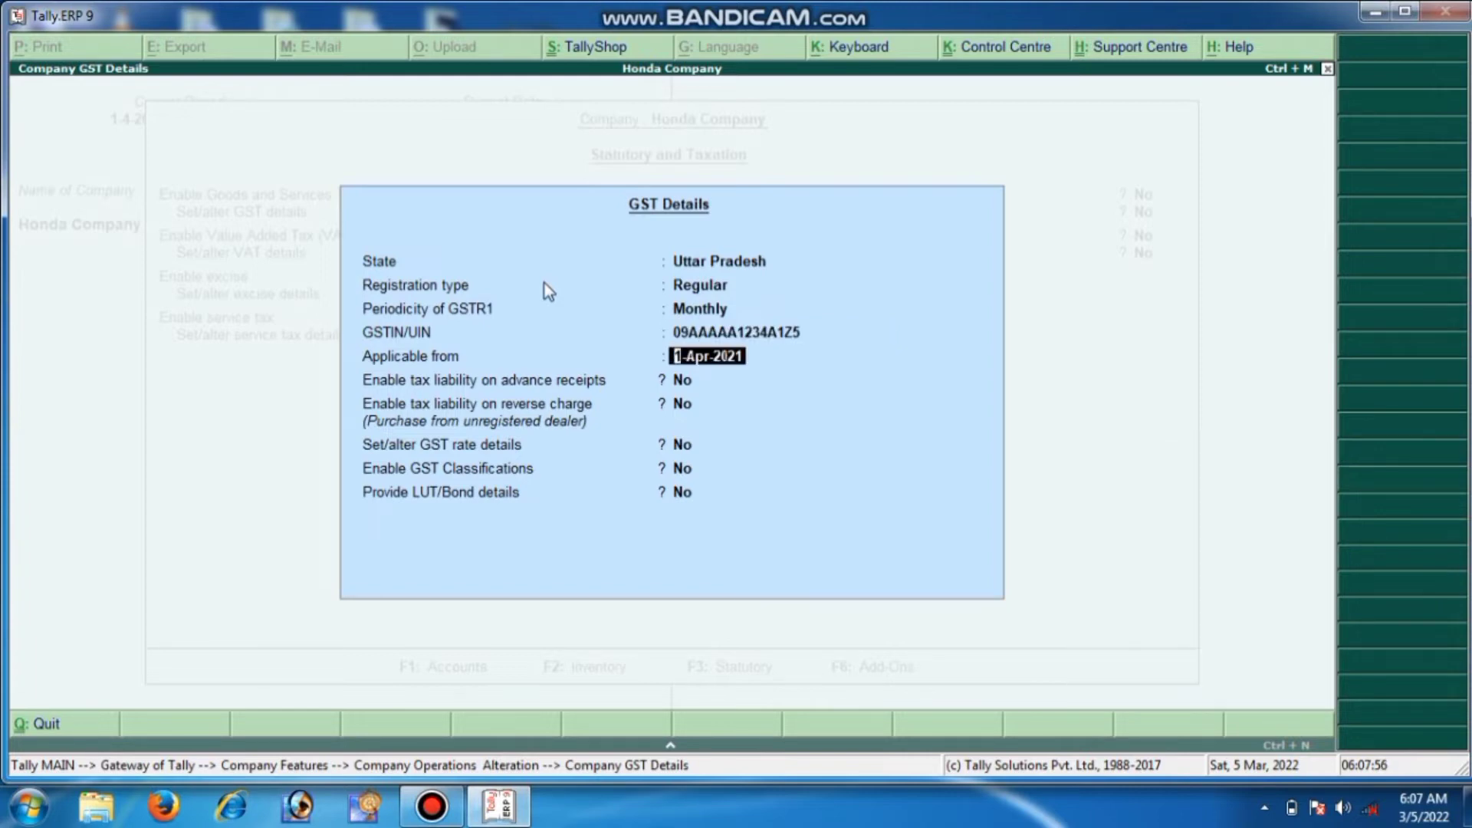
pyautogui.press('Return')
pyautogui.press('Return')
pyautogui.press('Return')
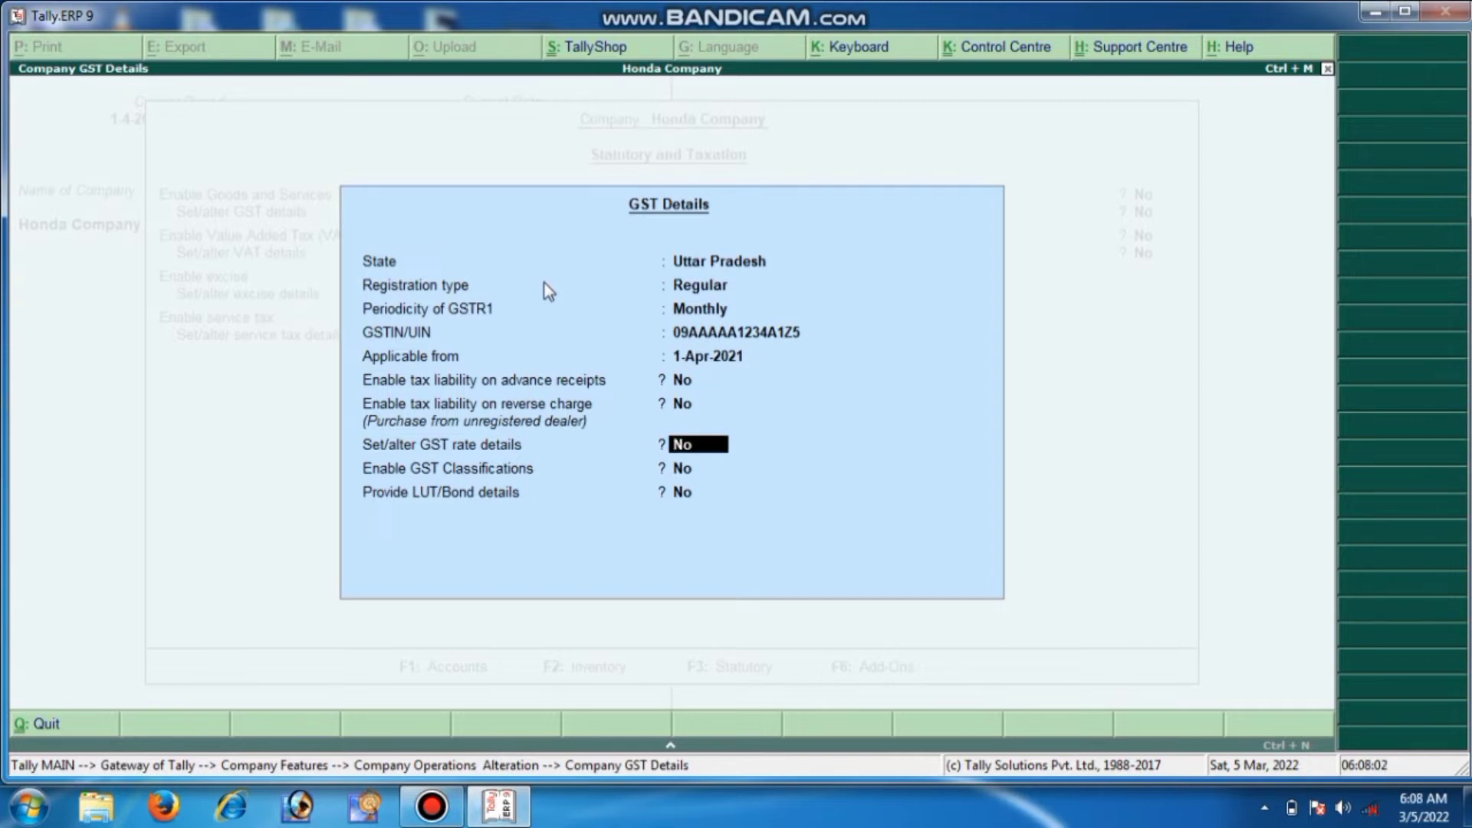
pyautogui.press('y')
pyautogui.press('Return')
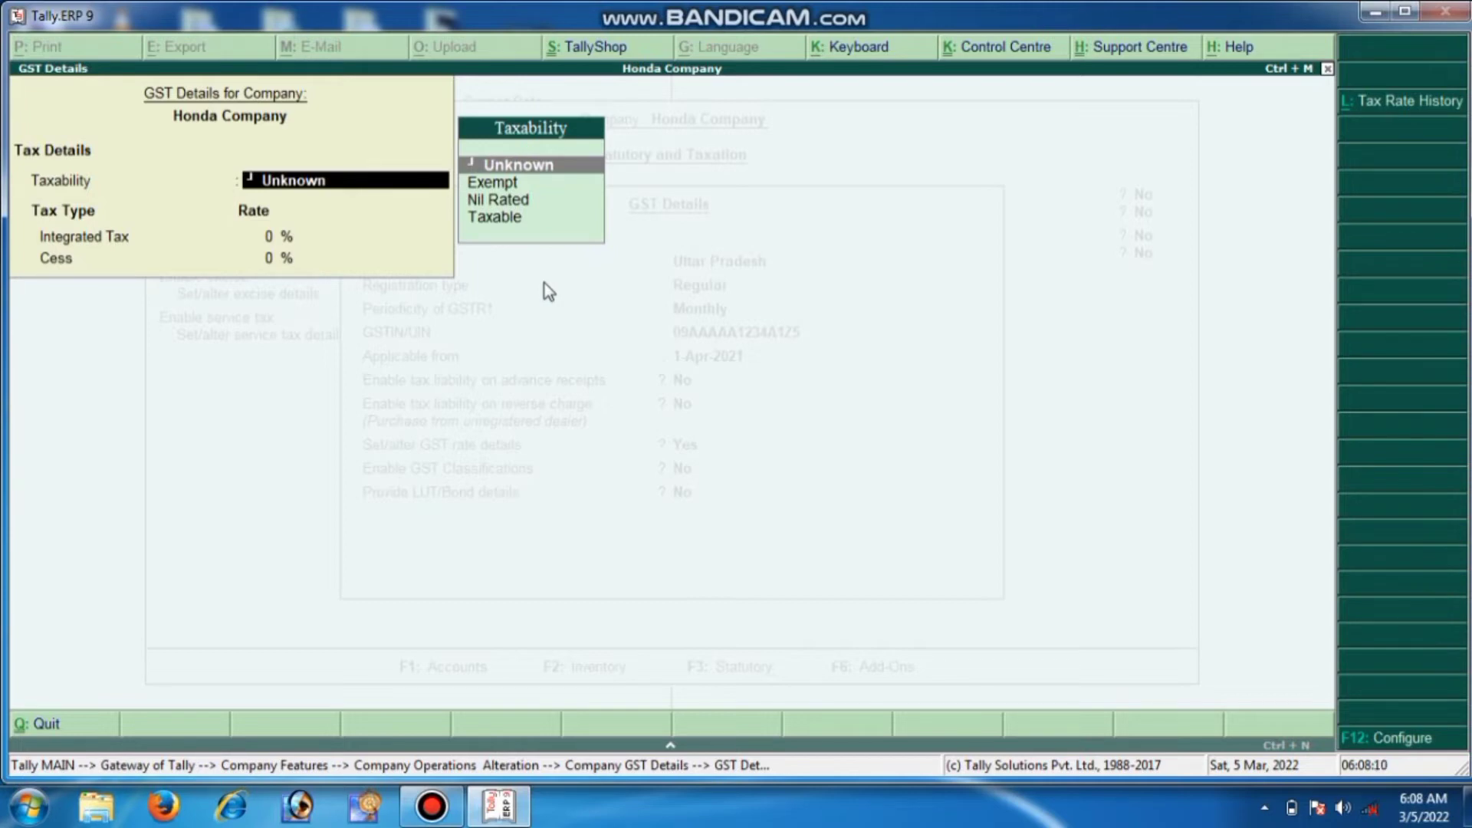
# Set the company rate to Taxable at 2.5% integrated tax and enable GST classifications
pyautogui.press('Down')
pyautogui.press('Down')
pyautogui.press('Down')
pyautogui.press('Return')
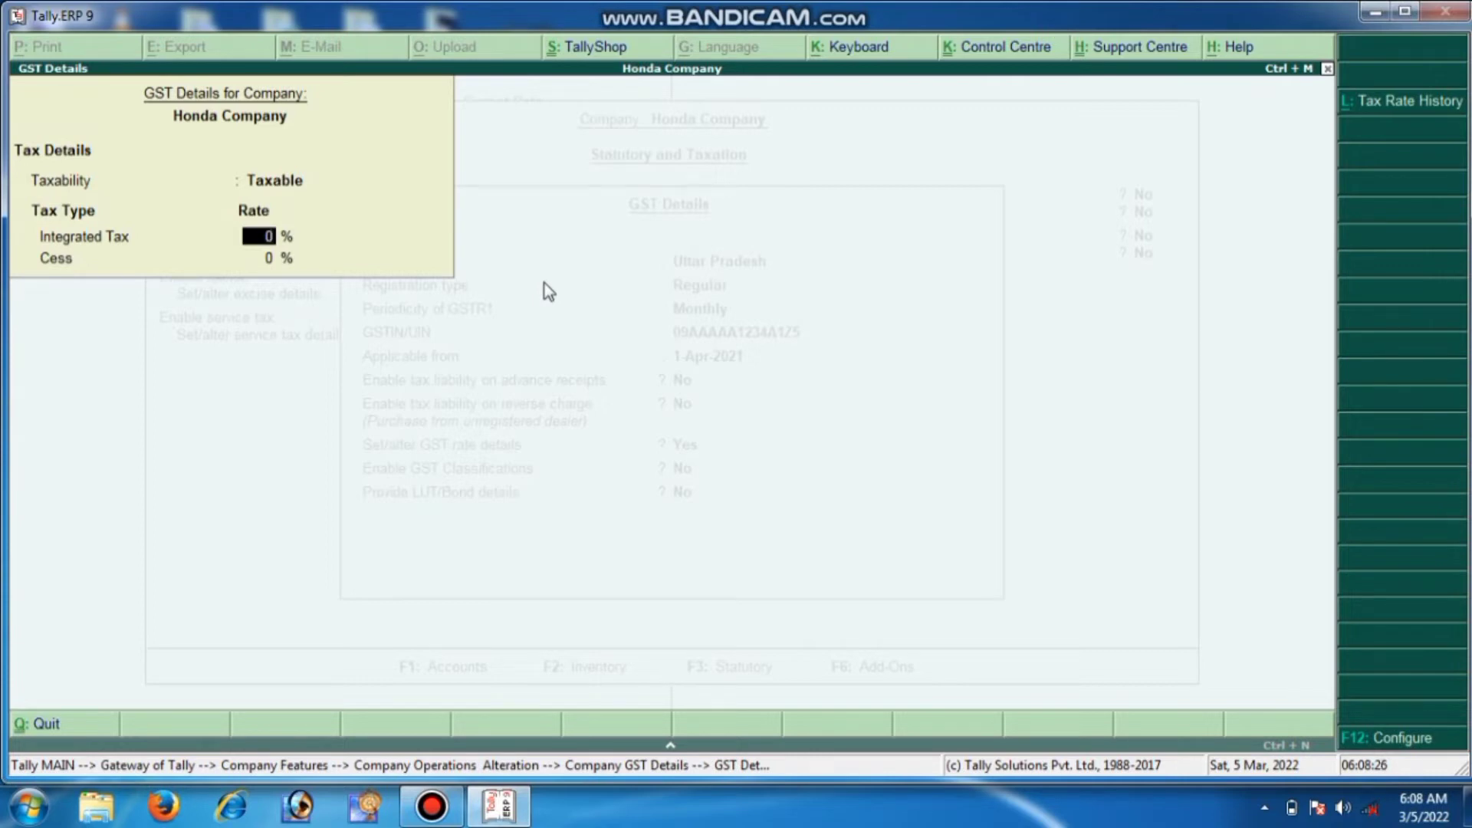
pyautogui.write('2.5')
pyautogui.press('Return')
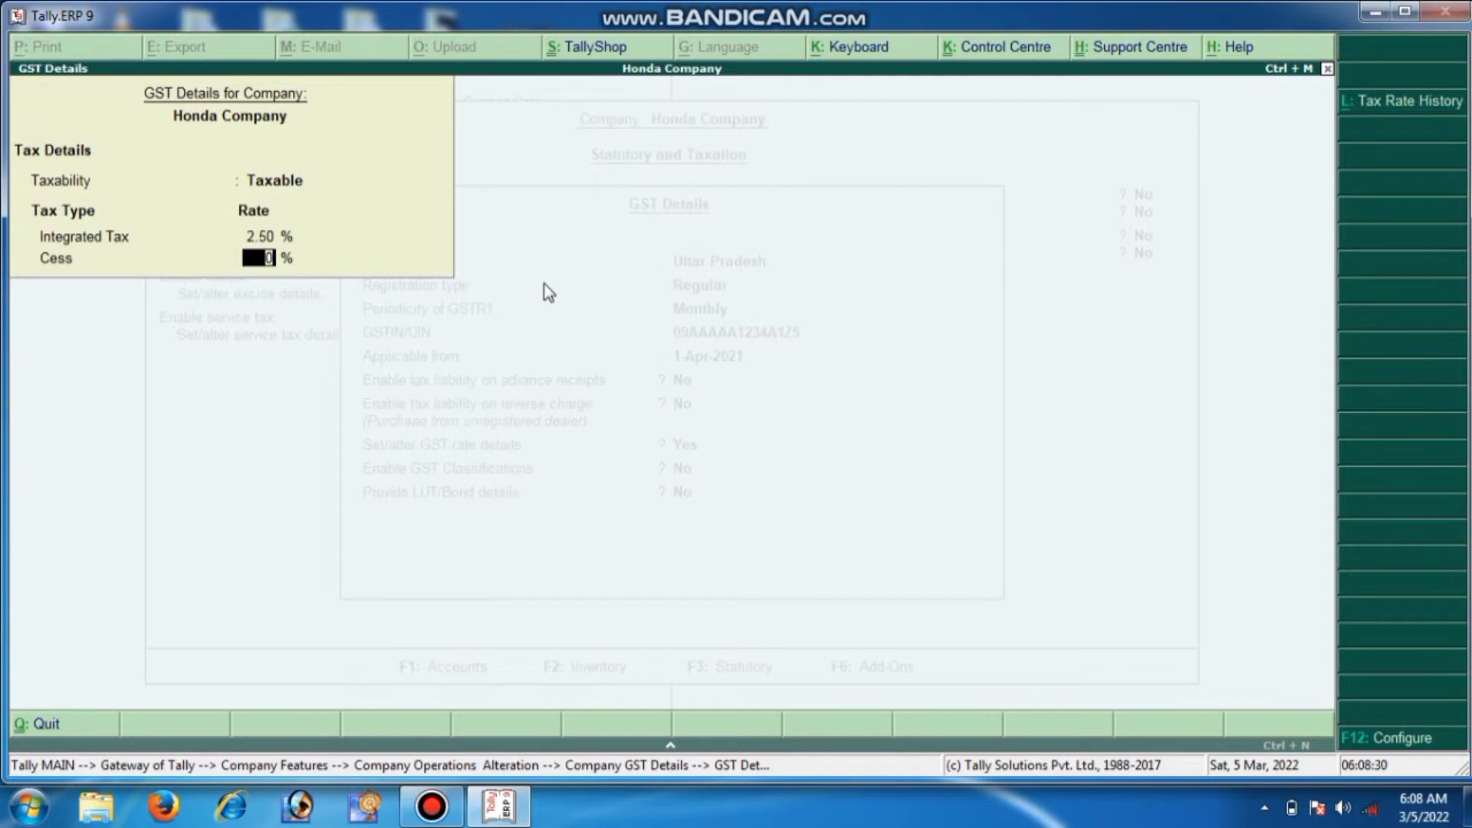
pyautogui.write('2.5')
pyautogui.press('Return')
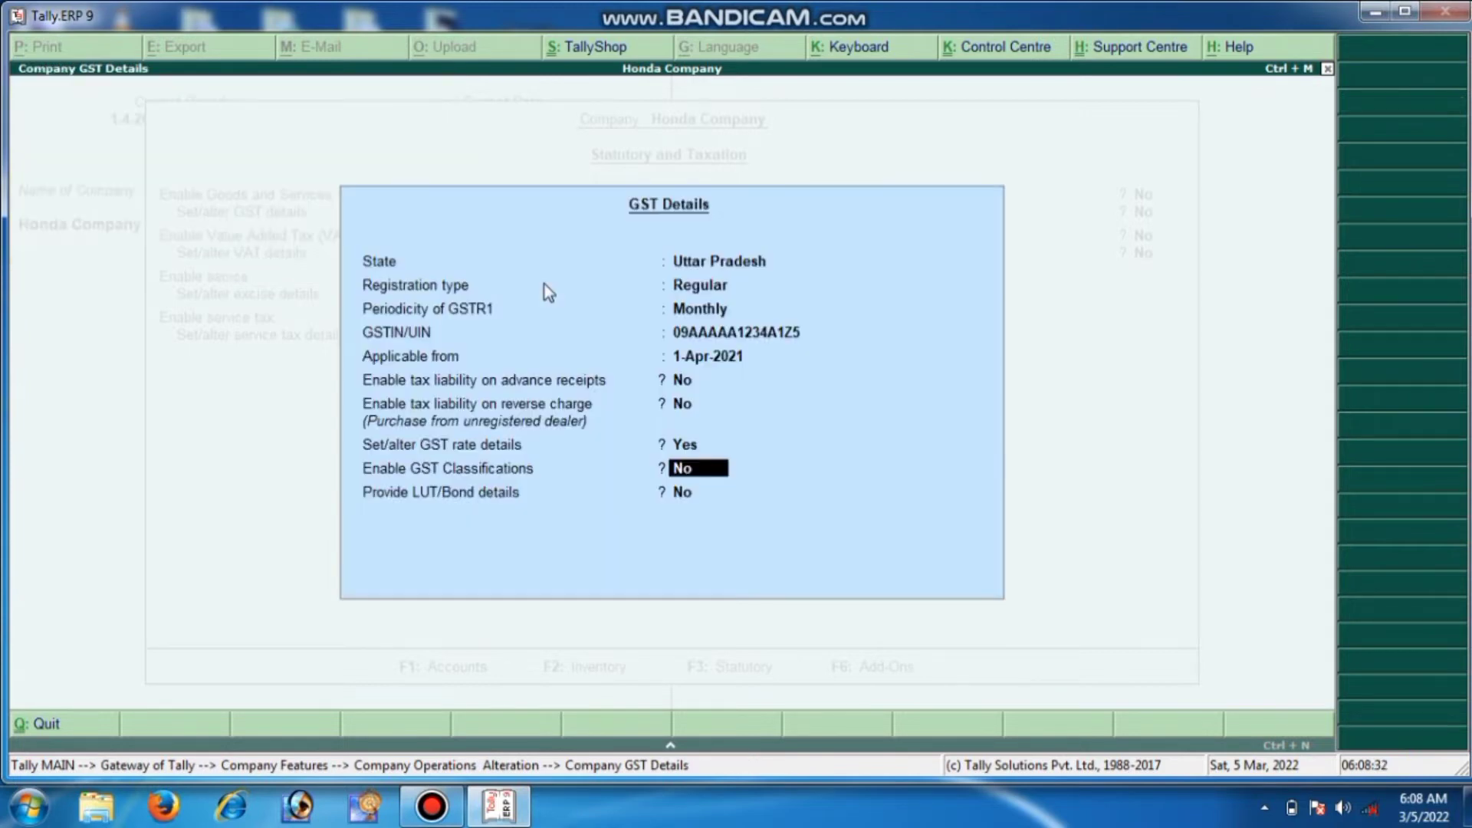
pyautogui.write('y')
pyautogui.press('Return')
pyautogui.press('Return')
pyautogui.press('Return')
pyautogui.press('Return')
pyautogui.press('Return')
pyautogui.press('Return')
pyautogui.press('Return')
pyautogui.press('Return')
pyautogui.press('Return')
pyautogui.press('Return')
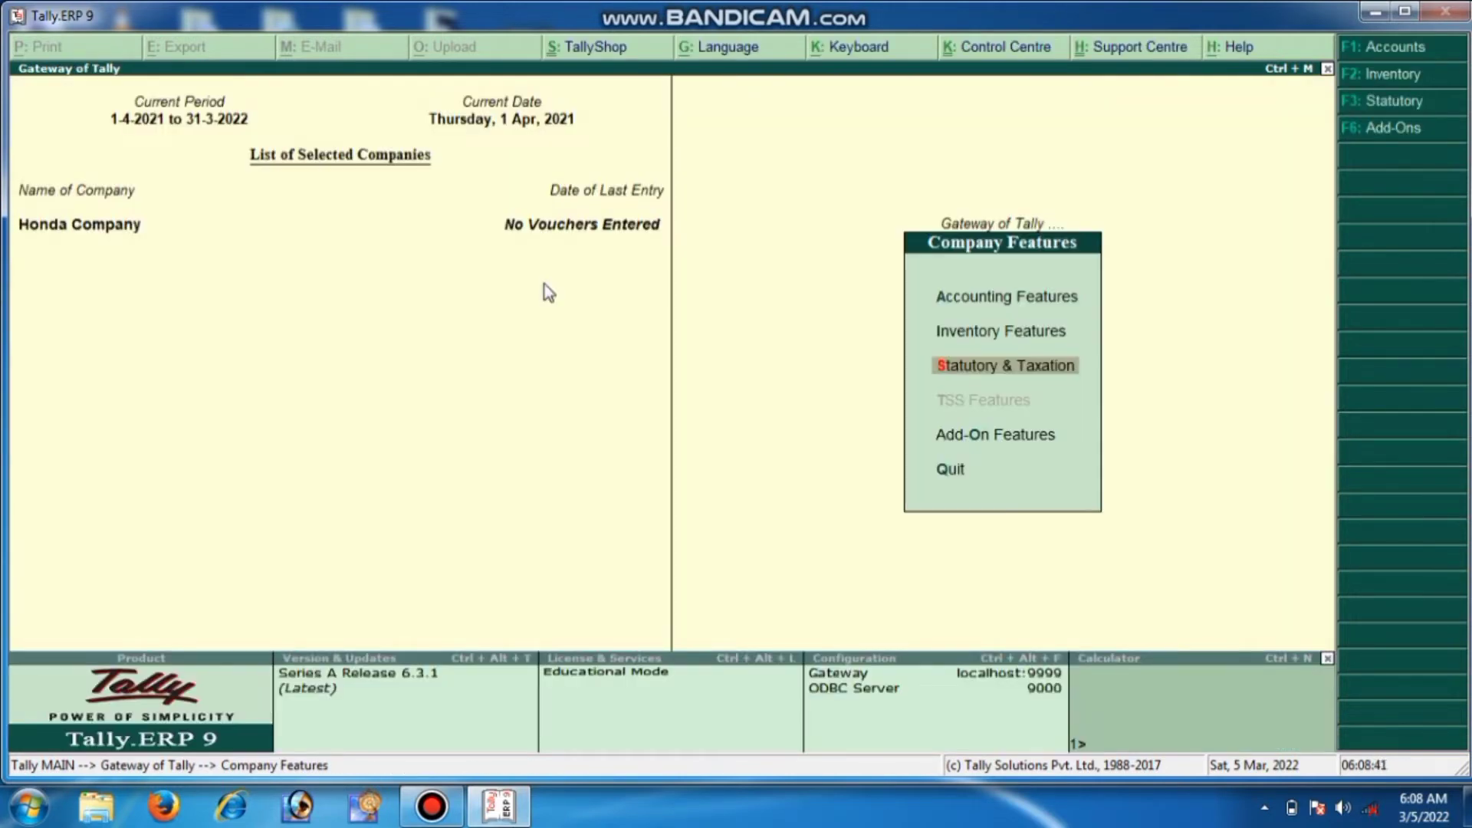
# Begin a Purchase voucher (F9) dated 1-Apr-2021 with the supplier invoice number entered
pyautogui.press('Escape')
pyautogui.press('Escape')
pyautogui.press('Escape')
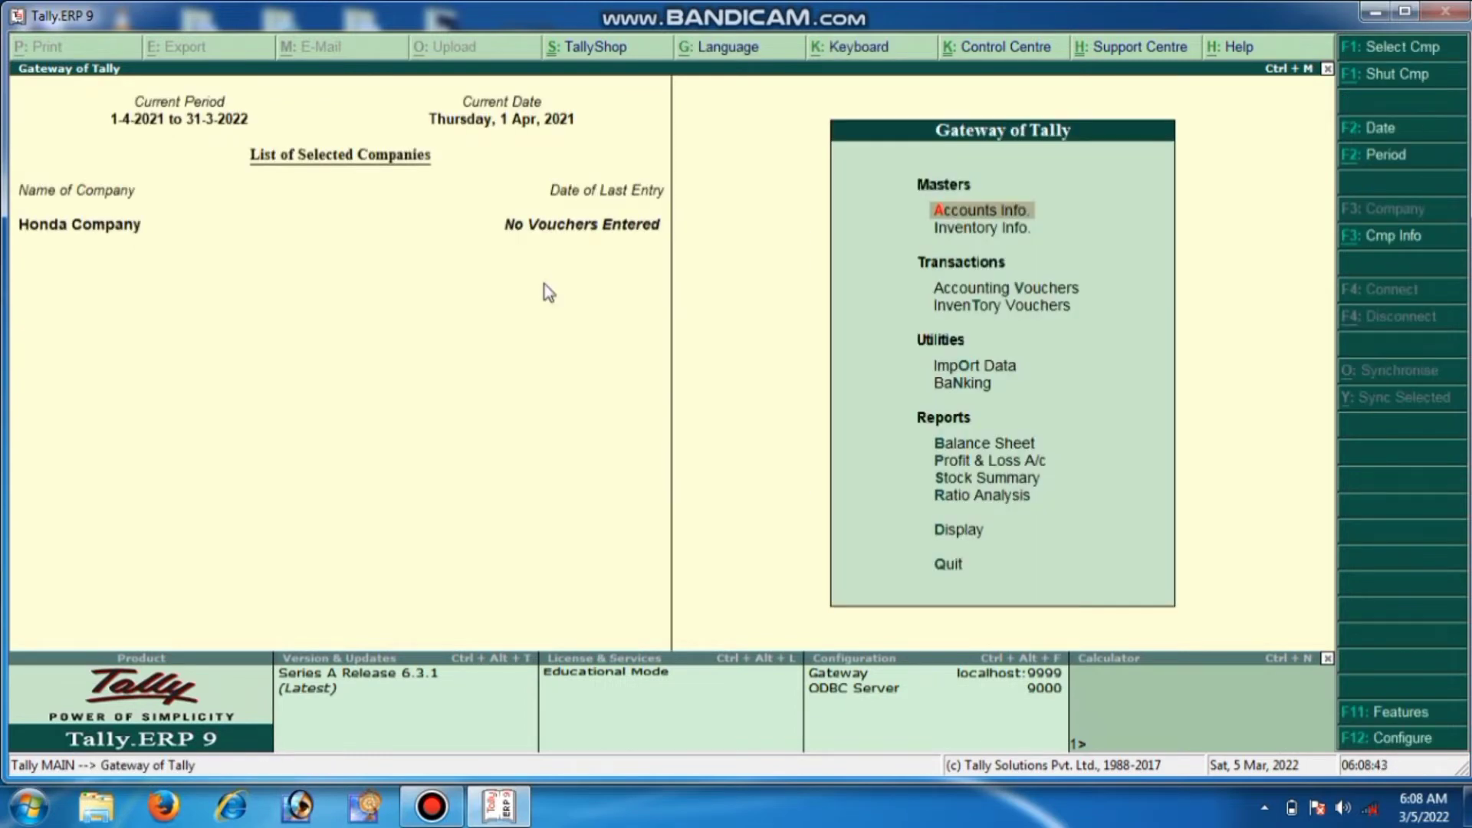
pyautogui.press('Down')
pyautogui.press('Down')
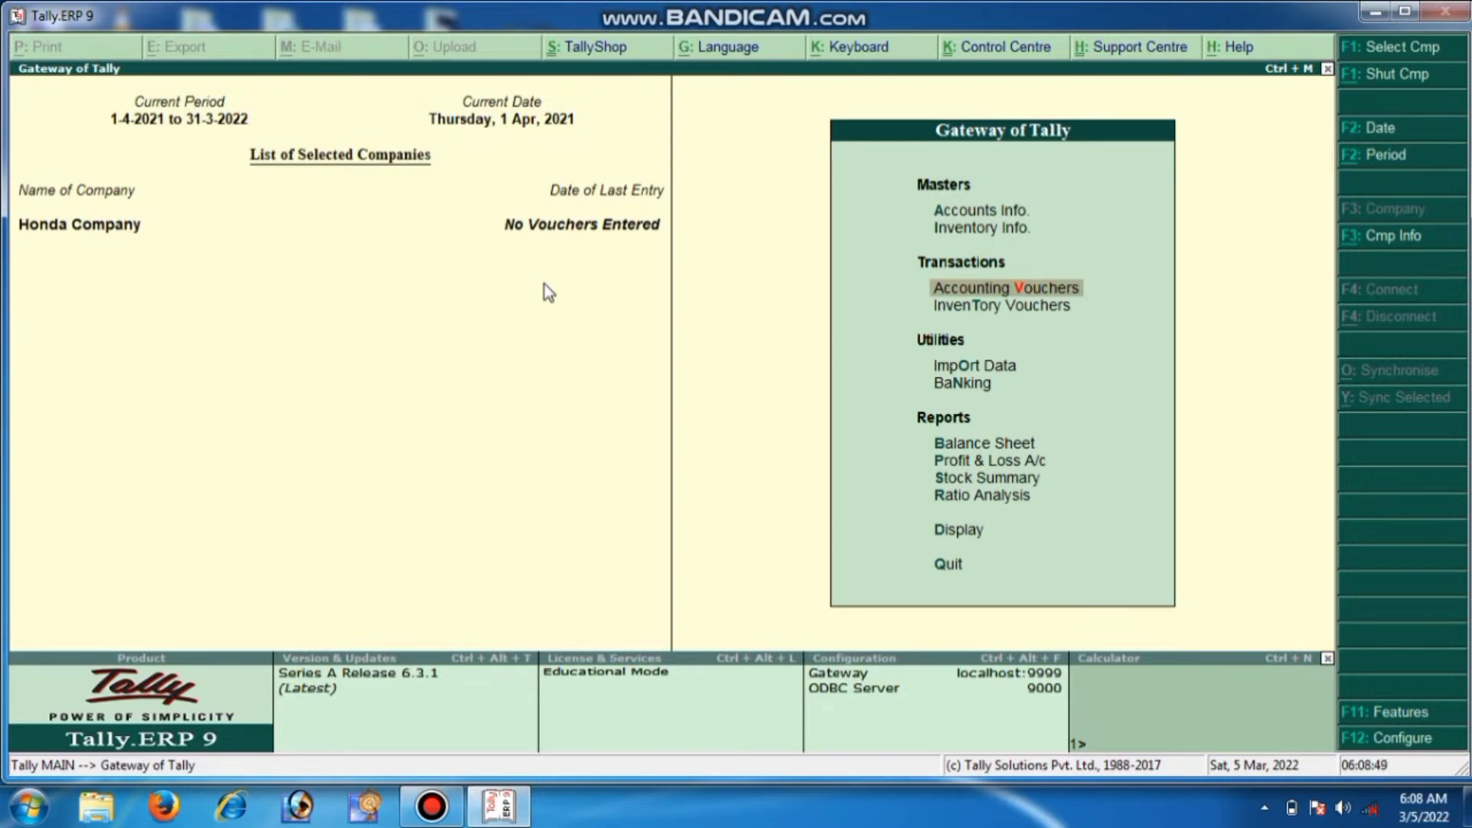
pyautogui.press('Down')
pyautogui.press('Return')
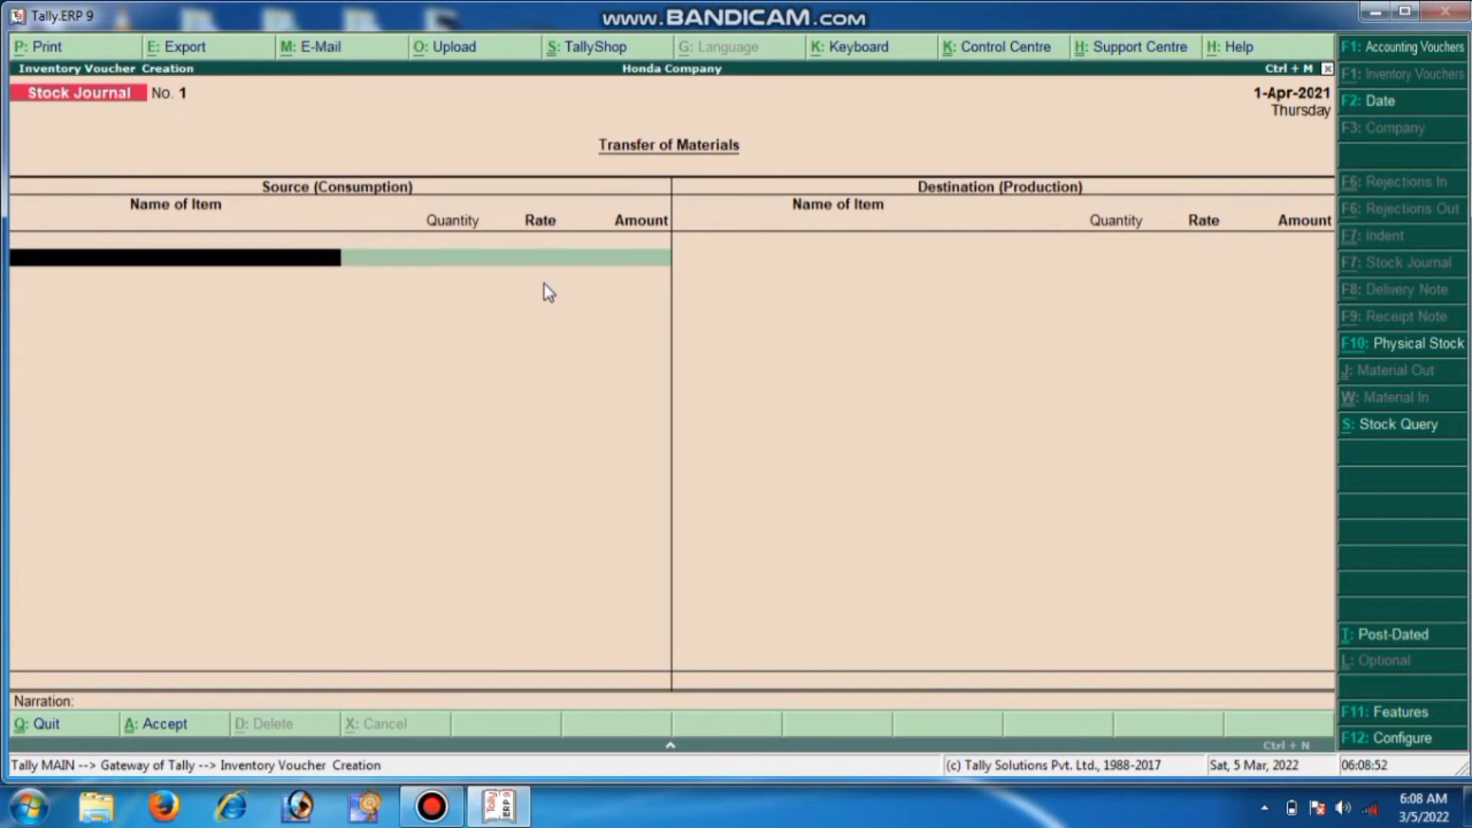
pyautogui.press('F9')
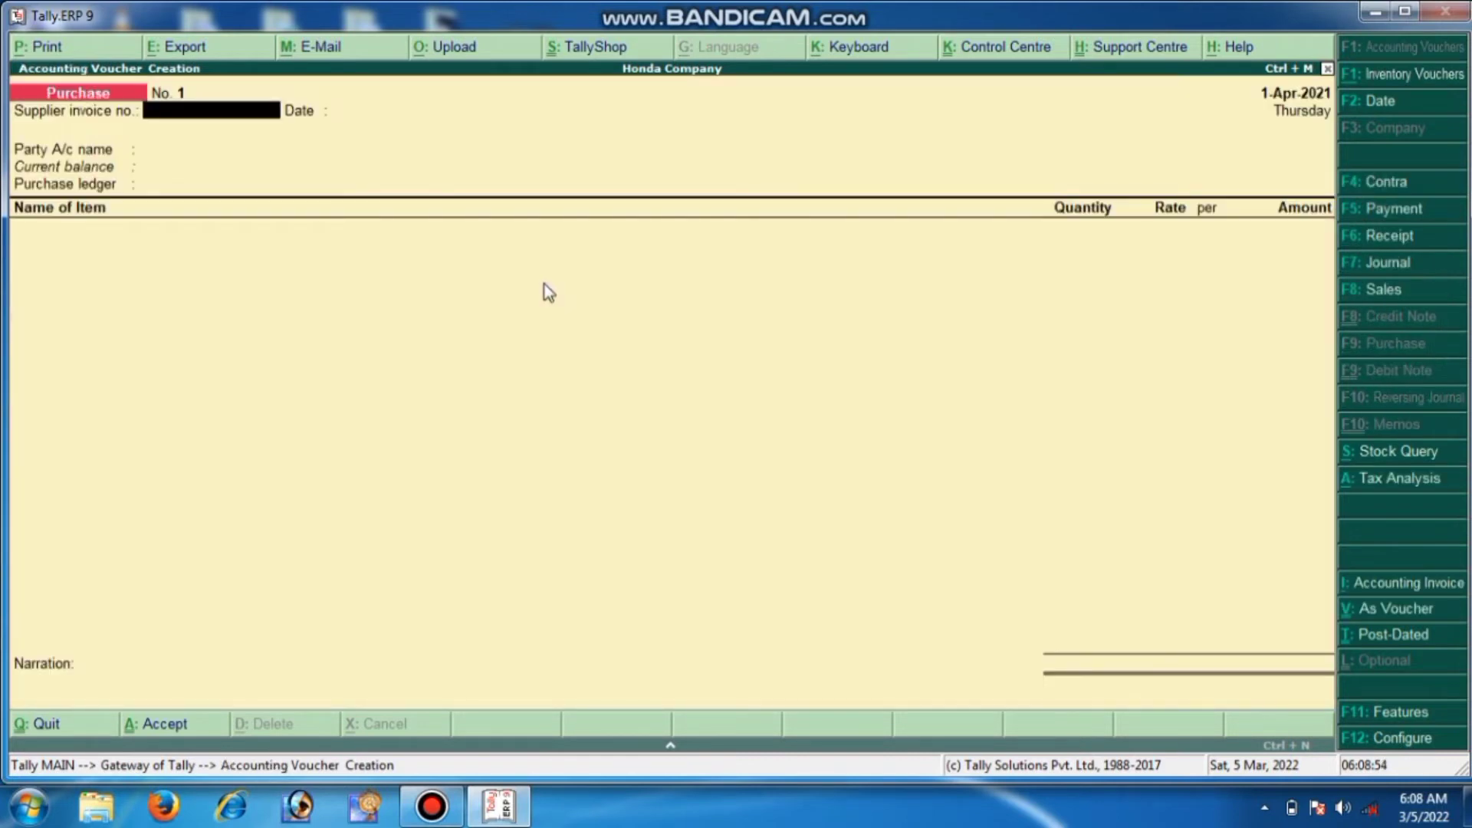
pyautogui.write('14255')
pyautogui.press('Return')
pyautogui.press('Return')
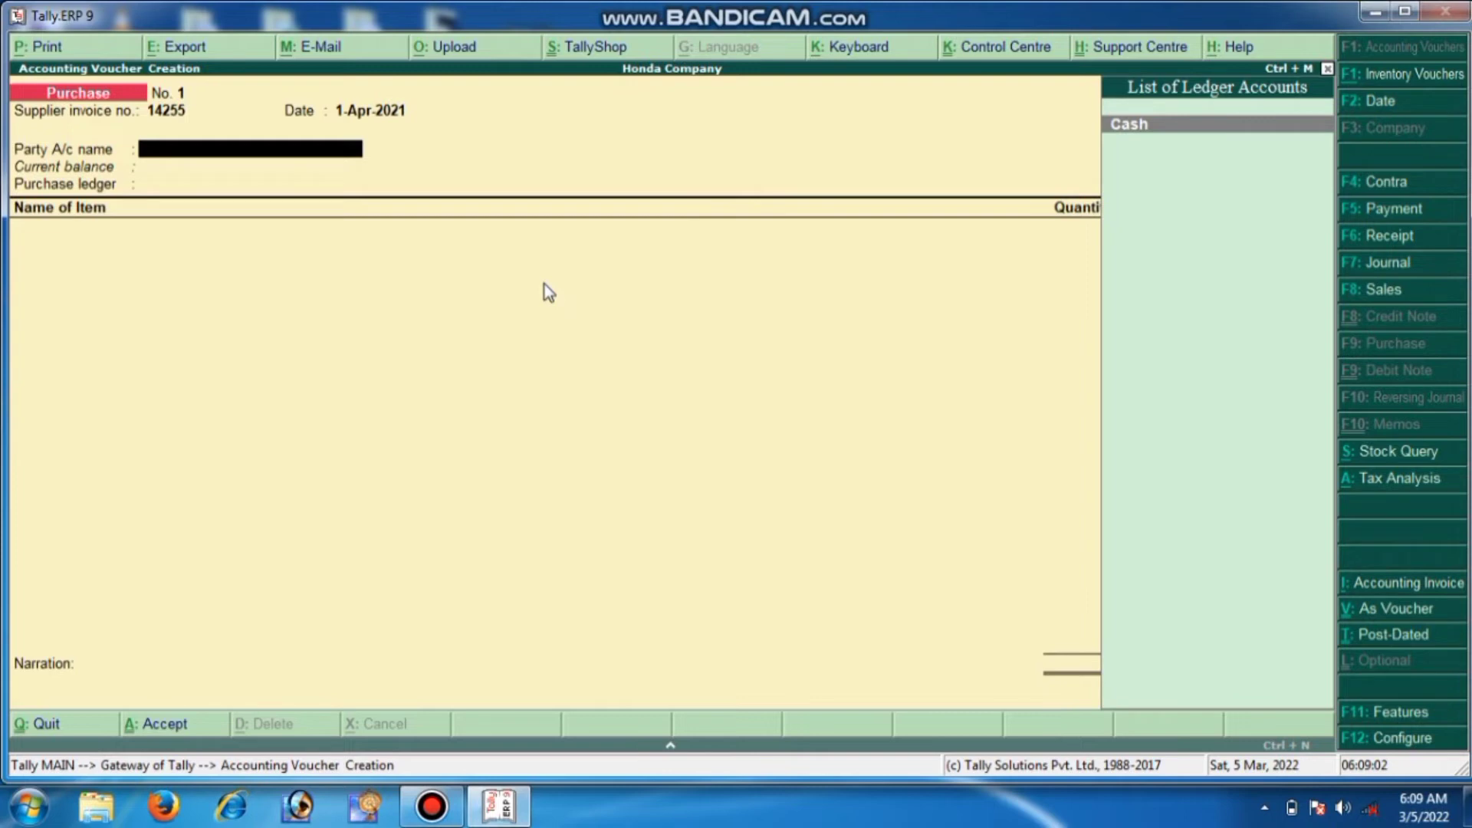
pyautogui.hotkey('alt', 'c')
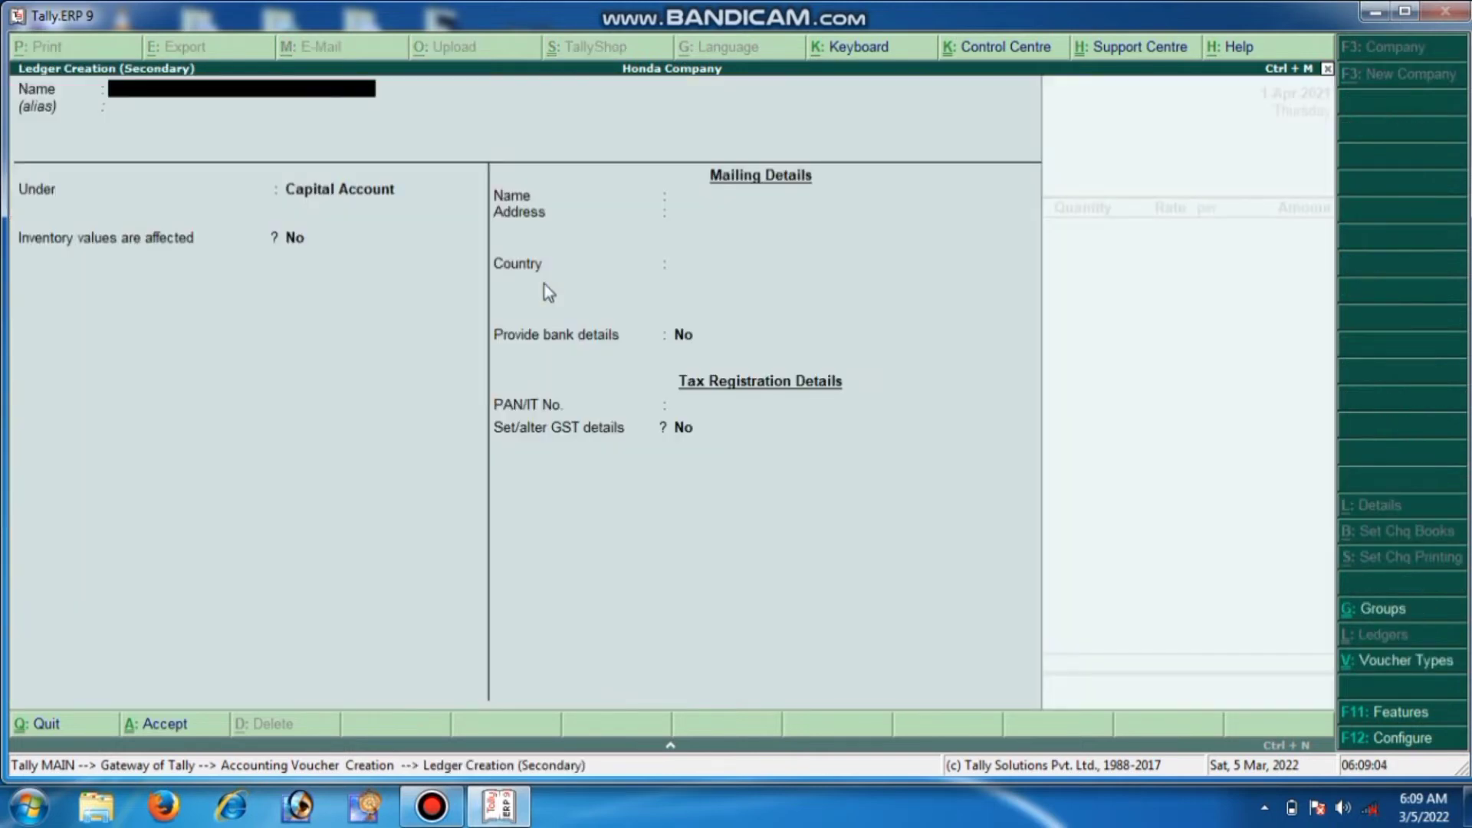
# Create the supplier's party ledger under Sundry Creditors and accept it on the voucher
pyautogui.write('Ram')
pyautogui.press('Return')
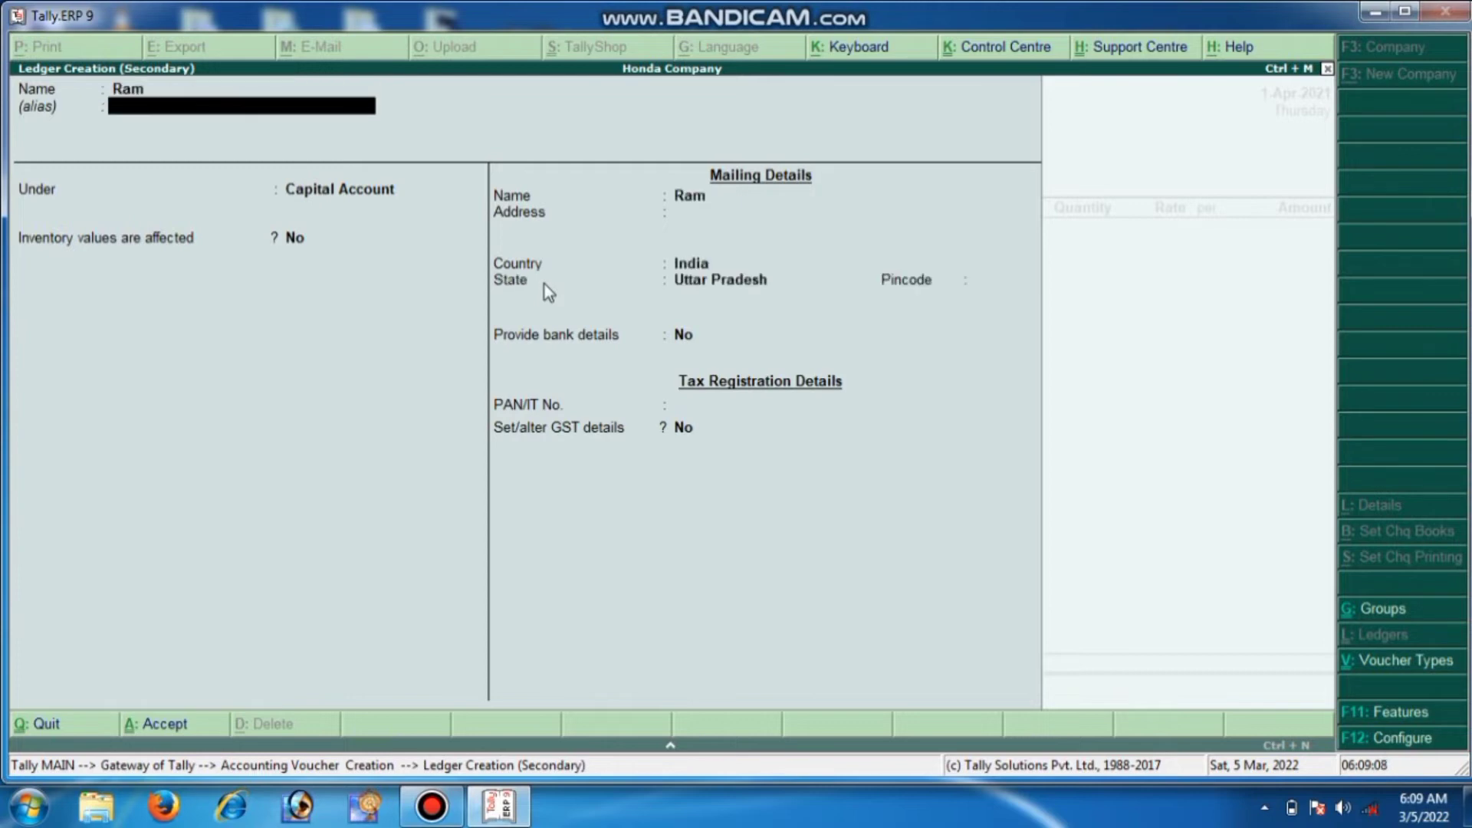
pyautogui.press('Return')
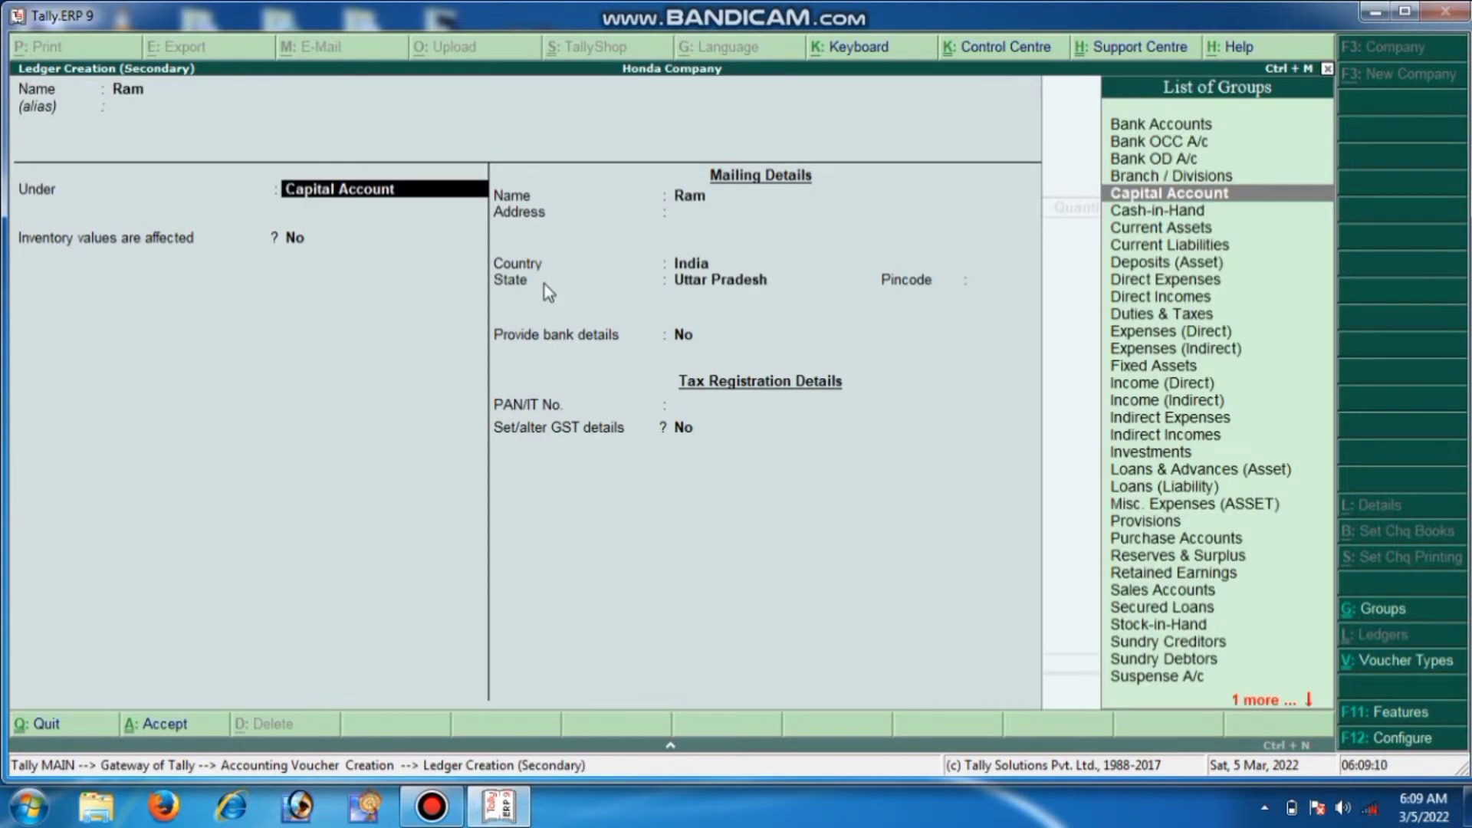
pyautogui.write('Su')
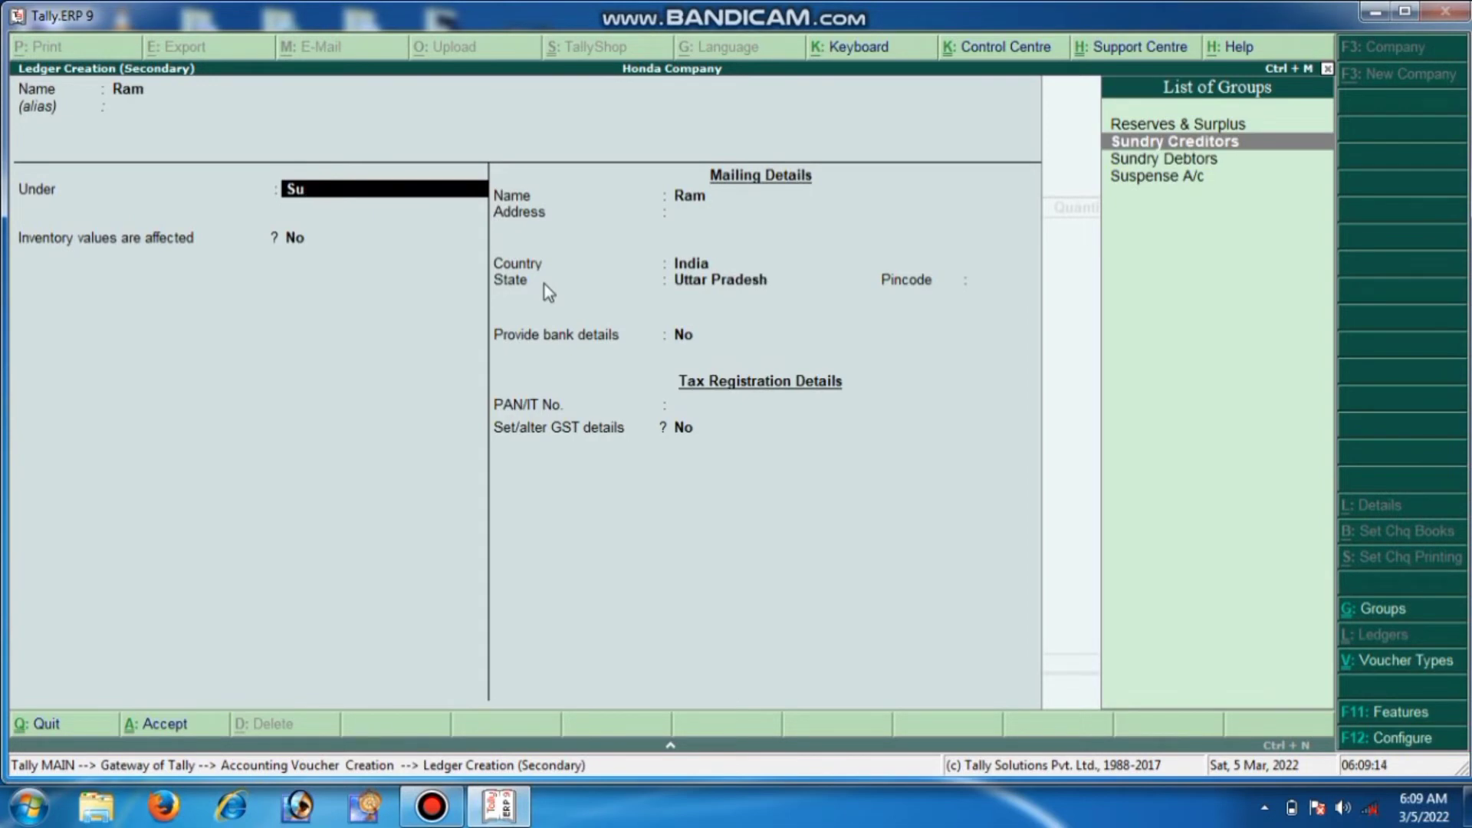
pyautogui.press('Return')
pyautogui.press('Return')
pyautogui.press('Return')
pyautogui.press('Return')
pyautogui.press('Return')
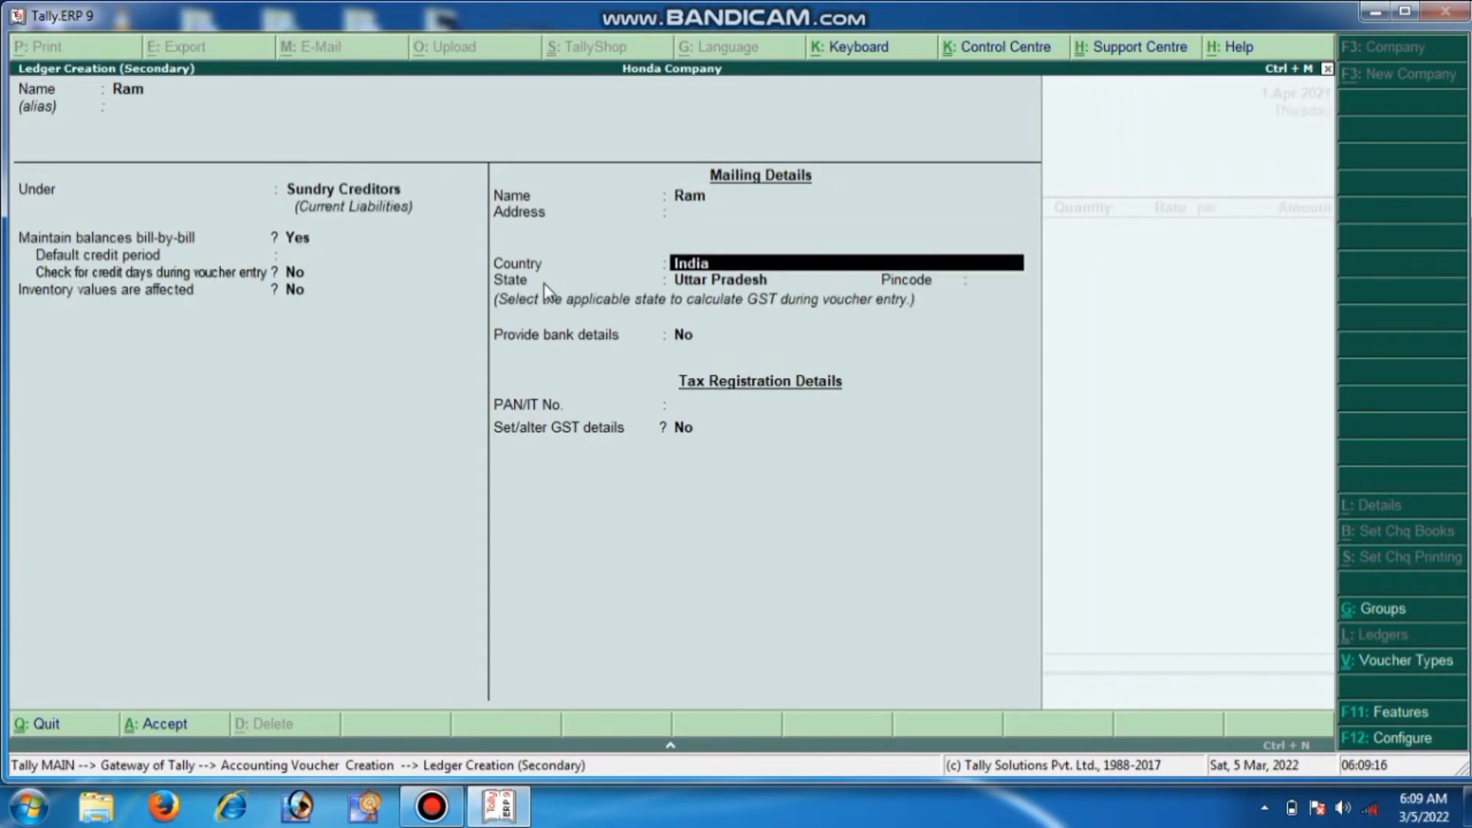
pyautogui.press('Return')
pyautogui.press('Return')
pyautogui.press('Return')
pyautogui.press('Return')
pyautogui.press('Return')
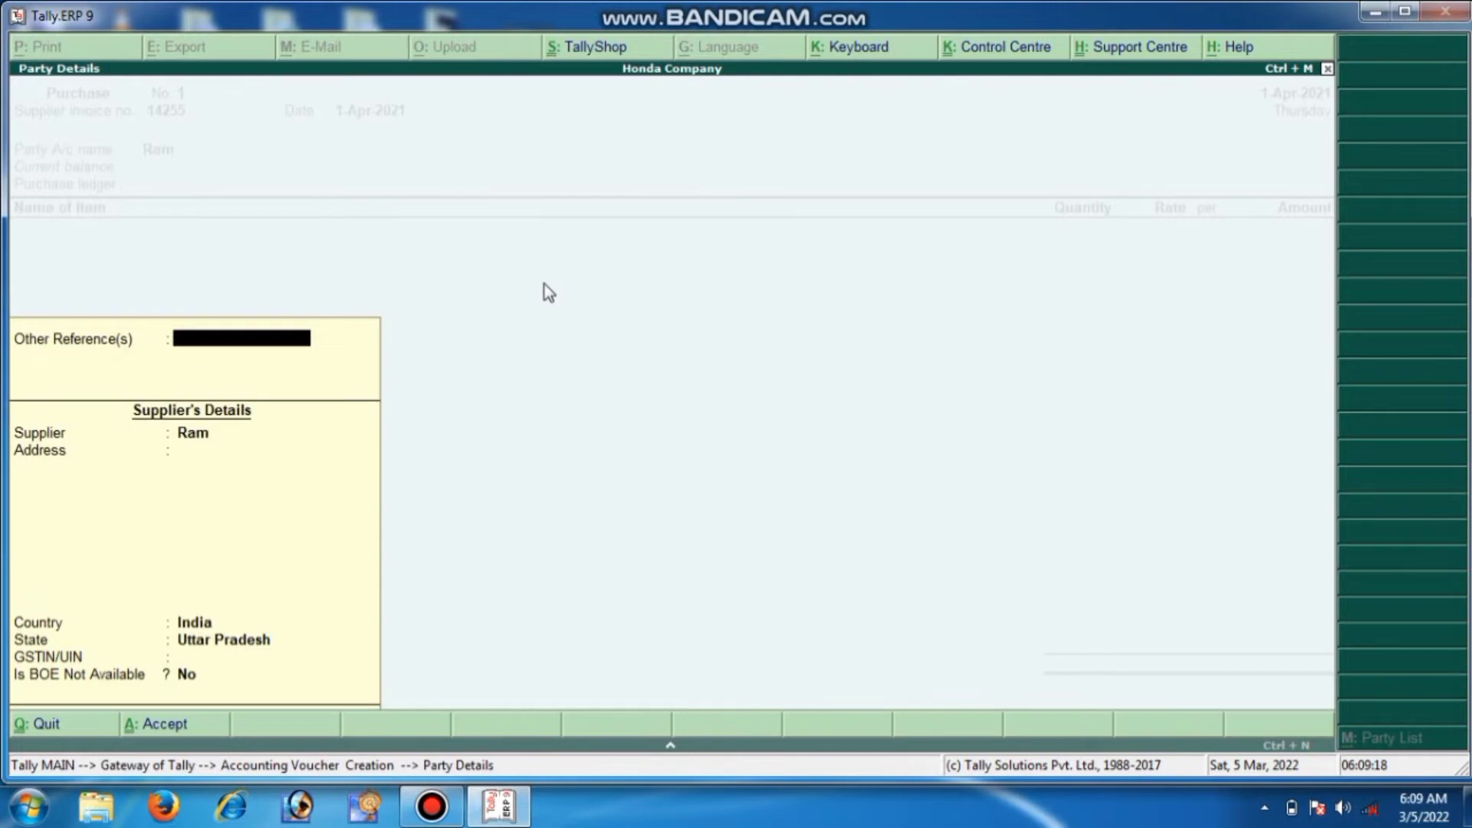
pyautogui.press('Return')
pyautogui.press('Return')
pyautogui.press('Return')
pyautogui.press('Return')
pyautogui.press('Return')
pyautogui.press('Return')
pyautogui.press('Return')
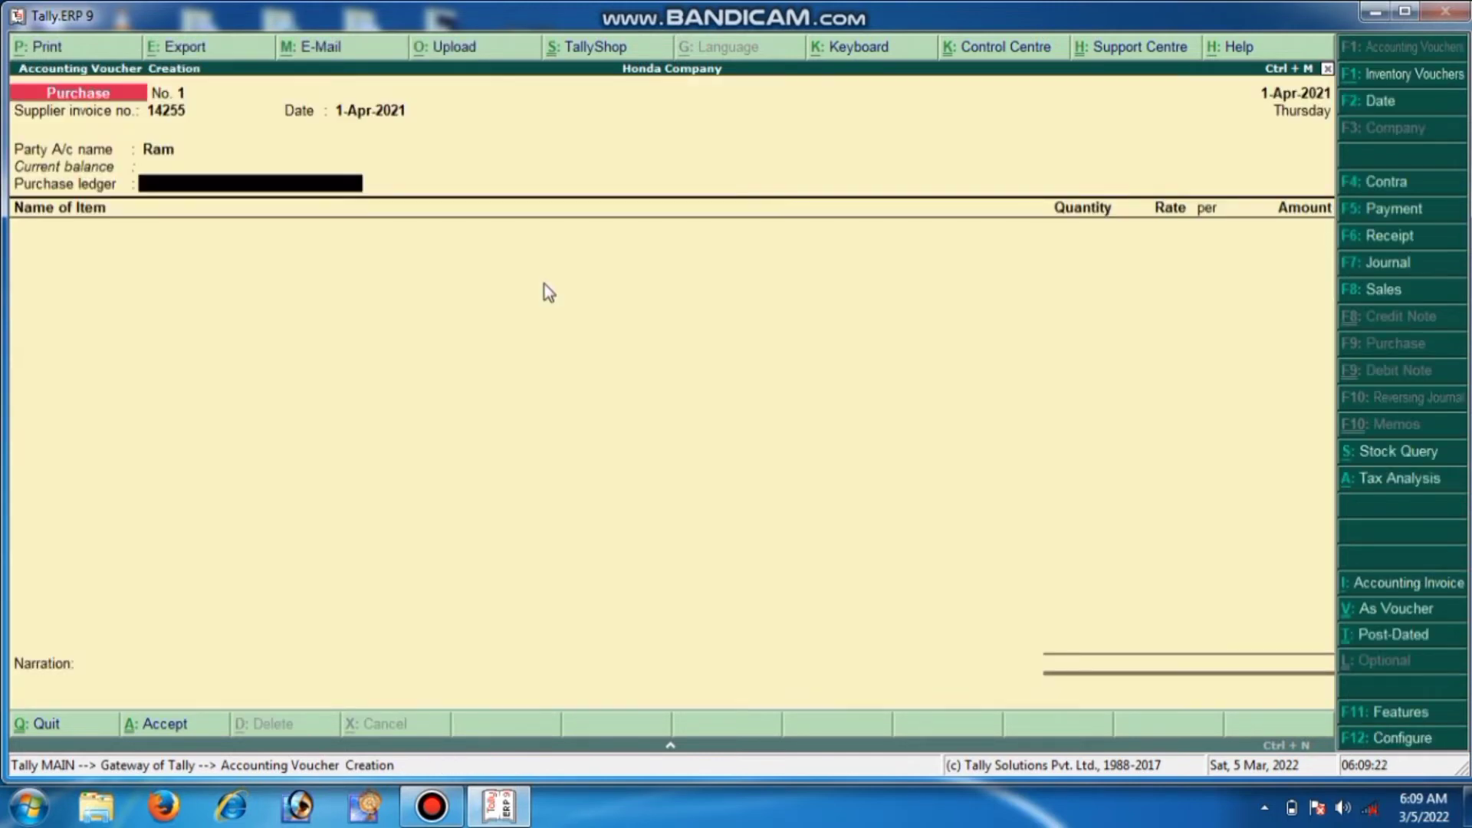
# Create a ledger named Purchase under Purchase Accounts
pyautogui.hotkey('alt', 'c')
pyautogui.write('P')
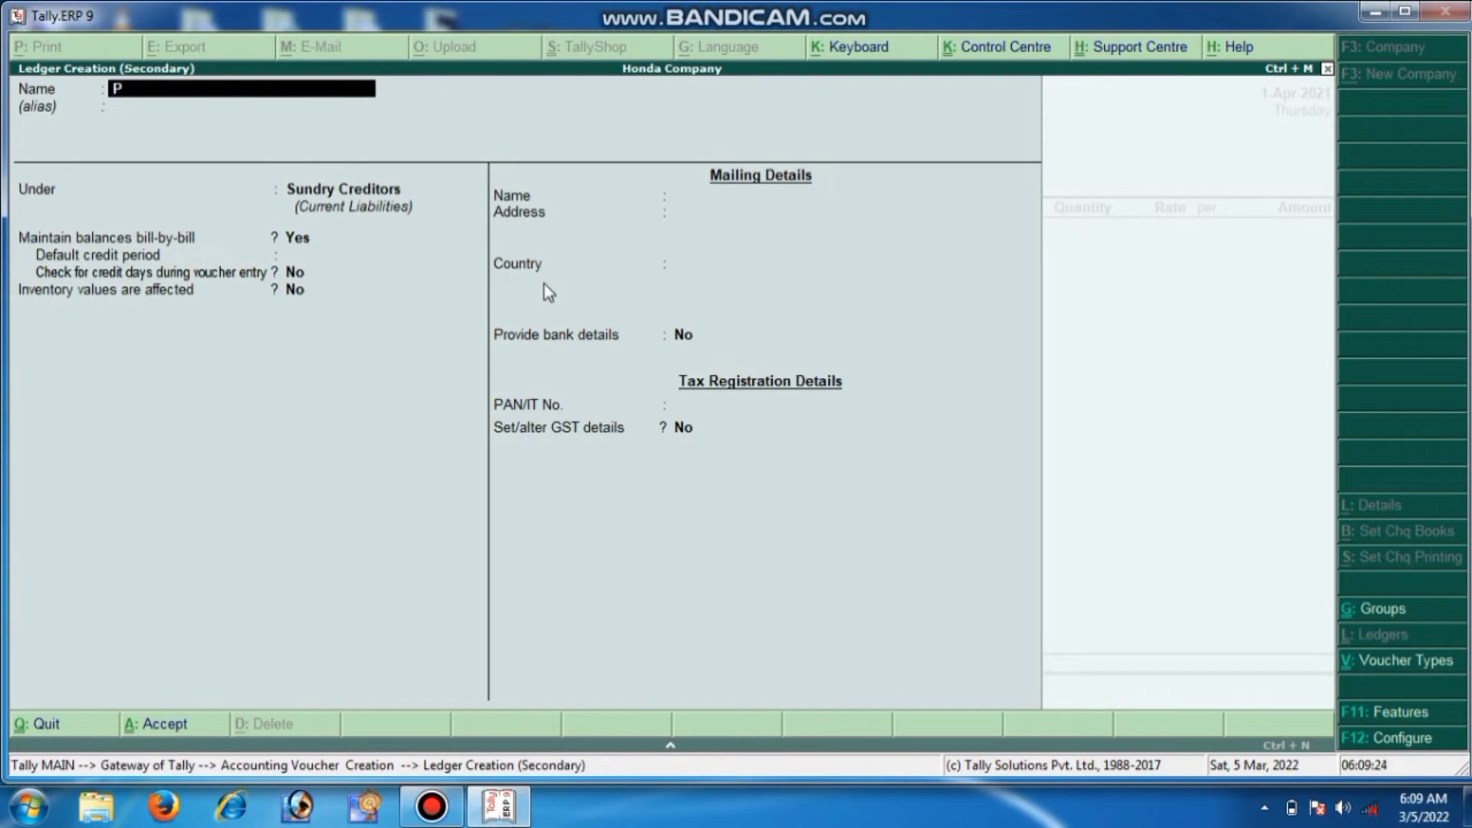
pyautogui.write('urchase')
pyautogui.press('Return')
pyautogui.press('Return')
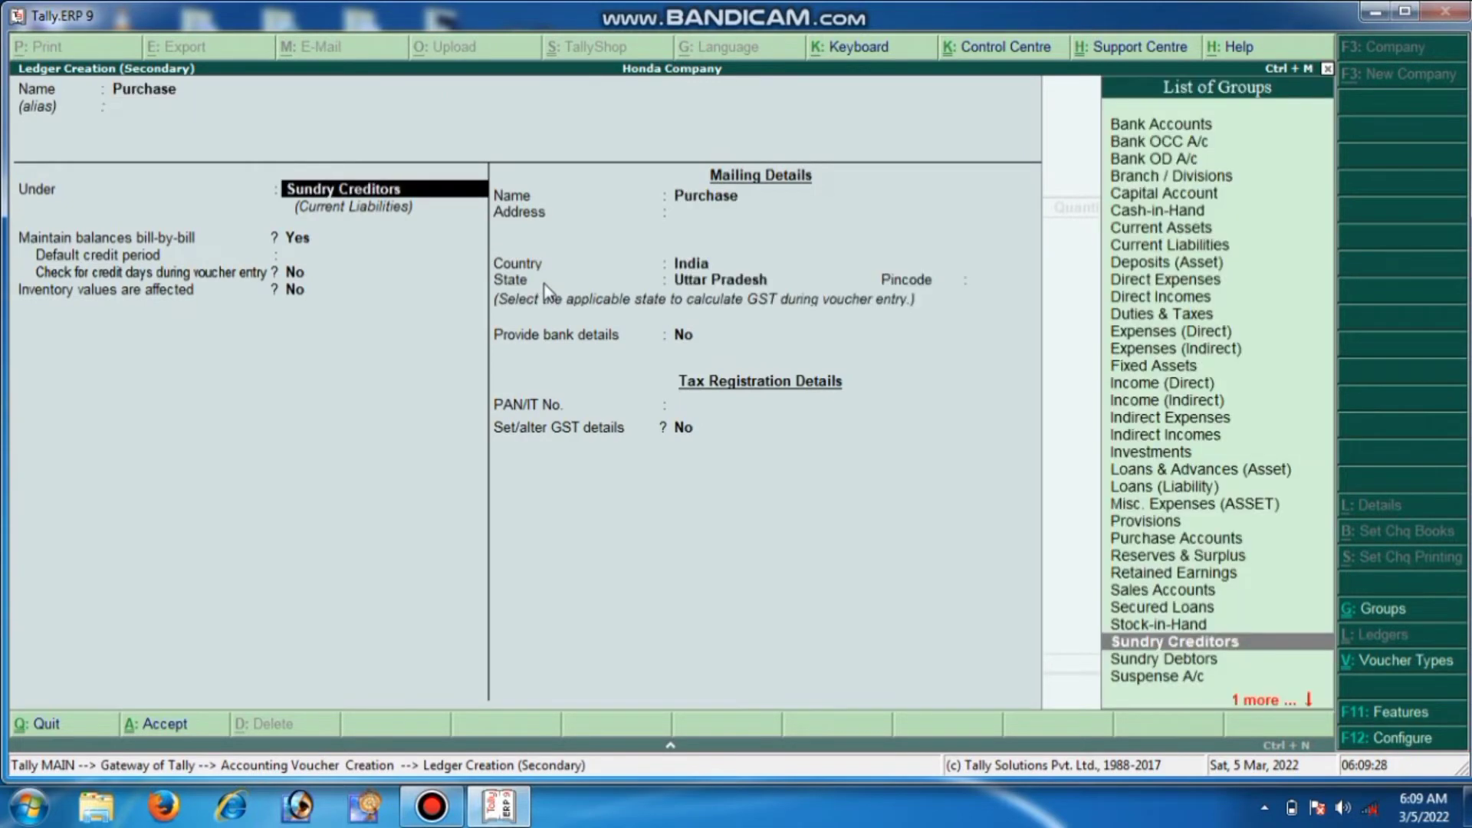
pyautogui.write('P')
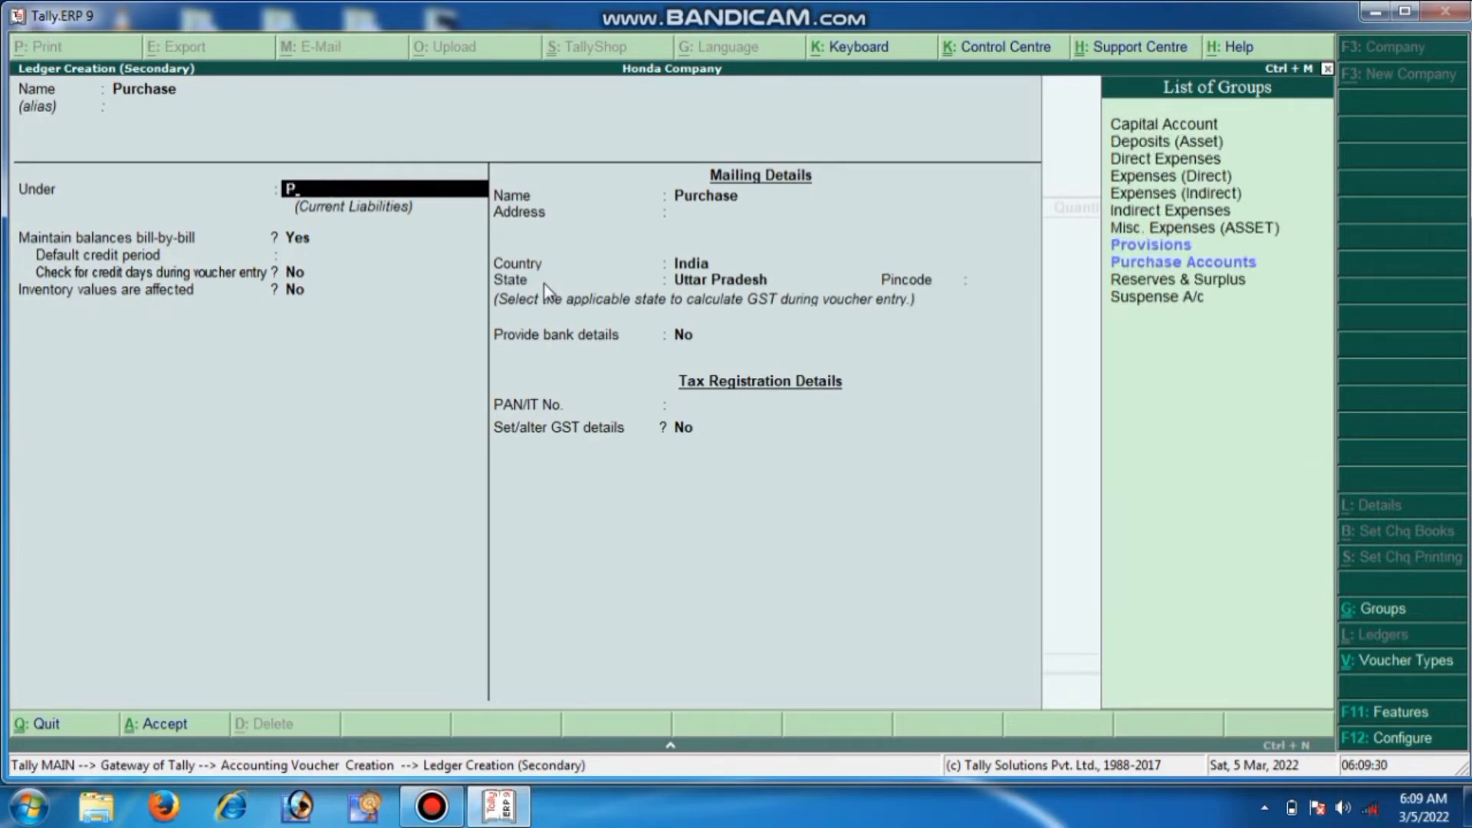
pyautogui.press('Down')
pyautogui.press('Down')
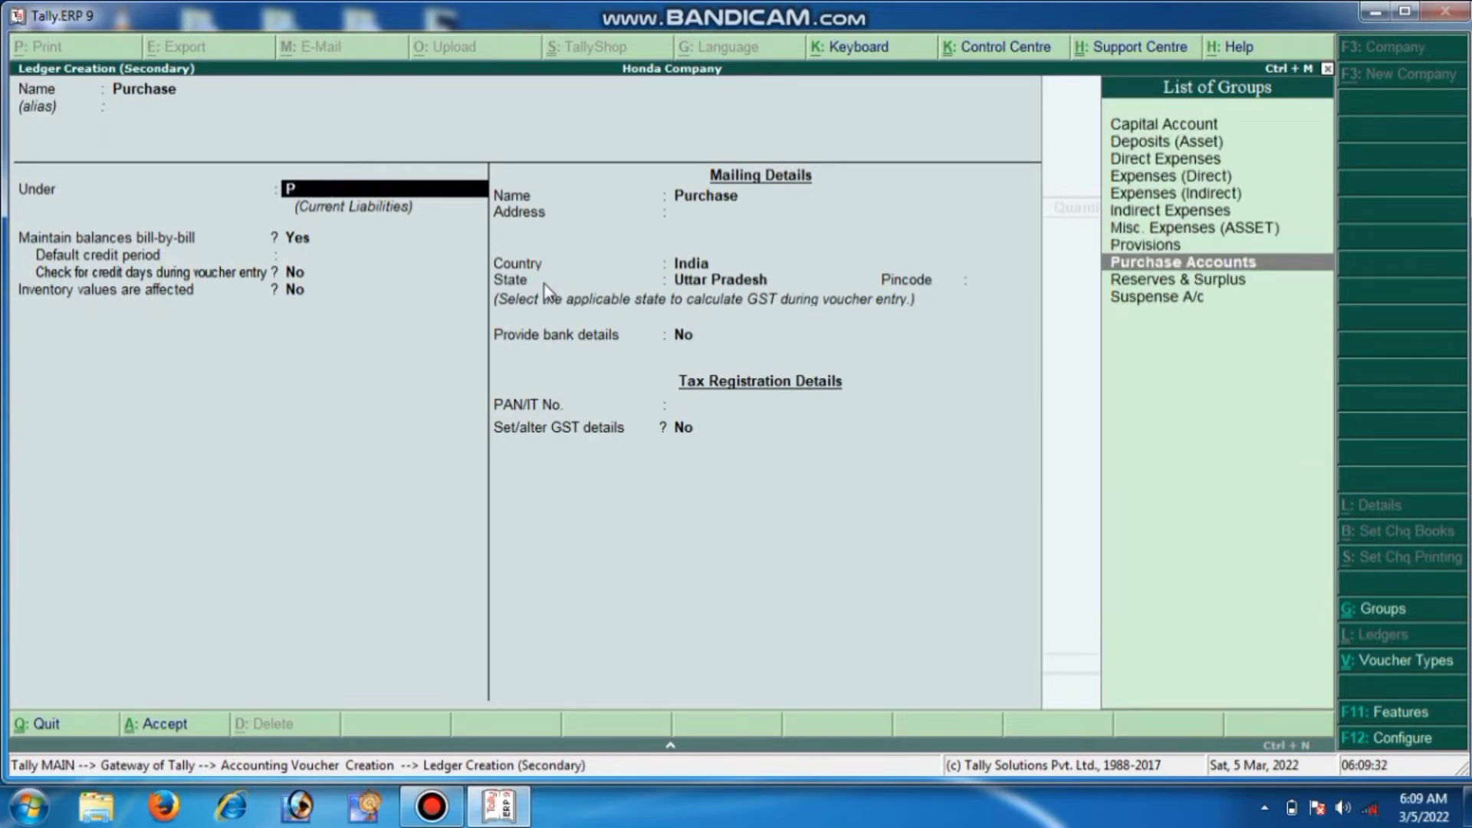
pyautogui.press('Return')
pyautogui.press('Return')
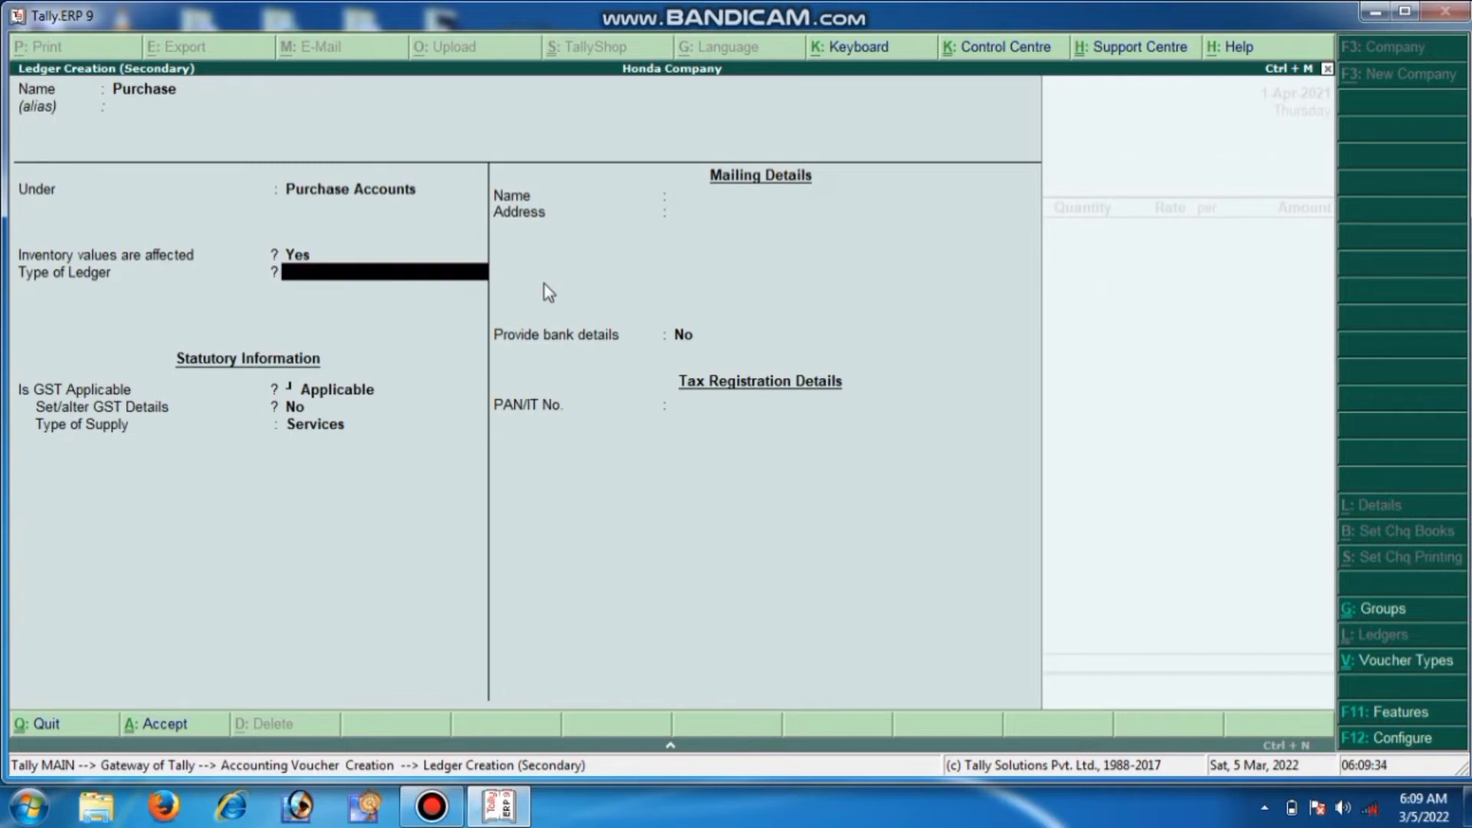
pyautogui.press('Return')
pyautogui.press('Return')
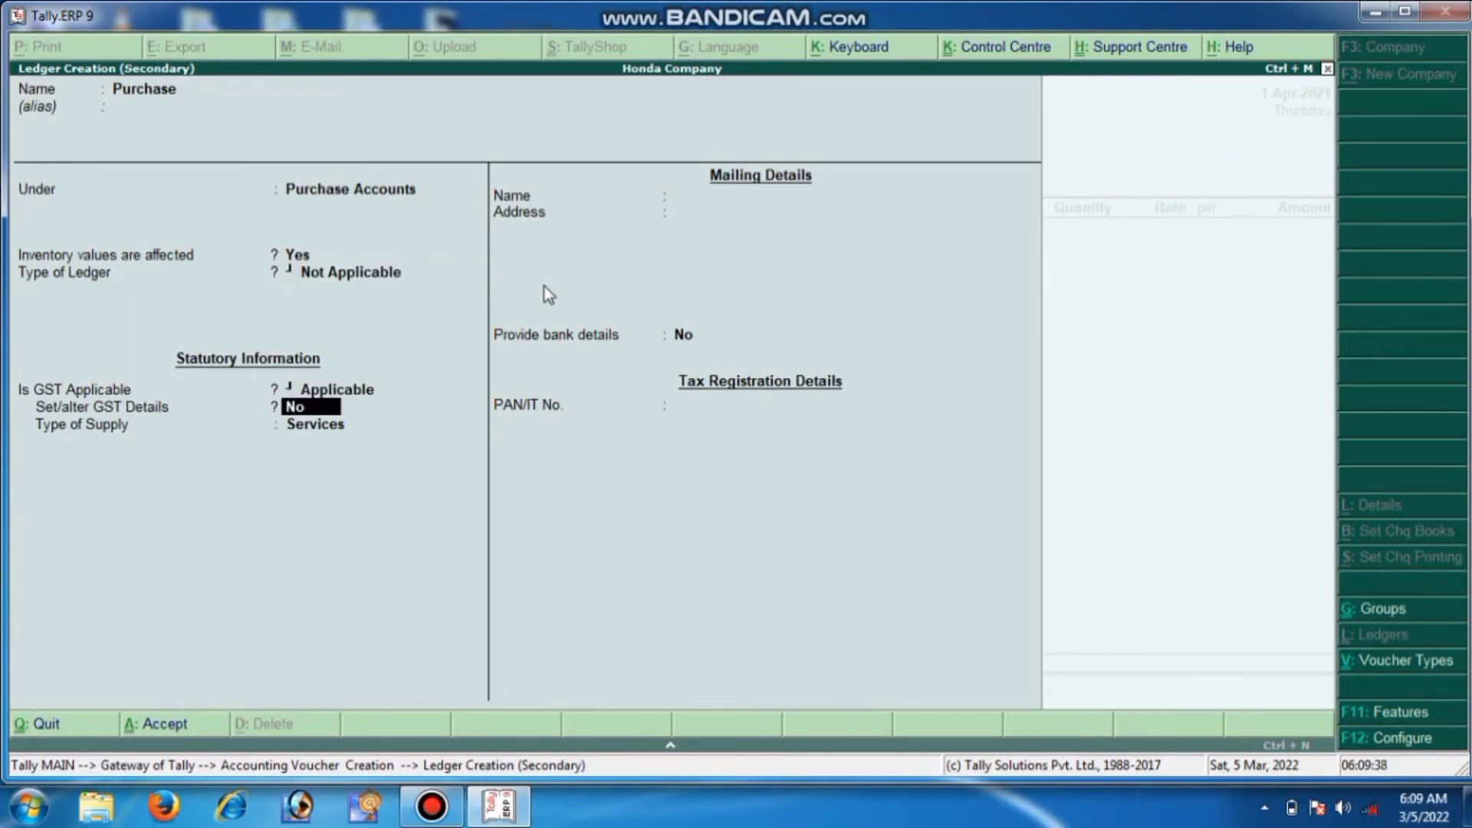
# Give the Purchase ledger GST details: Purchase Taxable, 2.5% integrated tax, supply type Goods
pyautogui.press('y')
pyautogui.press('Return')
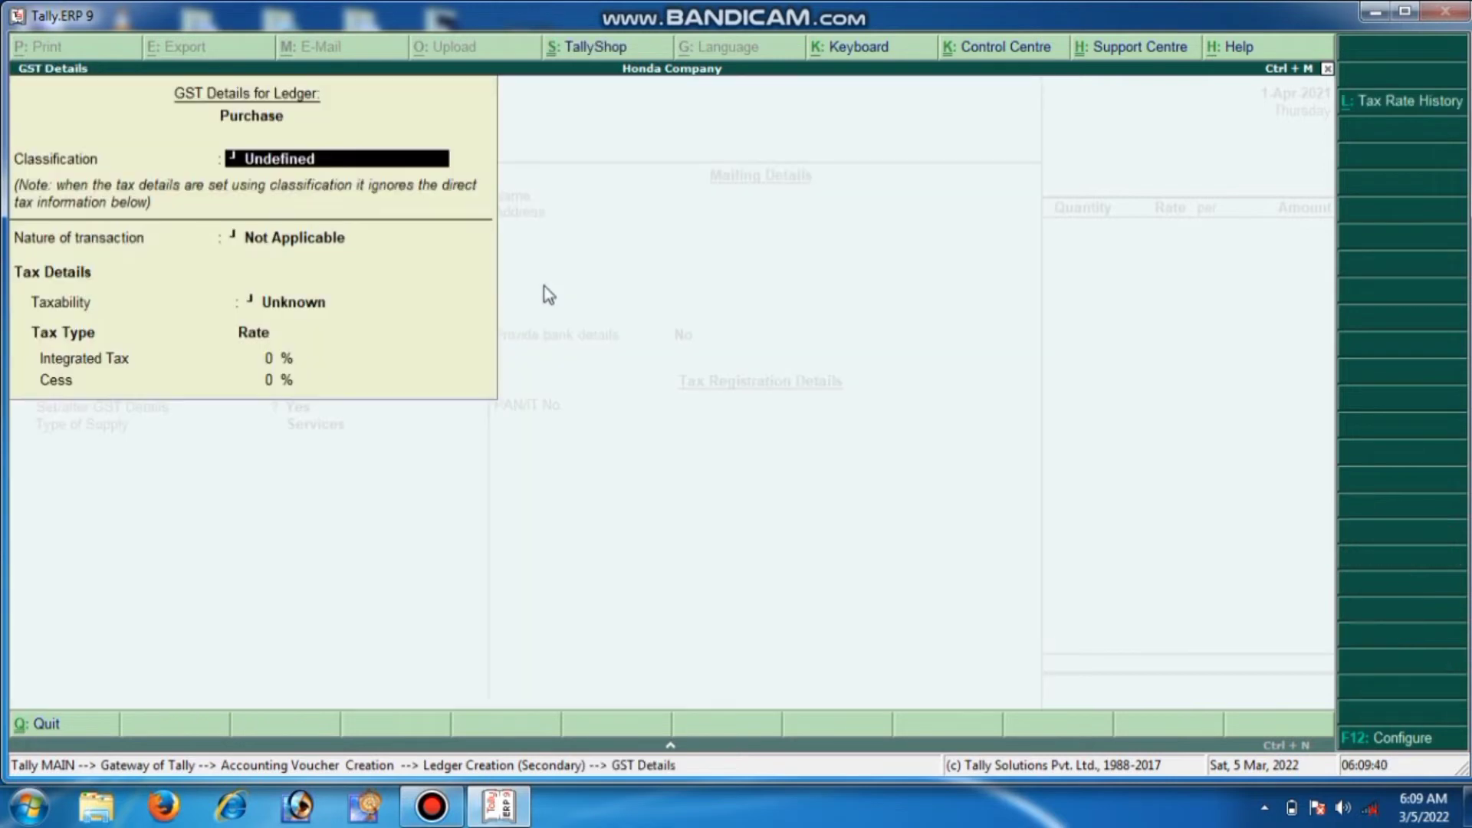
pyautogui.press('Return')
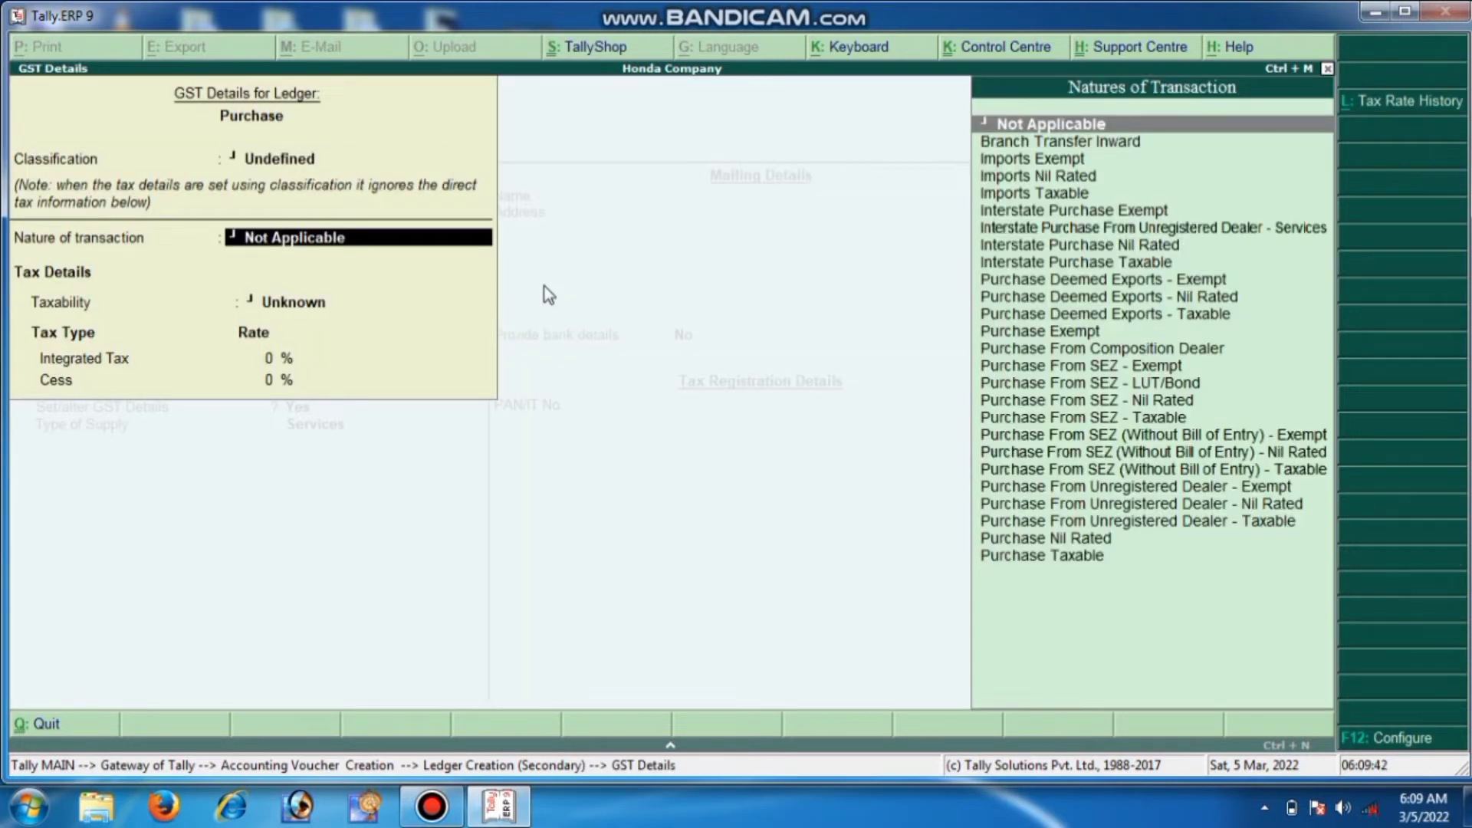
pyautogui.press('Down')
pyautogui.press('Down')
pyautogui.press('Down')
pyautogui.press('Down')
pyautogui.press('Down')
pyautogui.press('Down')
pyautogui.press('Down')
pyautogui.press('Down')
pyautogui.press('Down')
pyautogui.press('Down')
pyautogui.press('Down')
pyautogui.press('Down')
pyautogui.press('Down')
pyautogui.press('Down')
pyautogui.press('Down')
pyautogui.press('Down')
pyautogui.press('Down')
pyautogui.press('Down')
pyautogui.press('Down')
pyautogui.press('Down')
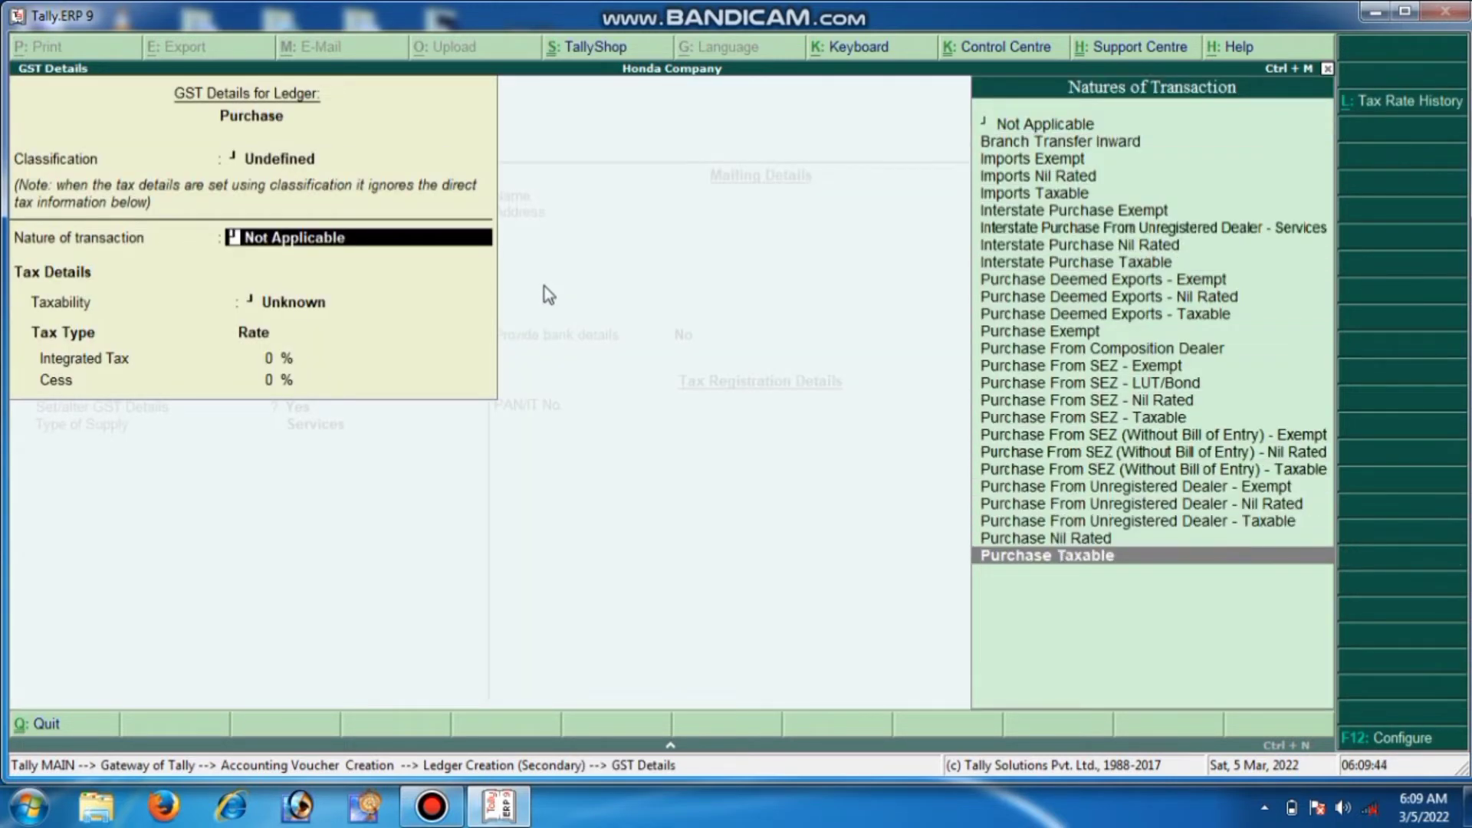
pyautogui.press('Return')
pyautogui.write('2.5')
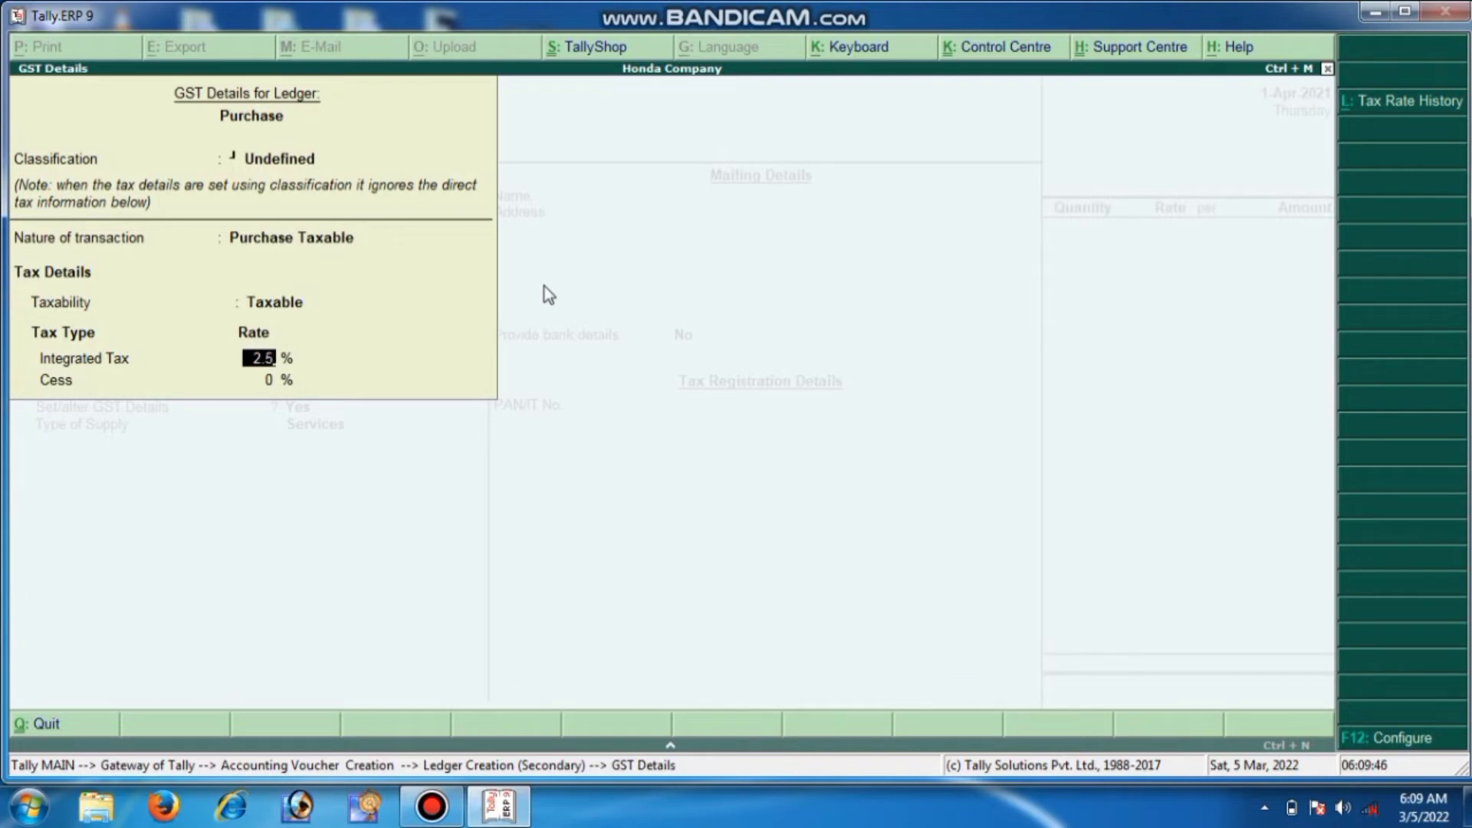
pyautogui.press('Return')
pyautogui.press('Return')
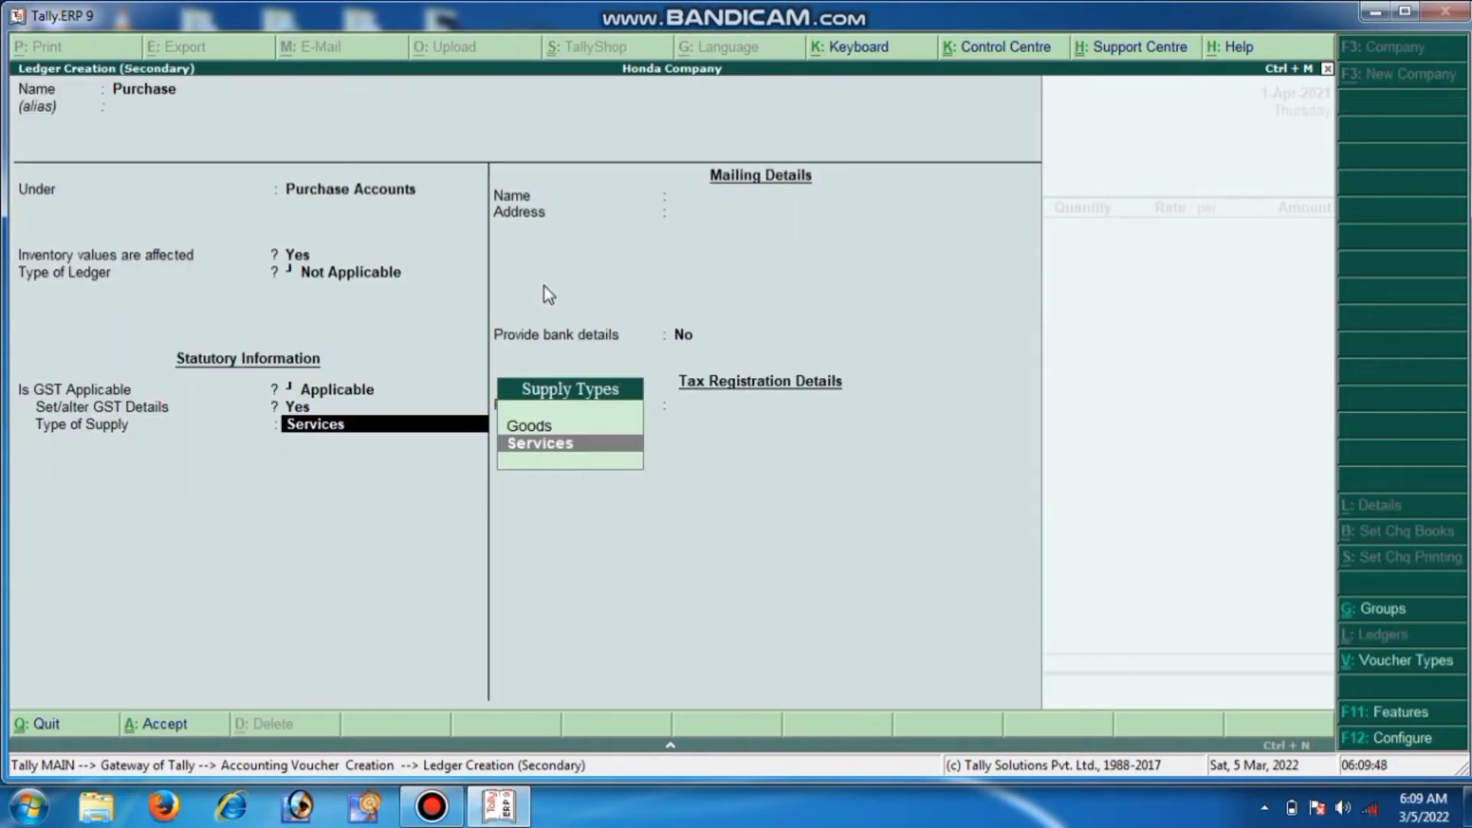
pyautogui.press('Up')
pyautogui.press('Return')
pyautogui.press('Return')
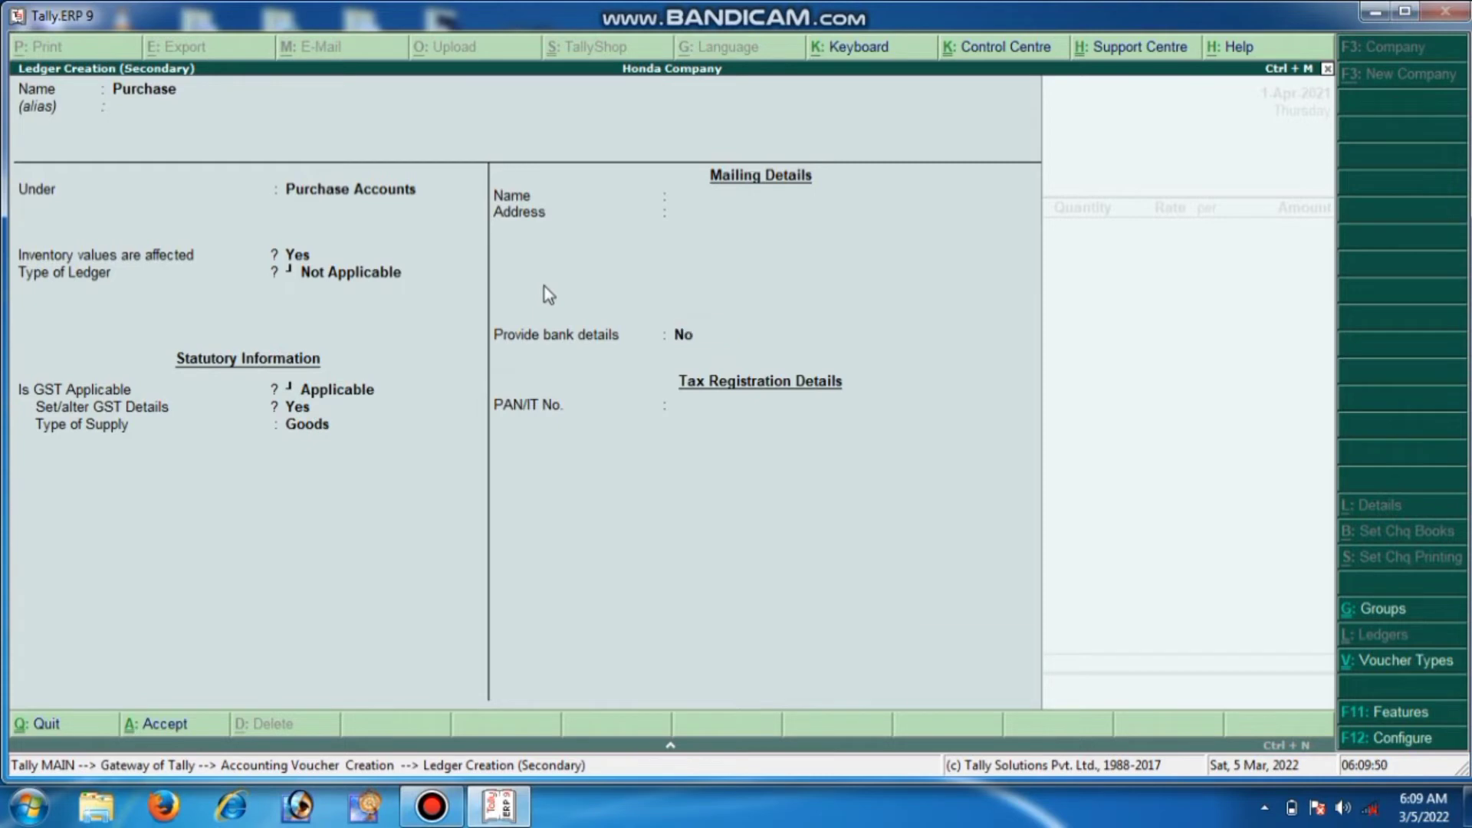
pyautogui.press('Return')
pyautogui.press('Return')
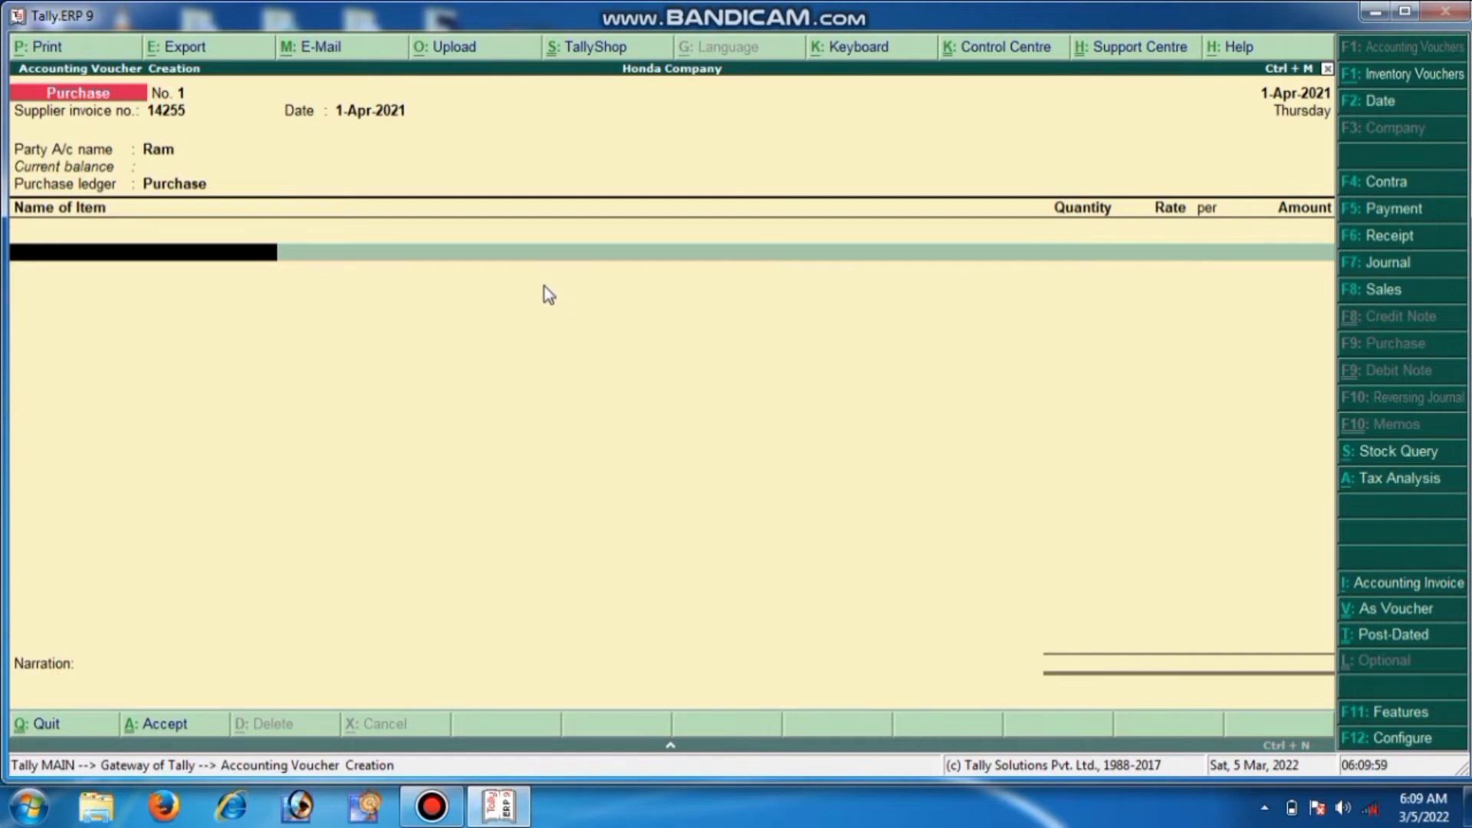
# Create stock item Butter Milk under Primary and begin a new unit for it
pyautogui.hotkey('alt', 'c')
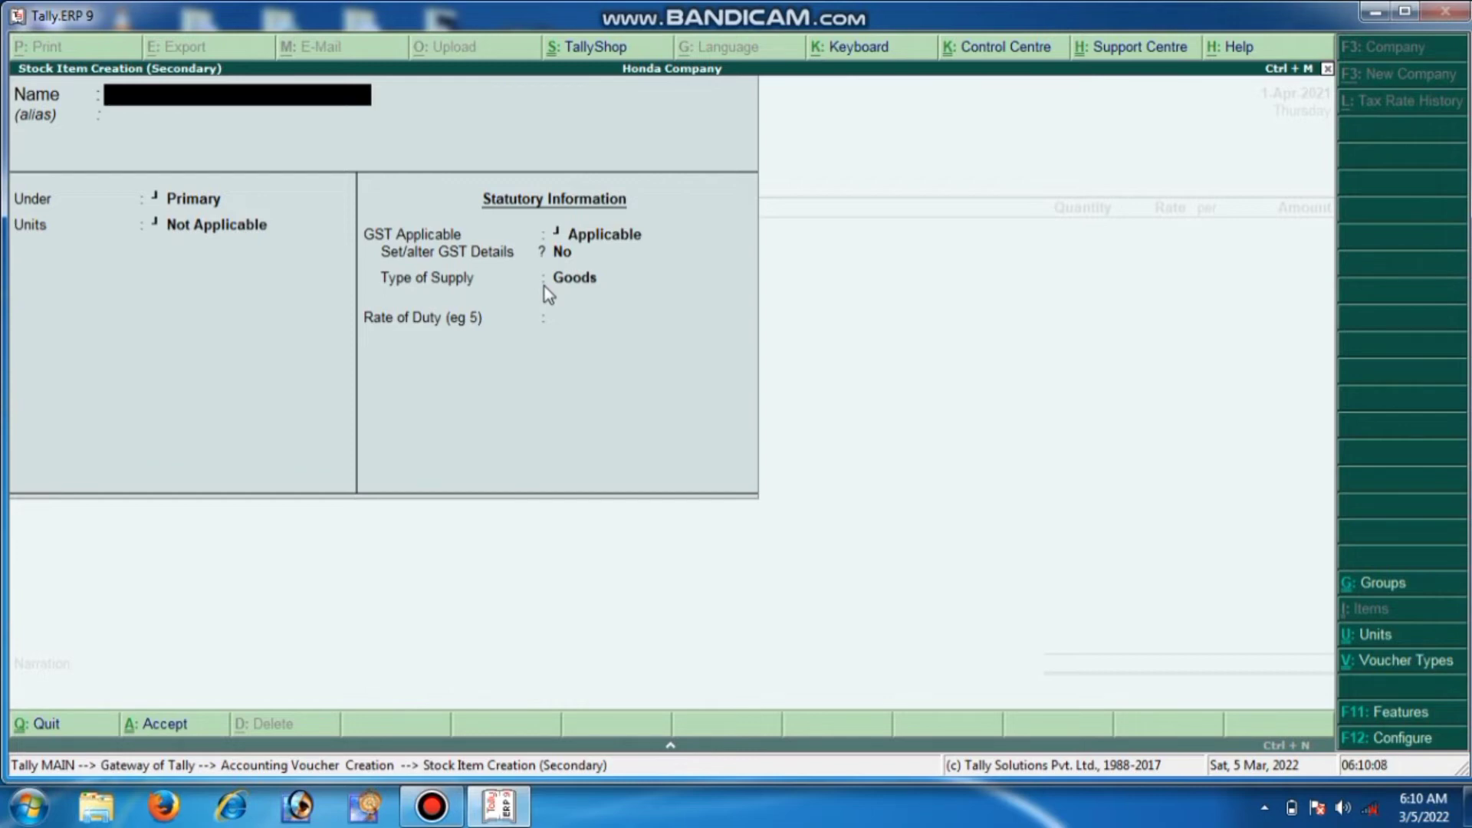
pyautogui.write('Butter Mil')
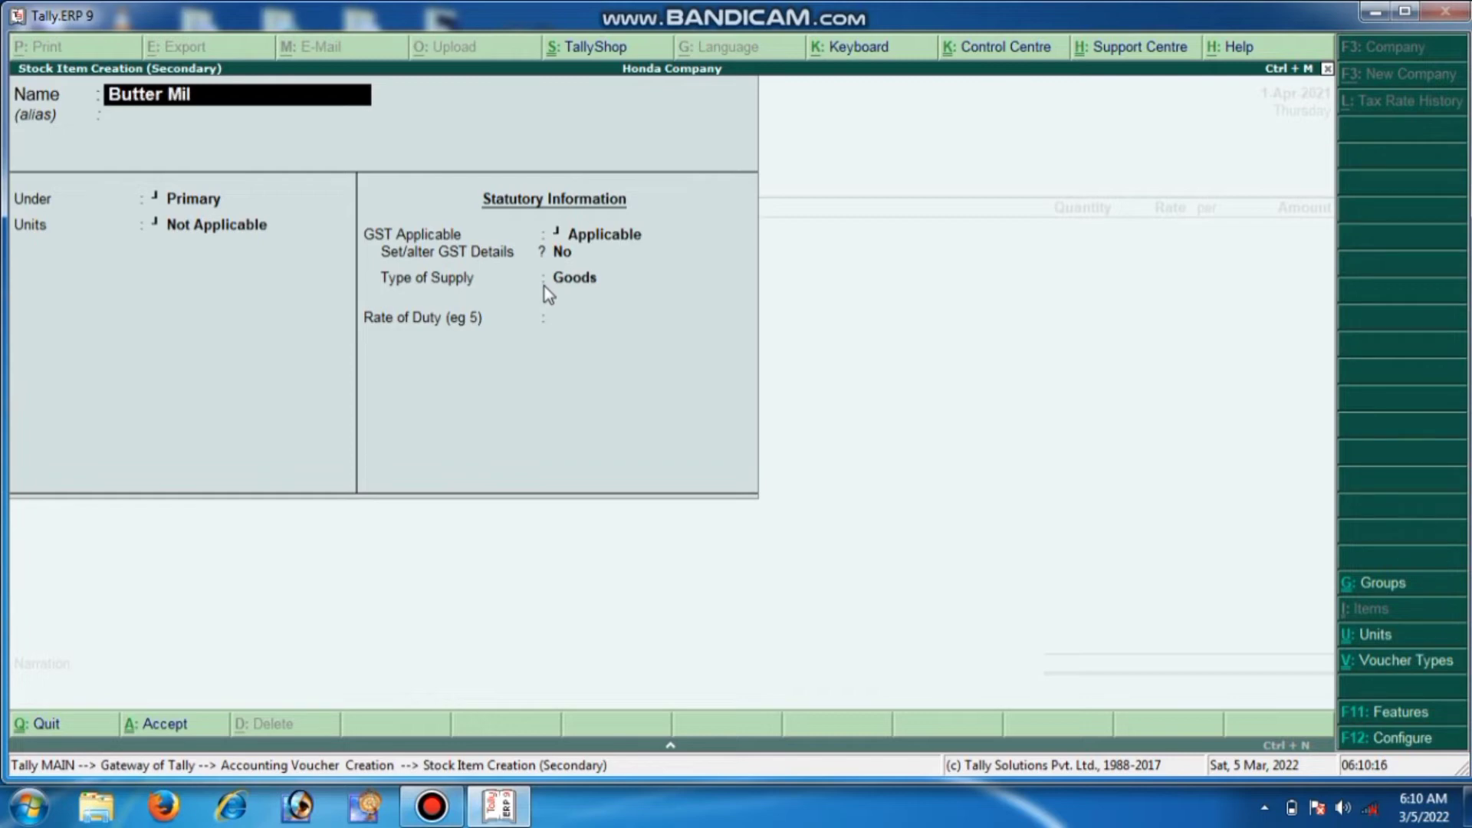
pyautogui.write('k')
pyautogui.press('Return')
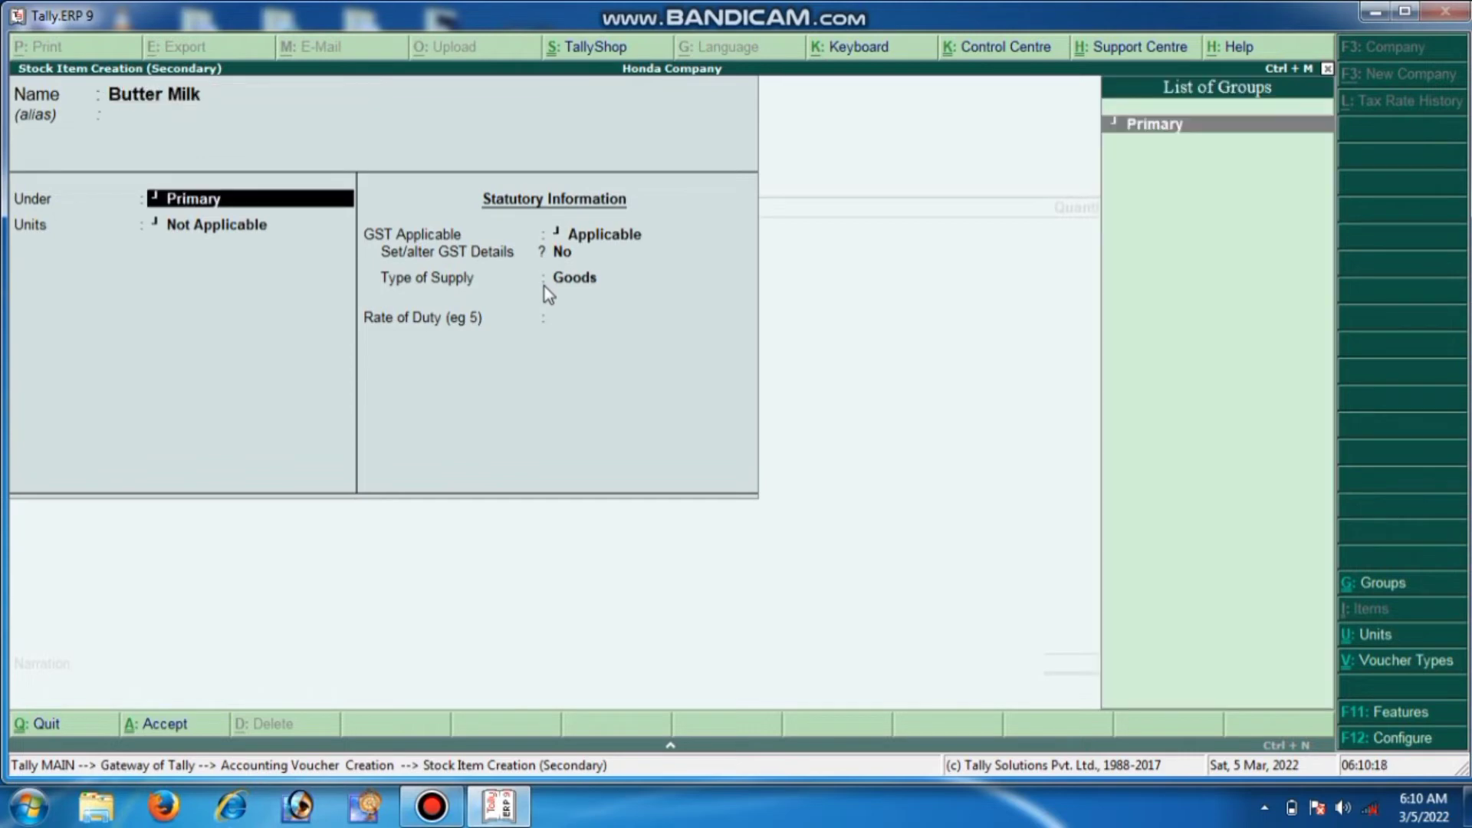
pyautogui.press('Return')
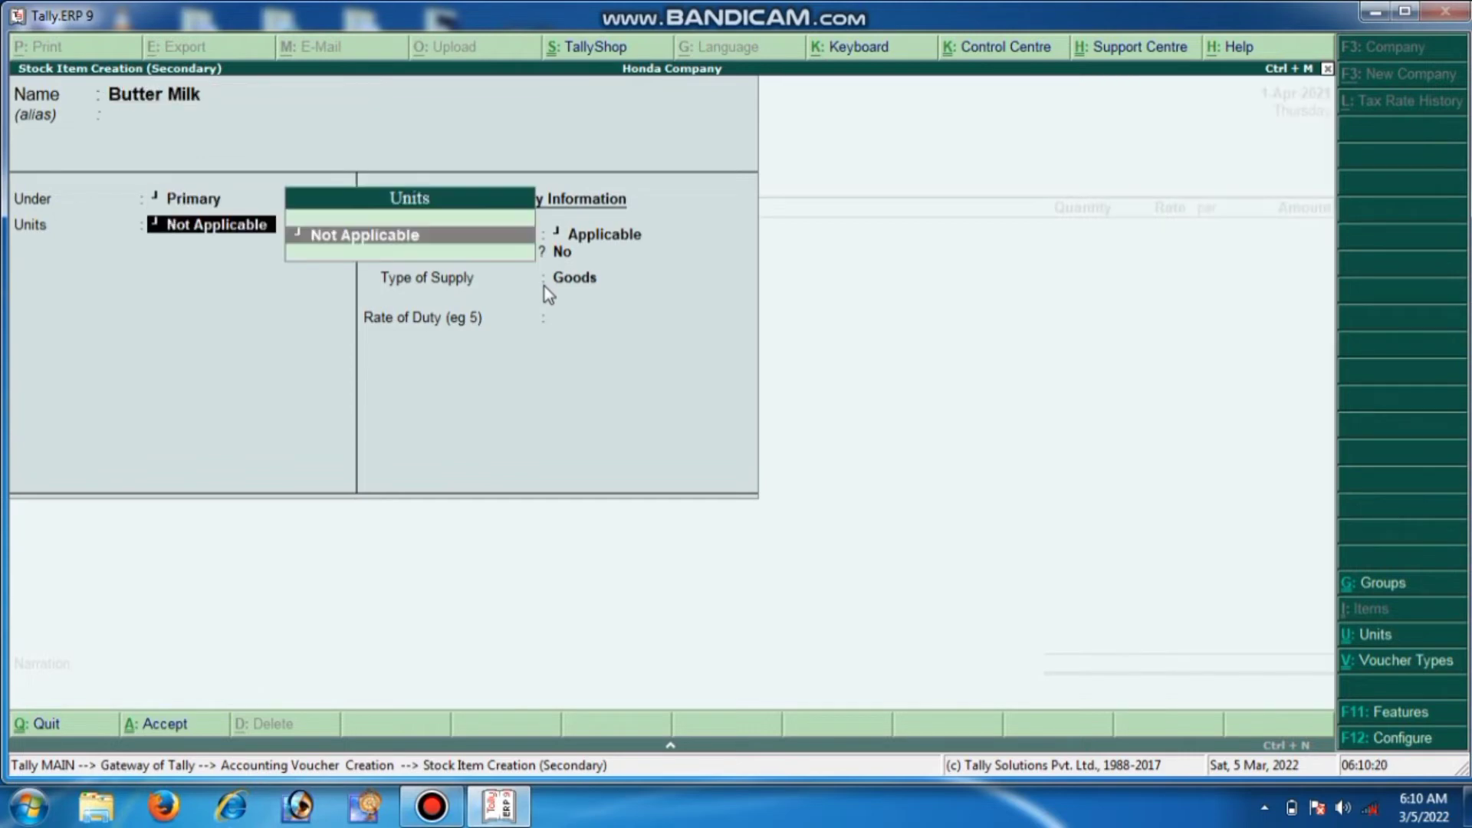
pyautogui.hotkey('alt', 'c')
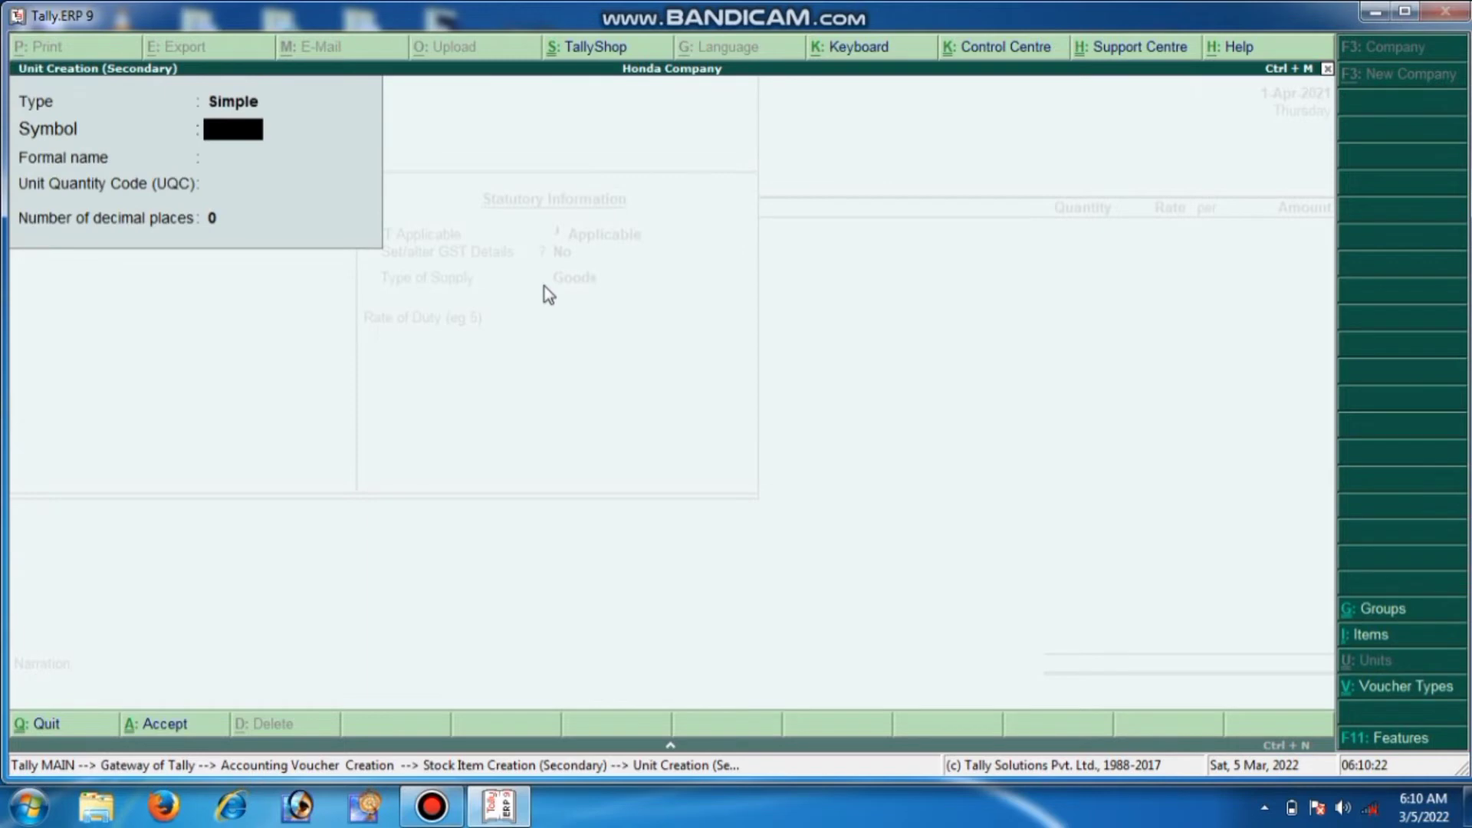
# Create the PCS unit of measure for Butter Milk
pyautogui.write('PCS')
pyautogui.press('Return')
pyautogui.press('Return')
pyautogui.press('Return')
pyautogui.press('Return')
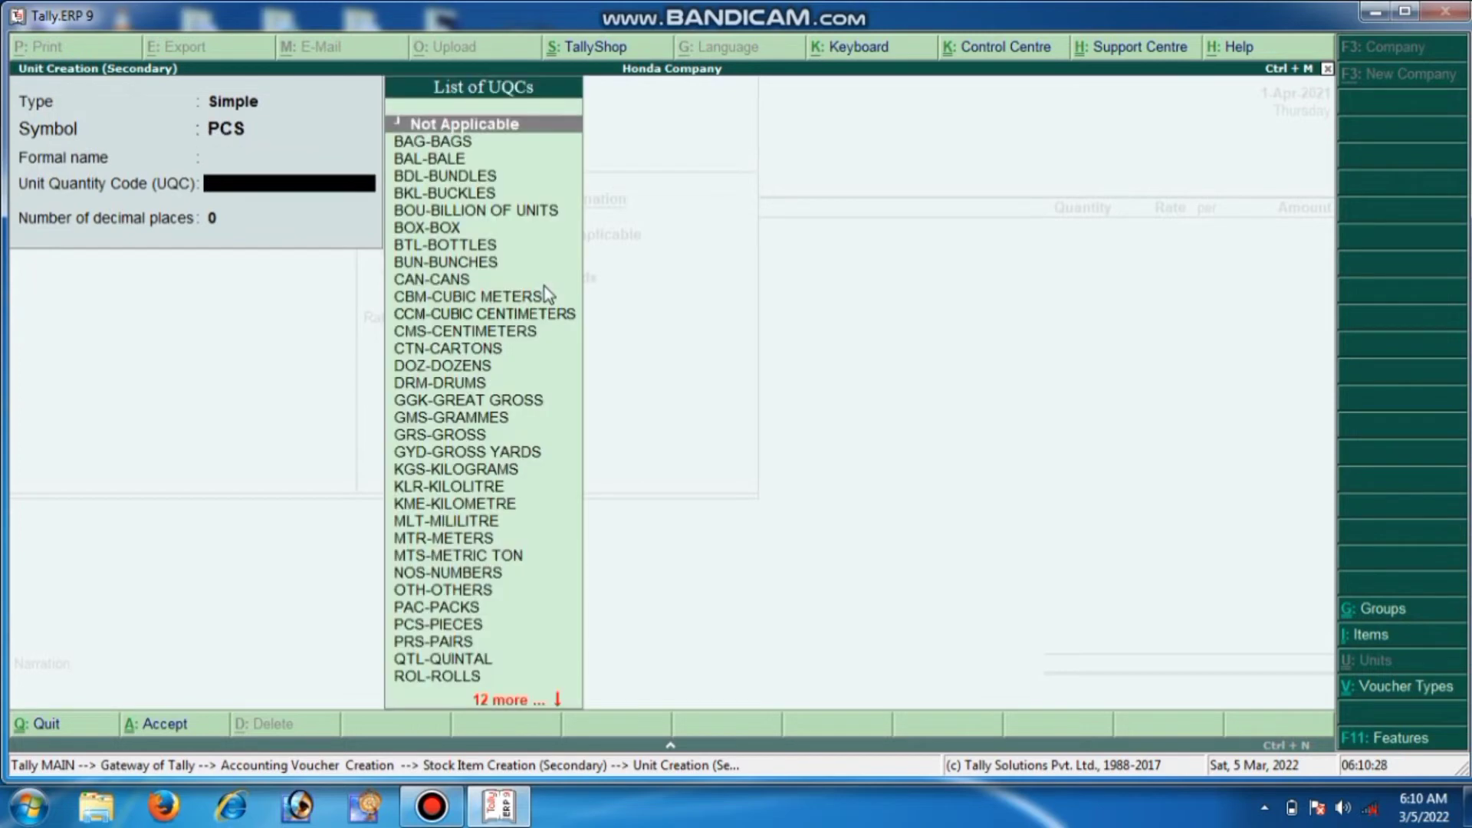
pyautogui.press('Return')
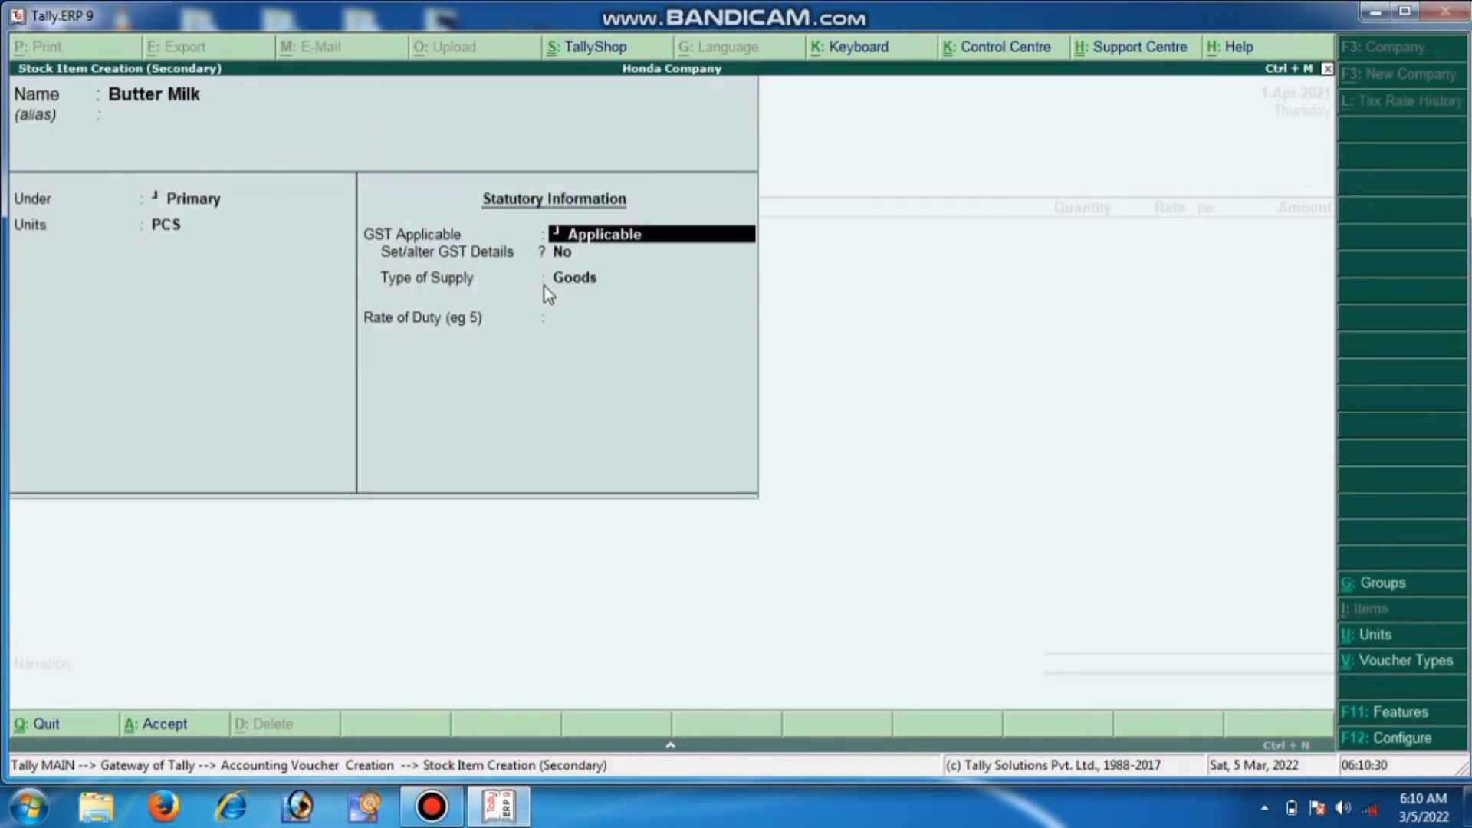
pyautogui.press('Return')
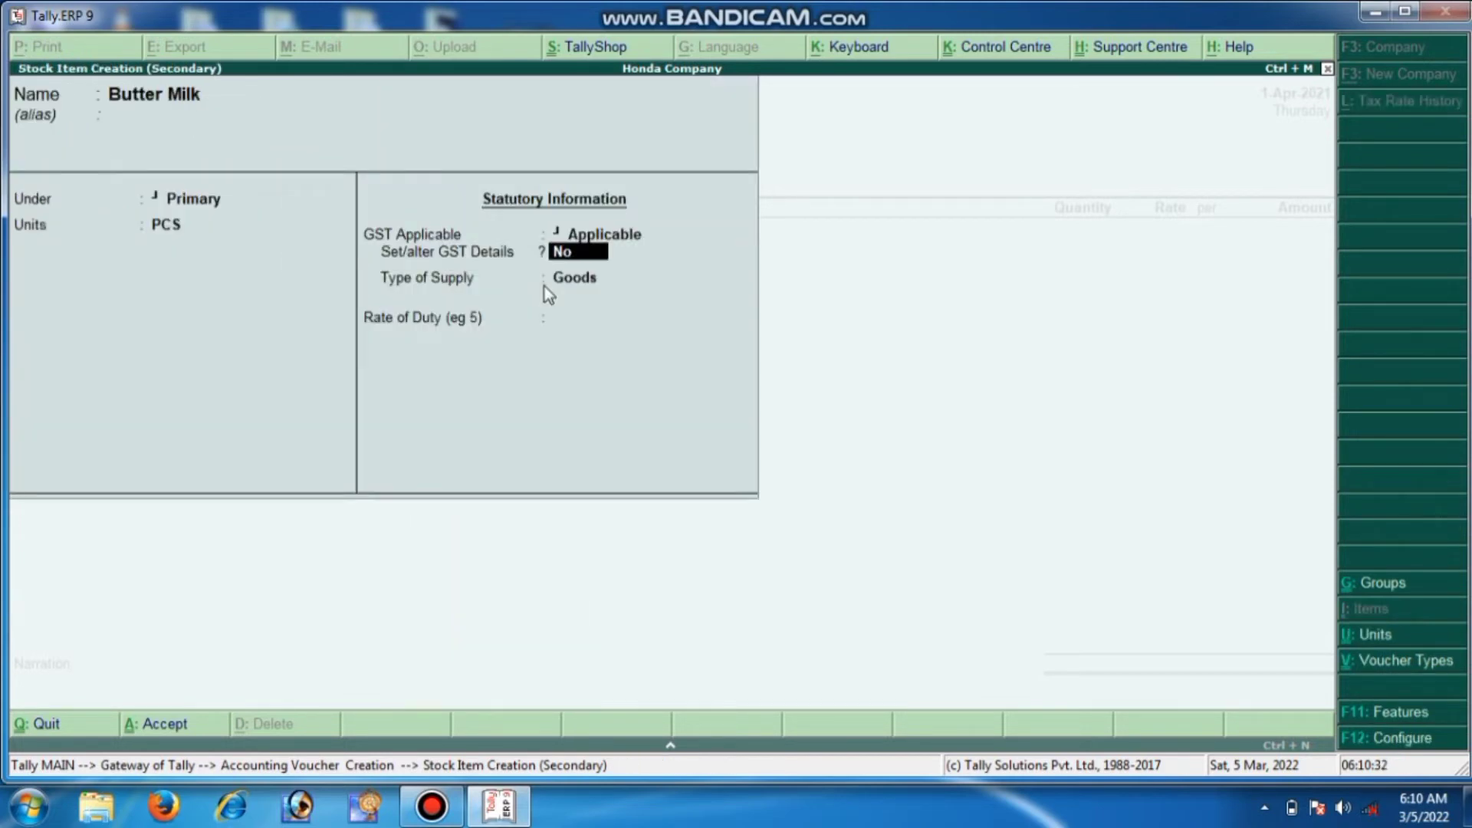
# Set Butter Milk's GST as Taxable on value, 2.5% integrated tax, 2% cess, Goods
pyautogui.press('BackSpace')
pyautogui.write('yes')
pyautogui.press('Return')
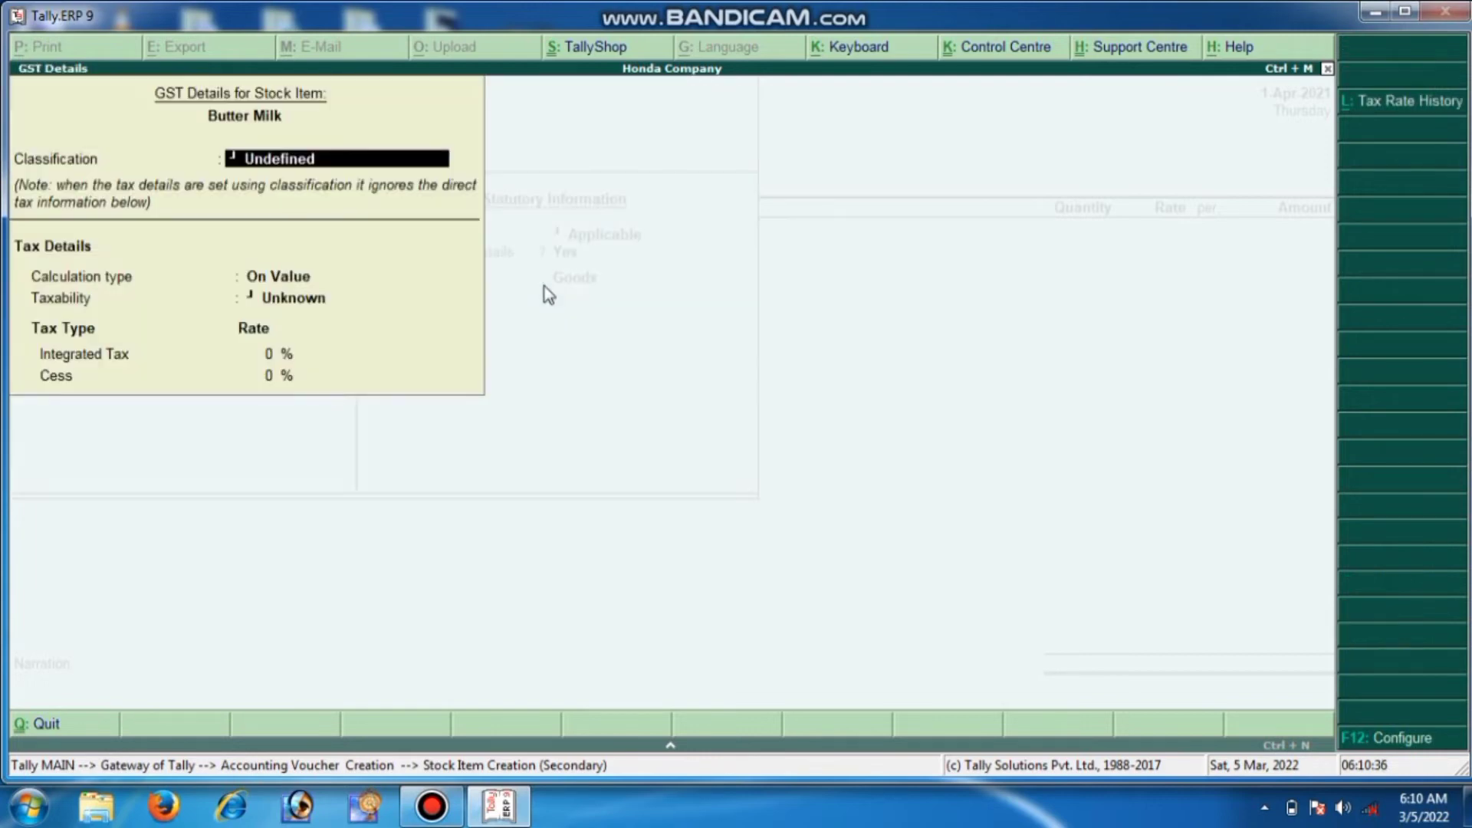
pyautogui.press('Return')
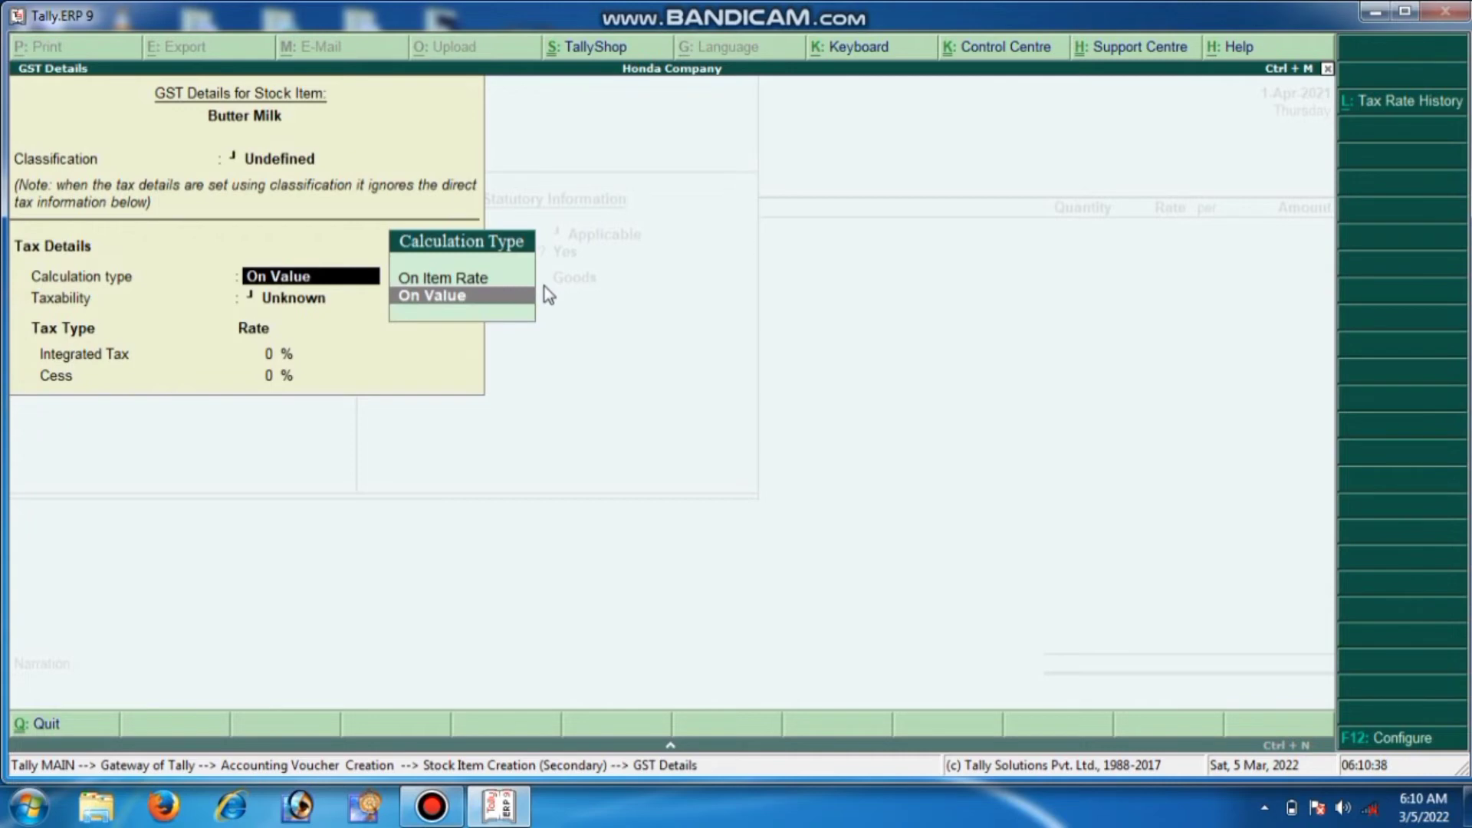
pyautogui.press('Return')
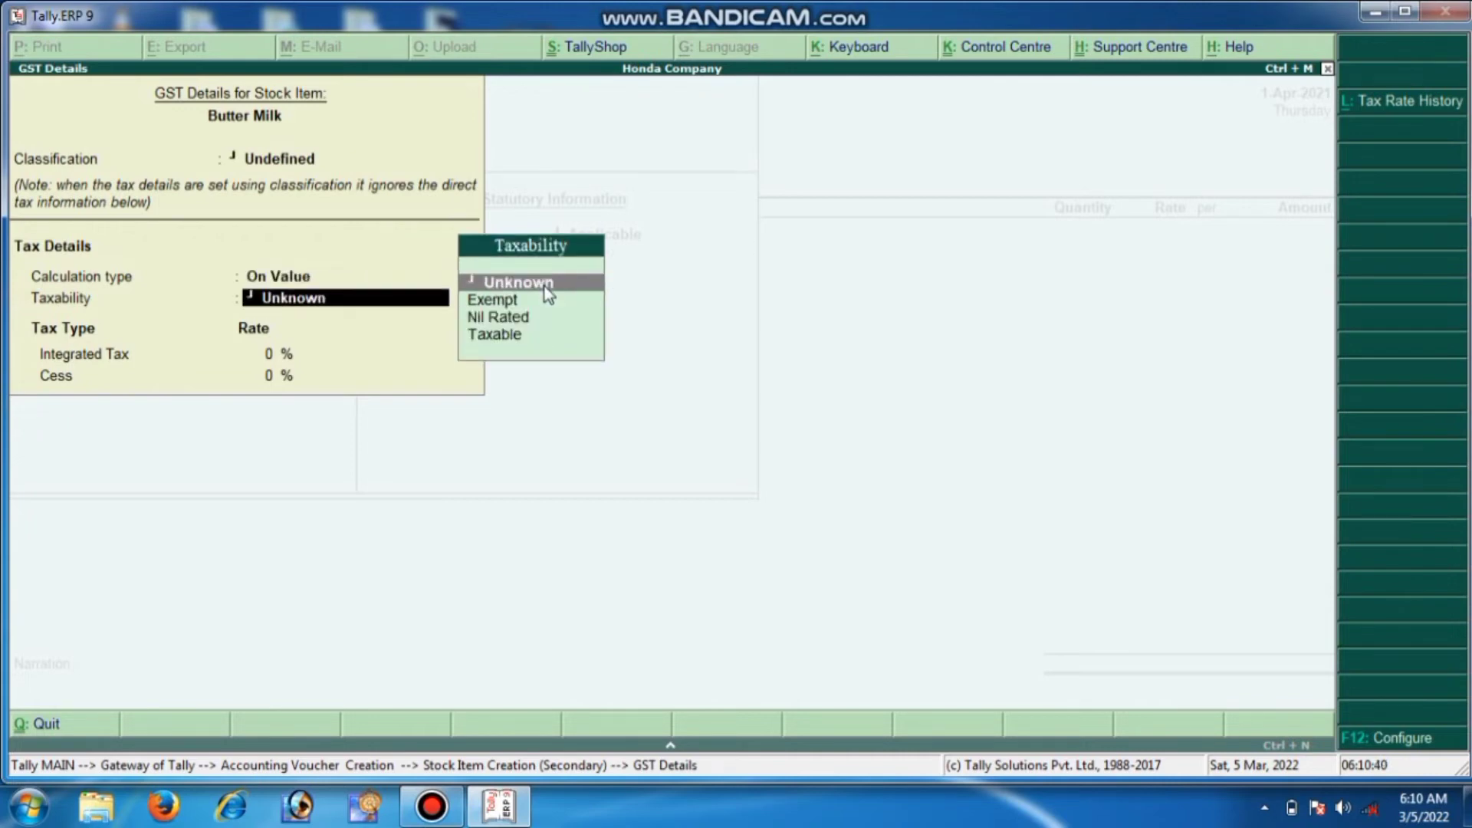
pyautogui.press('Down')
pyautogui.press('Down')
pyautogui.press('Down')
pyautogui.press('Return')
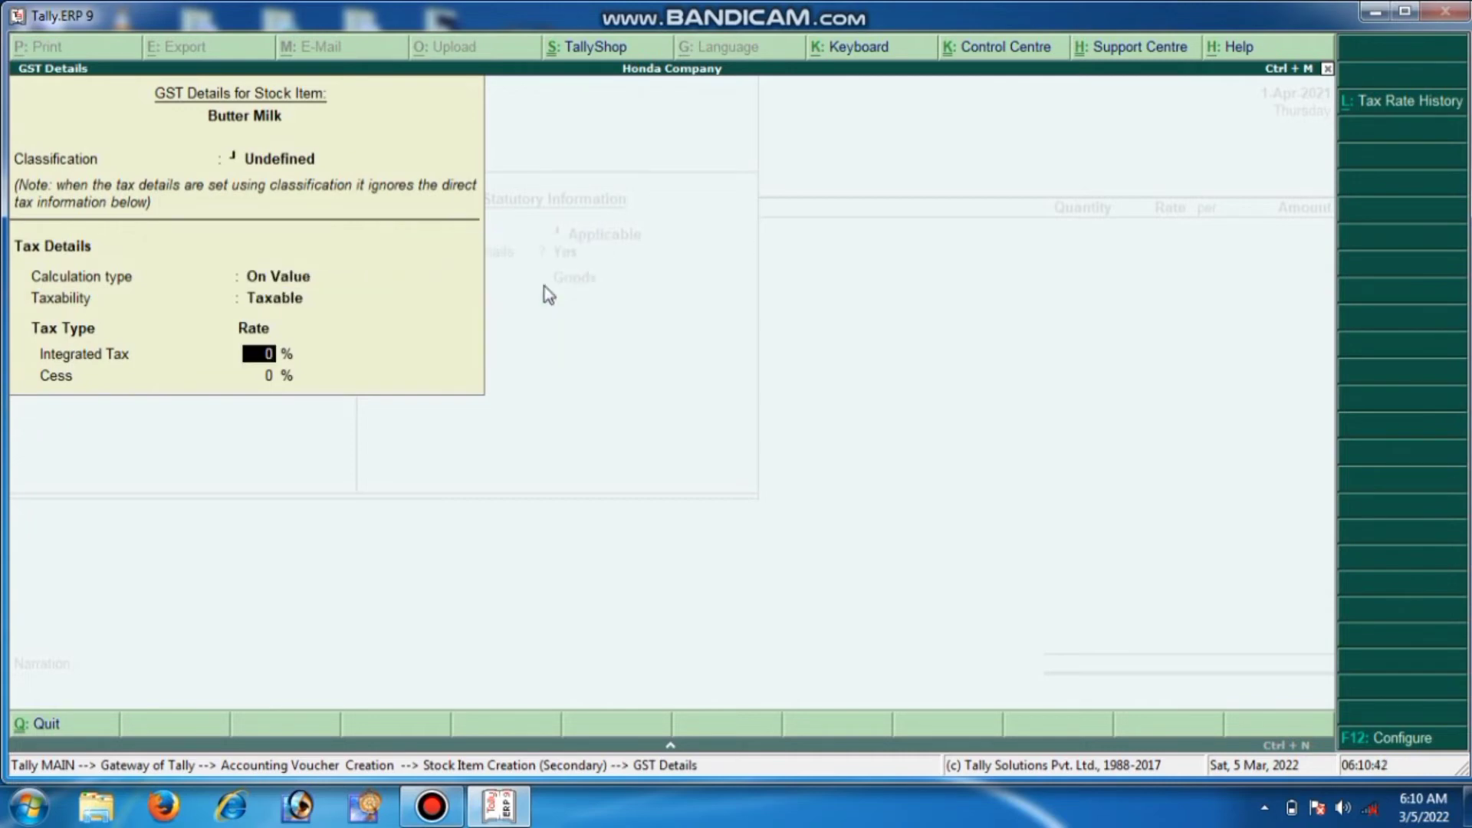
pyautogui.write('2.5')
pyautogui.press('Return')
pyautogui.write('2')
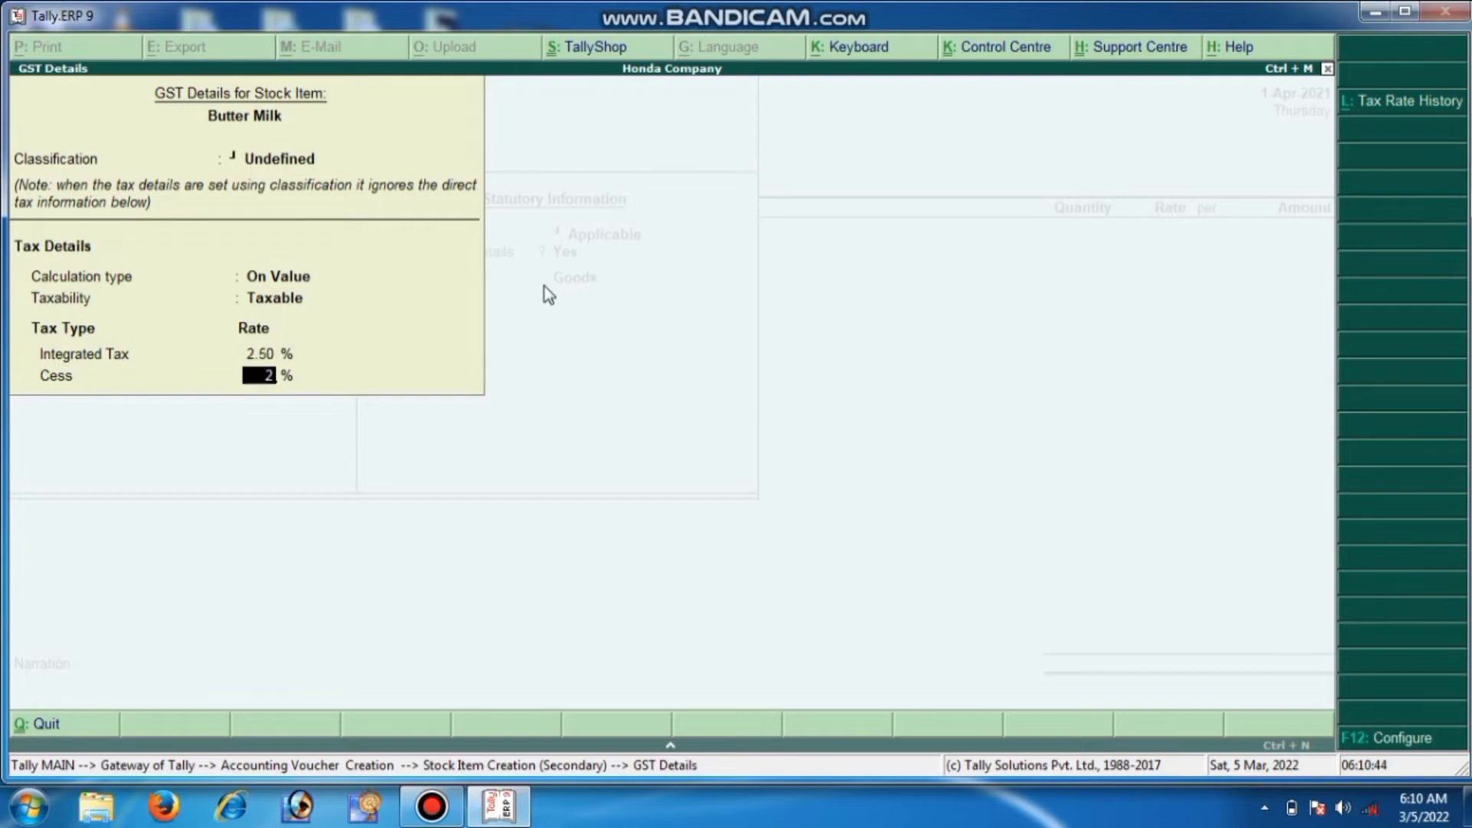
pyautogui.press('Return')
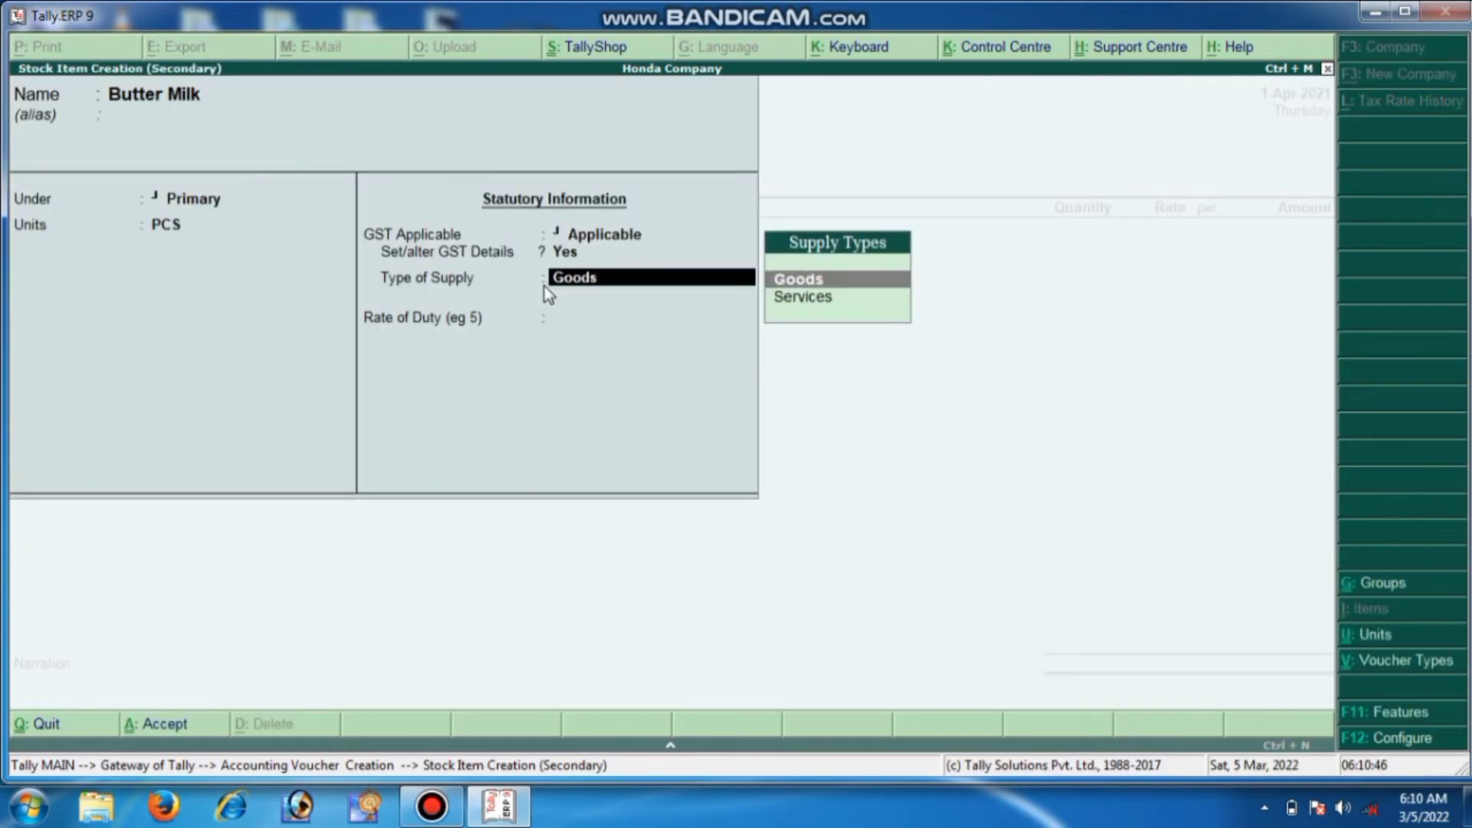
pyautogui.press('Return')
# Accept Butter Milk and enter it as 100 PCS at 50.00, totalling 5,000.00
pyautogui.press('Return')
pyautogui.press('Return')
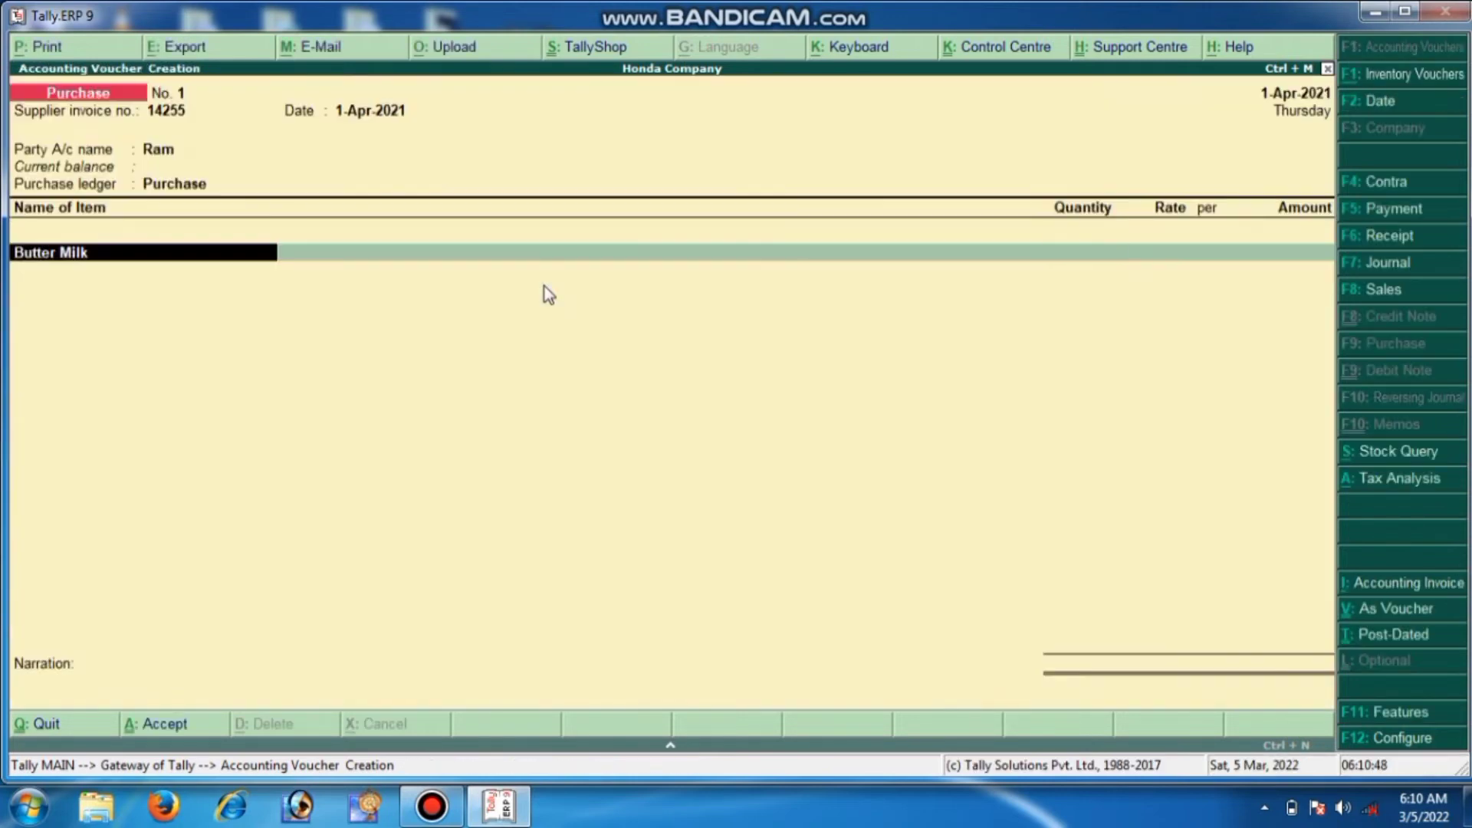
pyautogui.press('Return')
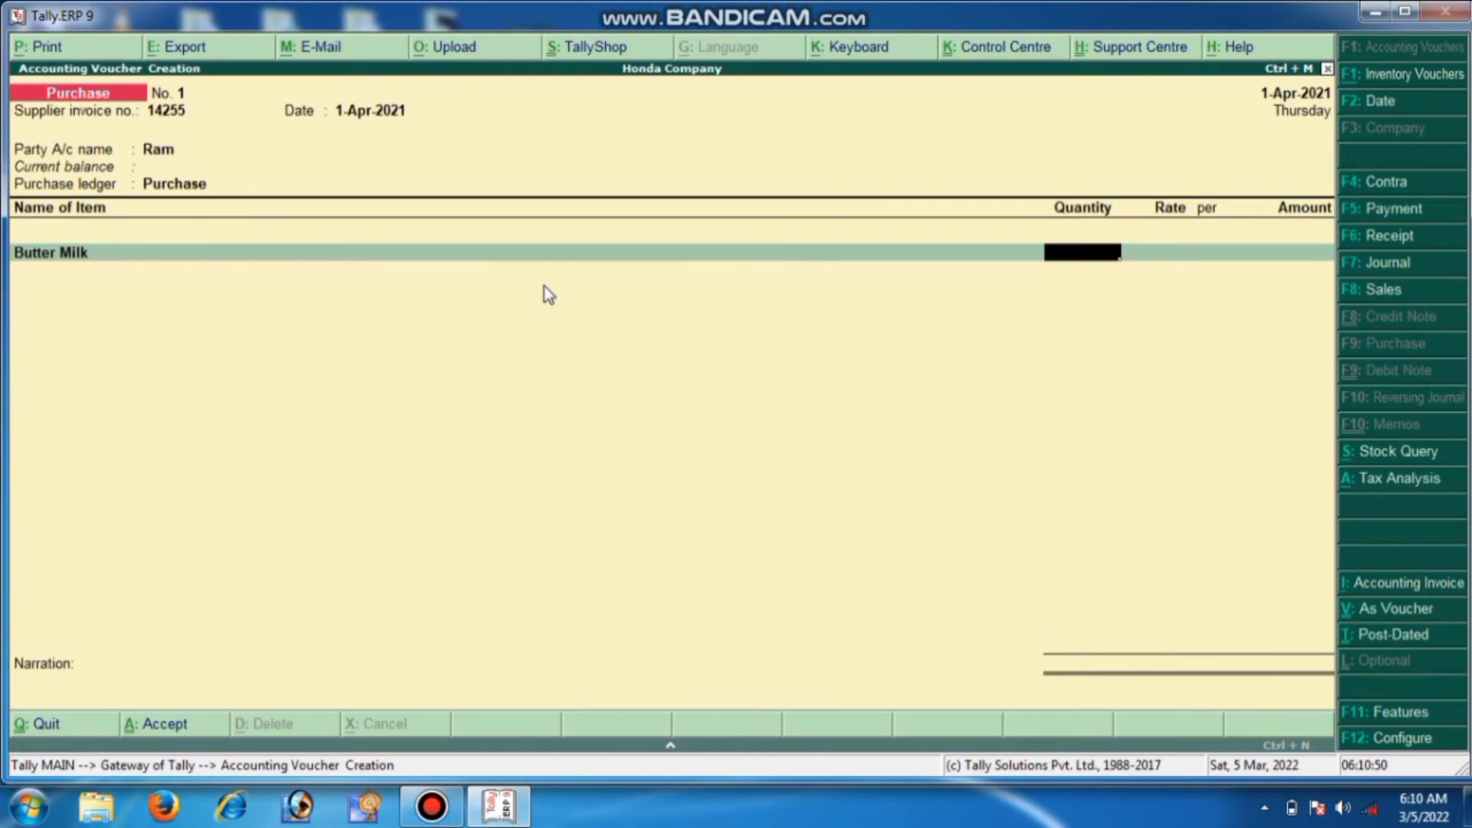
pyautogui.write('100')
pyautogui.press('Return')
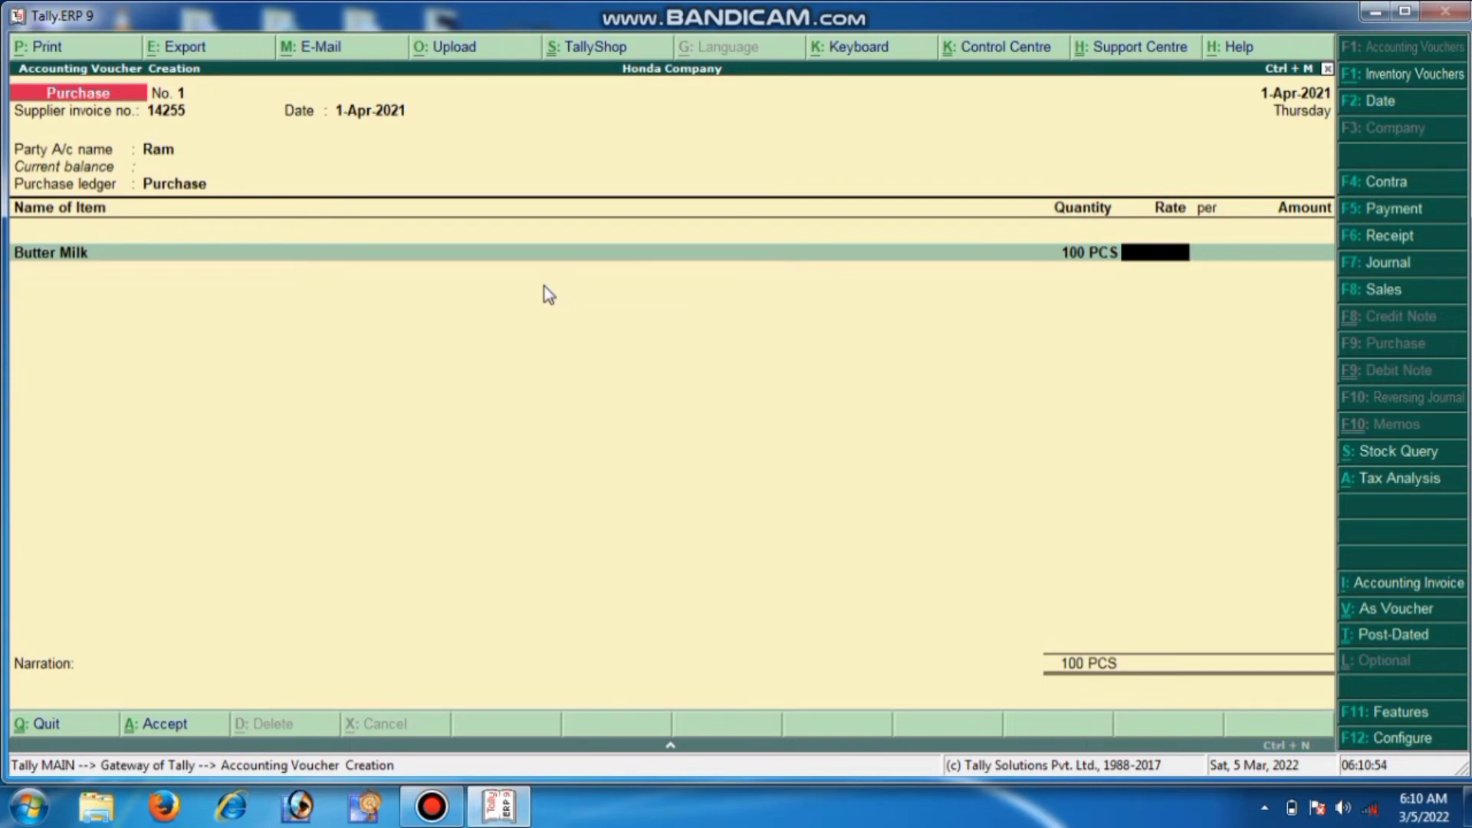
pyautogui.write('50')
pyautogui.press('Return')
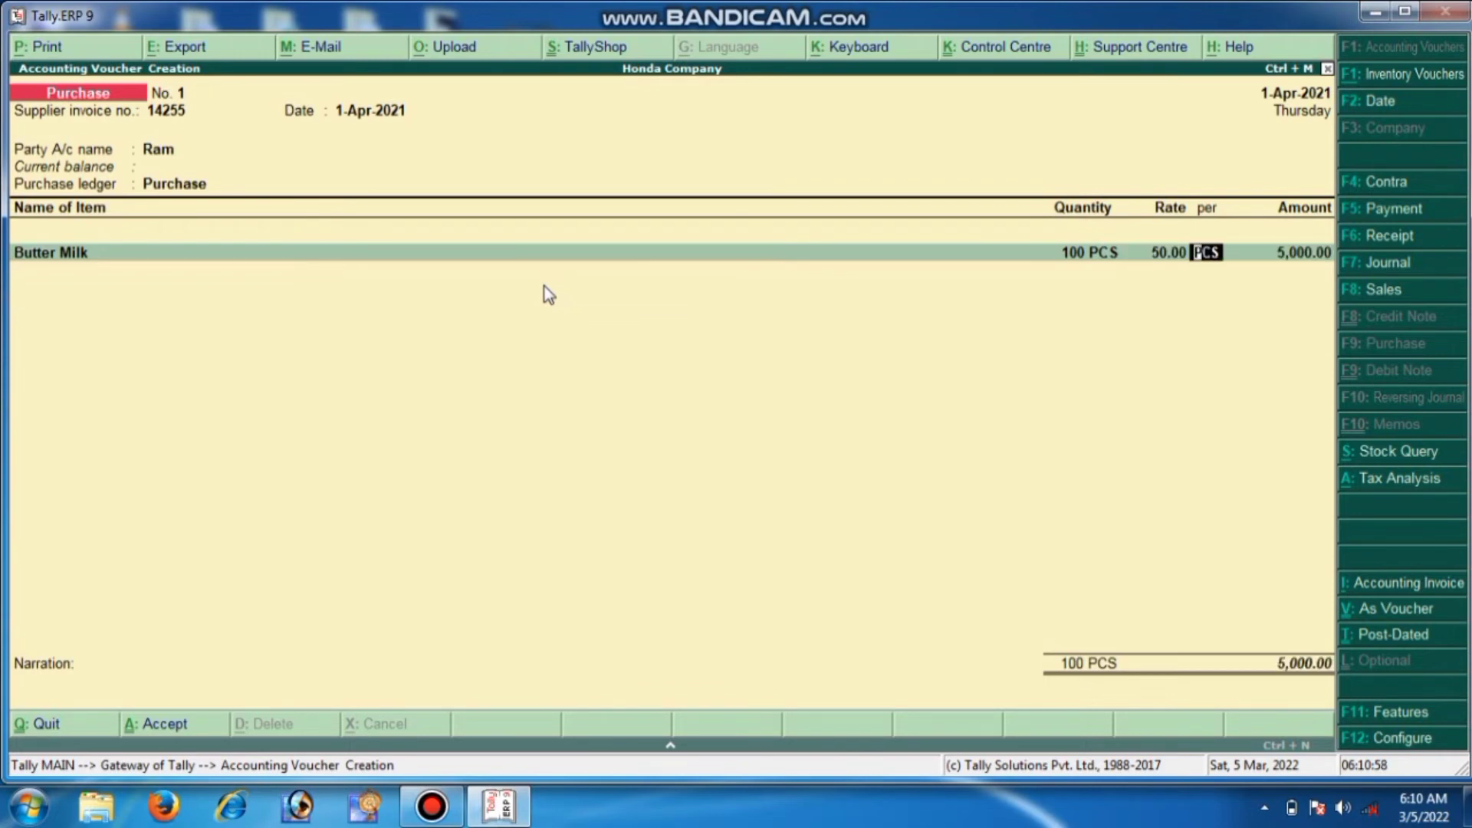
pyautogui.press('Return')
pyautogui.press('Return')
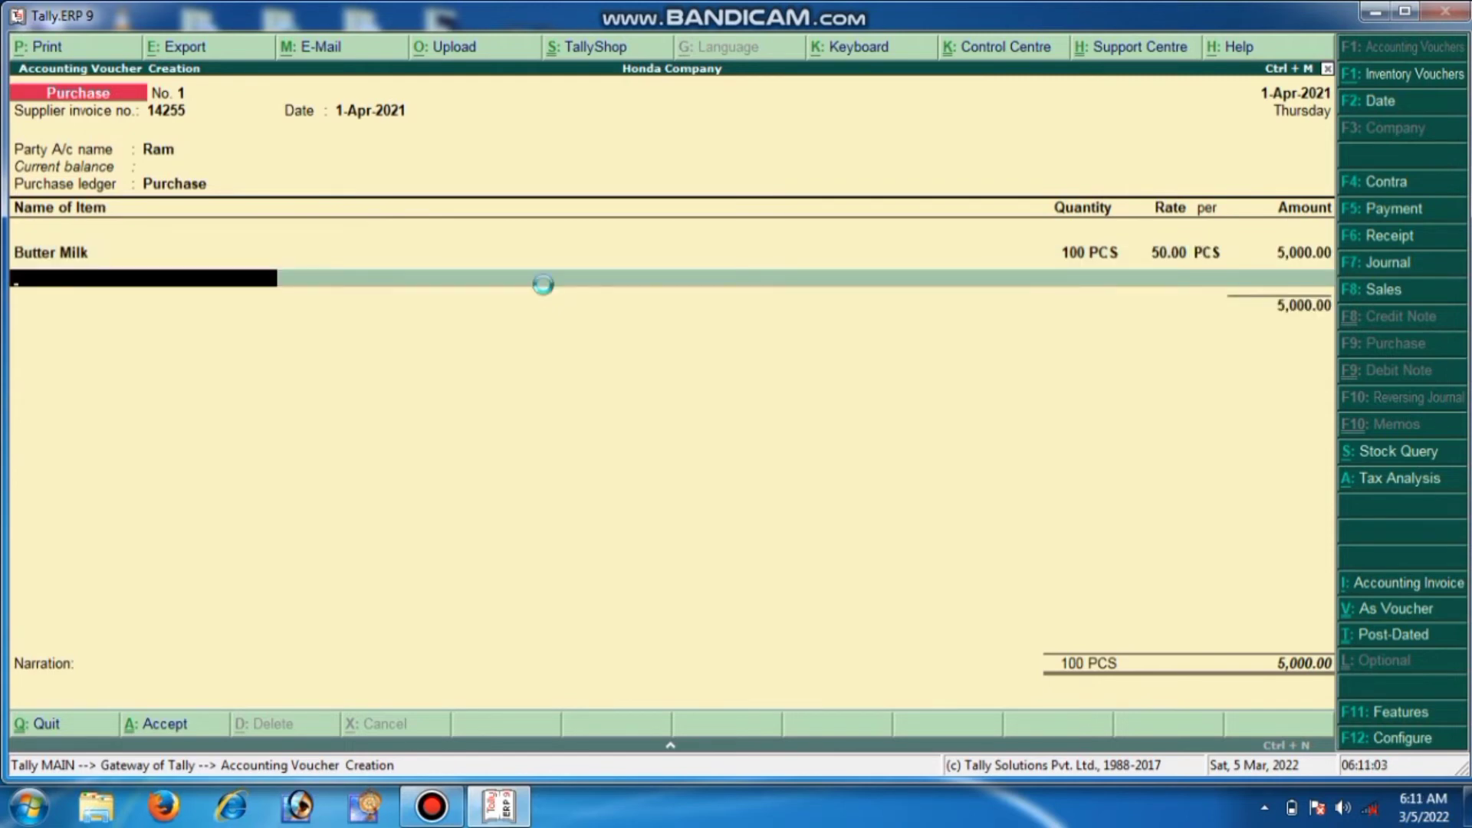
pyautogui.hotkey('alt', 'c')
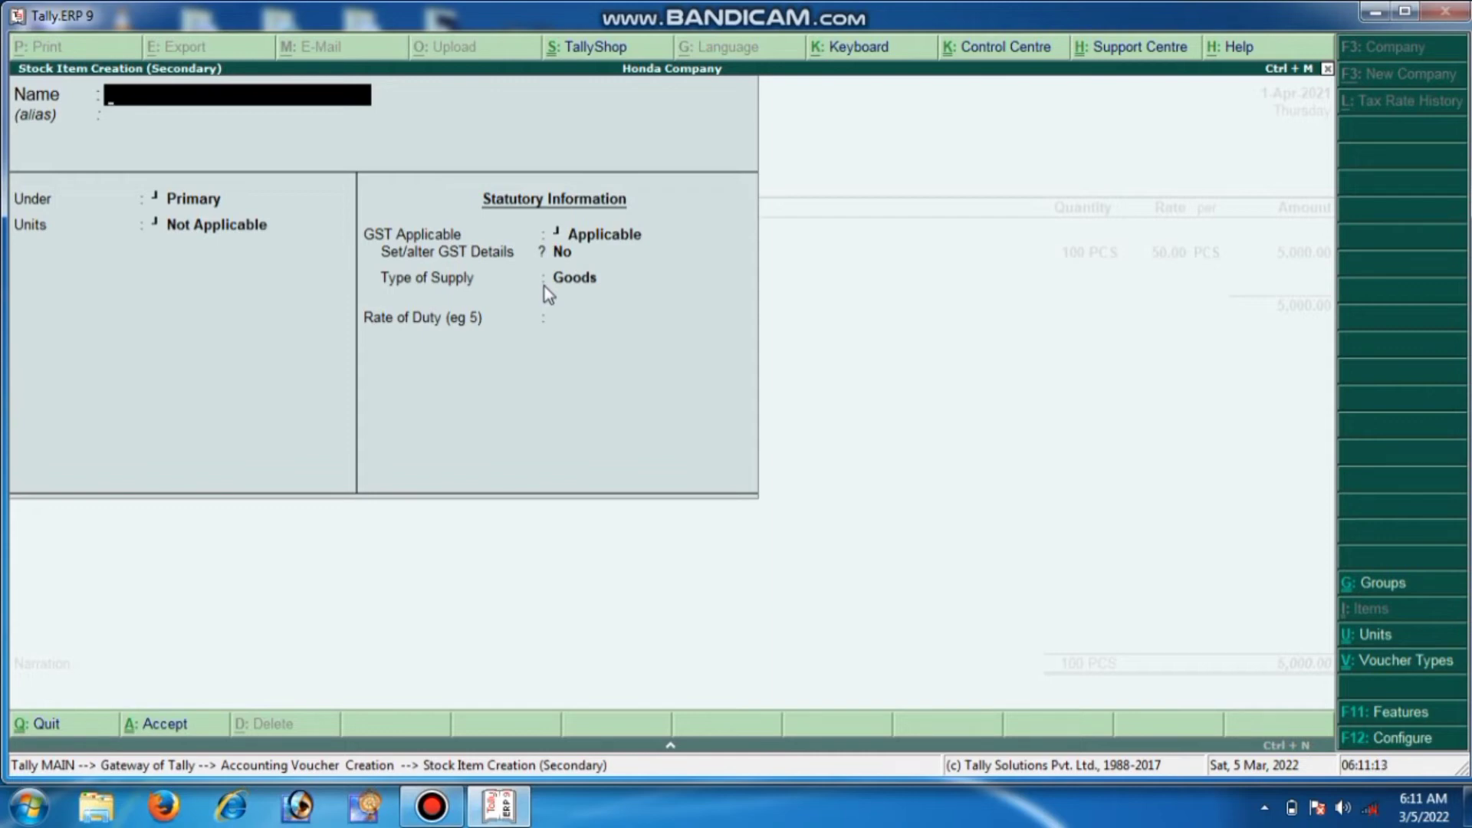
# Create a new stock item named Power with PCS as its unit
pyautogui.write('Power')
pyautogui.press('Return')
pyautogui.press('Return')
pyautogui.press('Return')
pyautogui.press('Down')
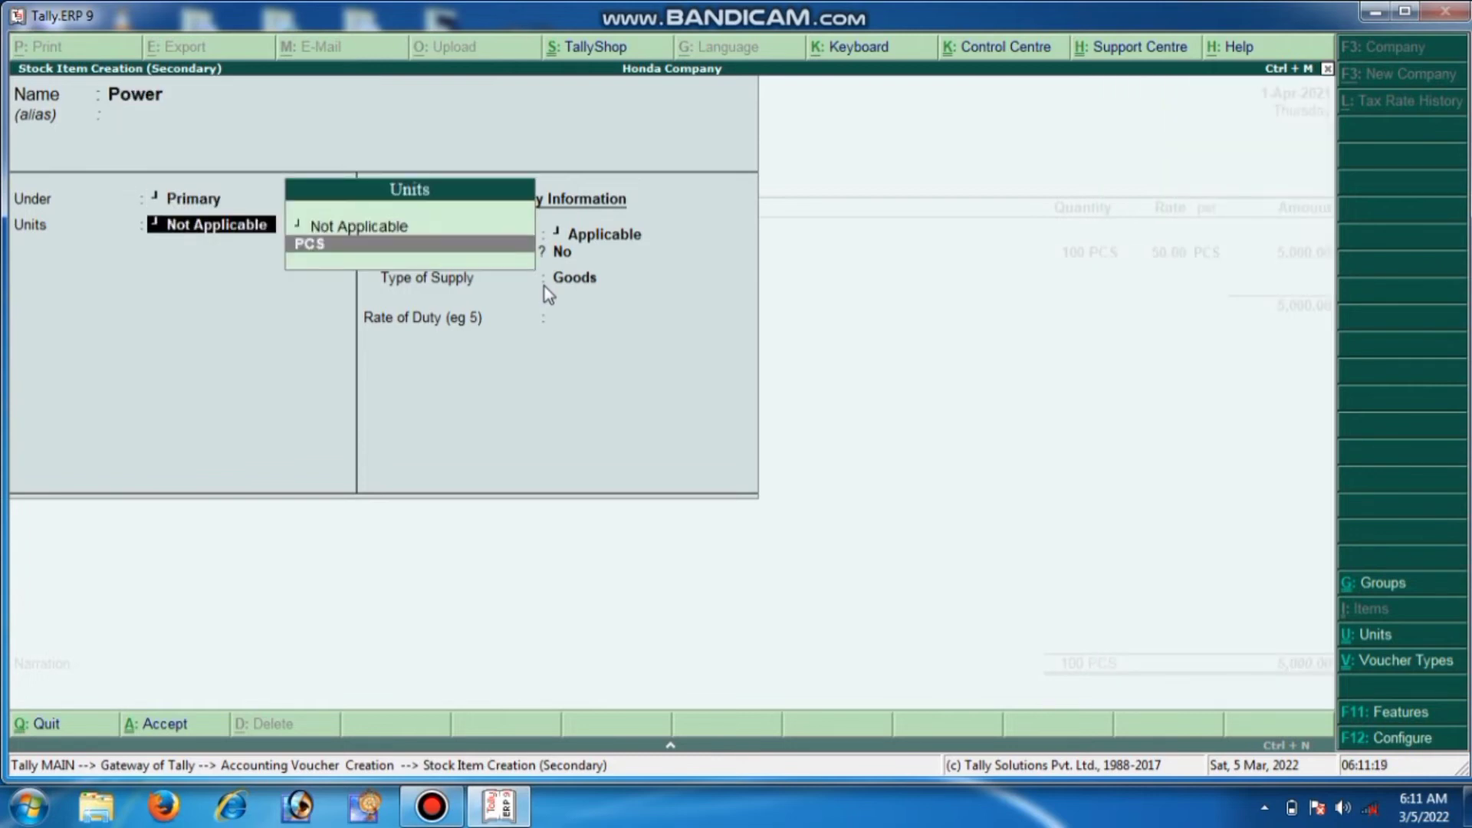
pyautogui.press('Return')
# Give Power taxable GST details at a 2.5% rate and accept the item
pyautogui.press('Return')
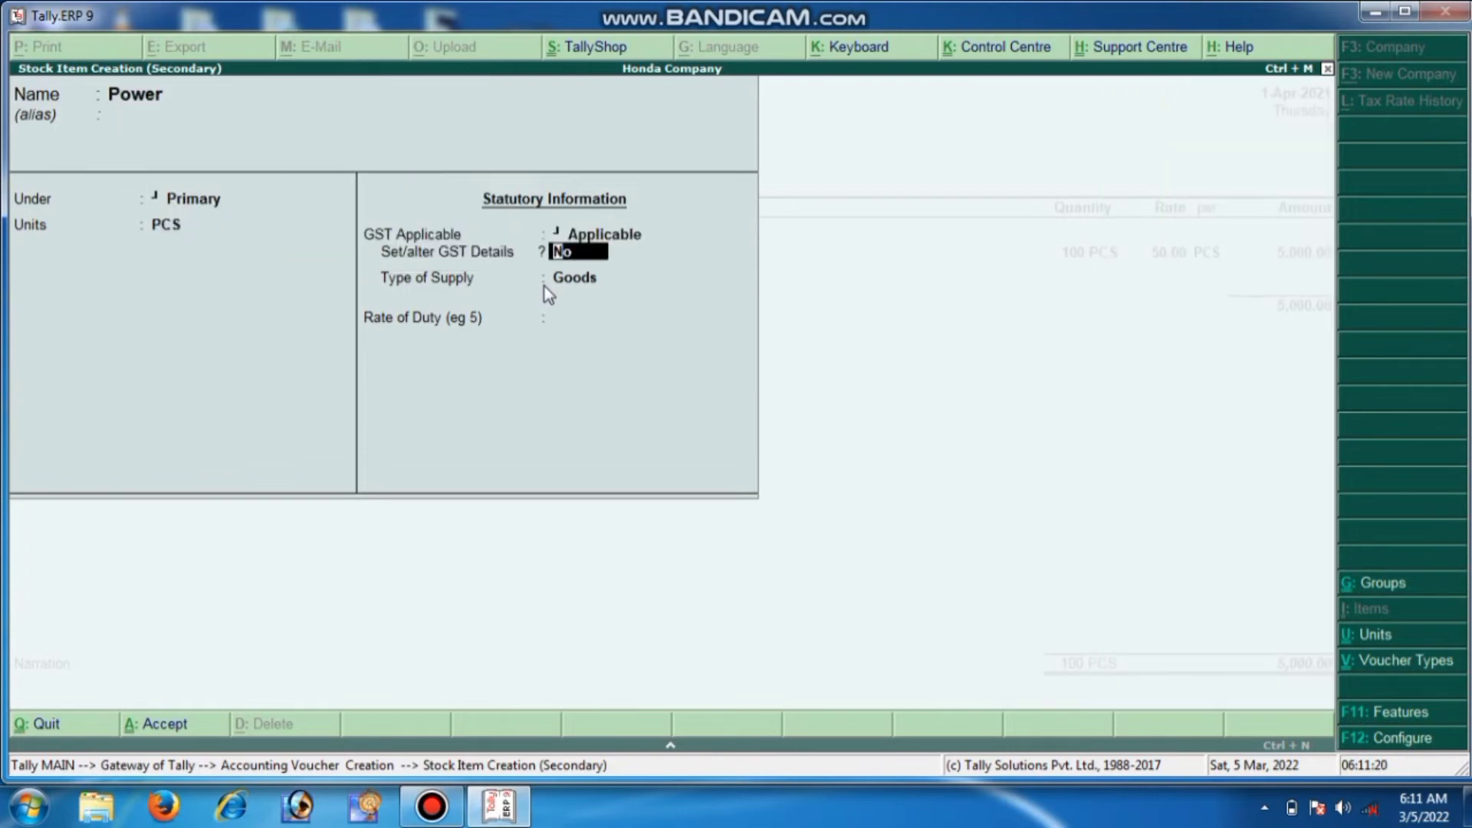
pyautogui.write('y')
pyautogui.press('Return')
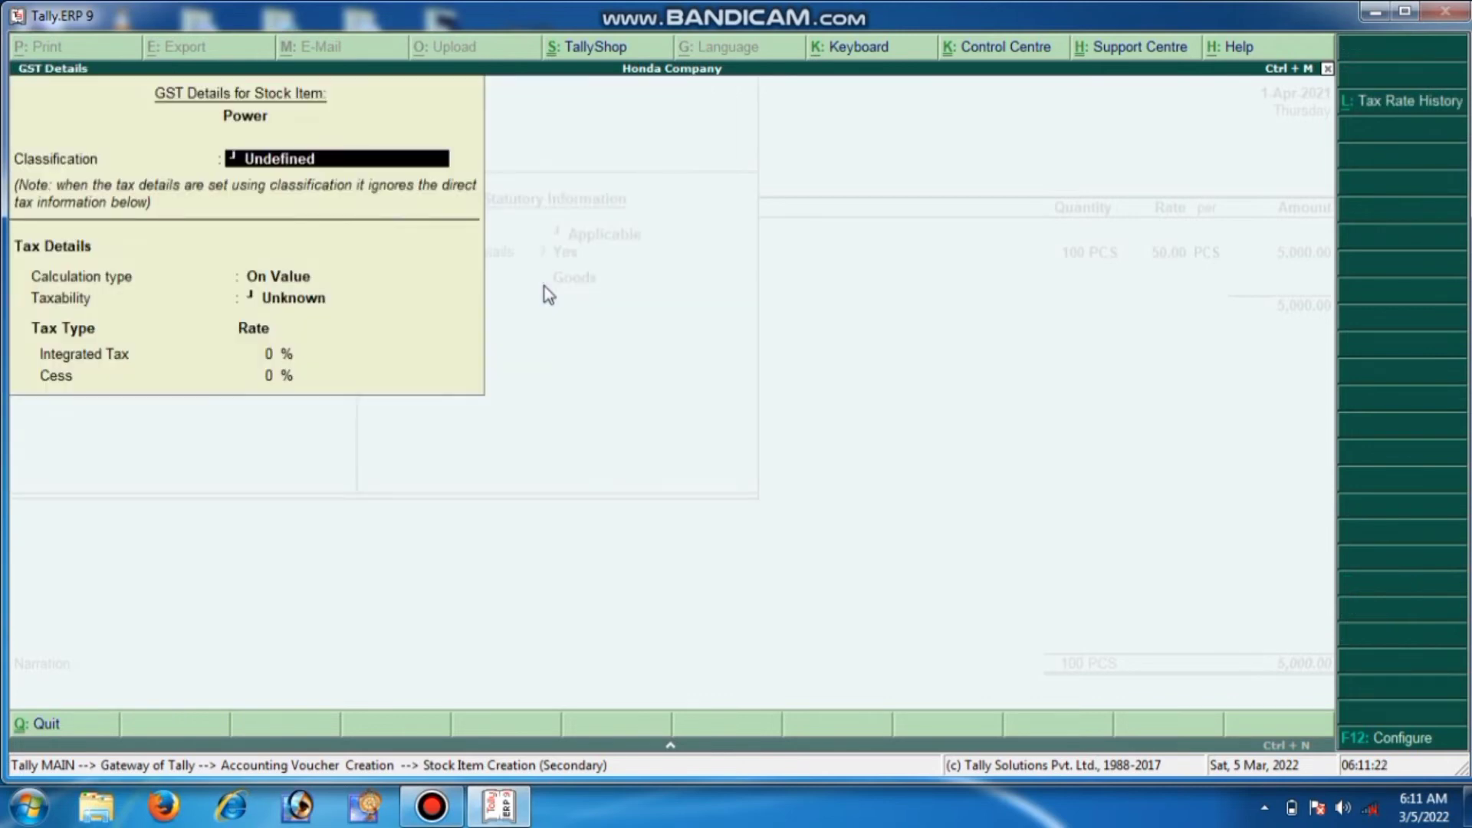
pyautogui.press('Return')
pyautogui.press('Return')
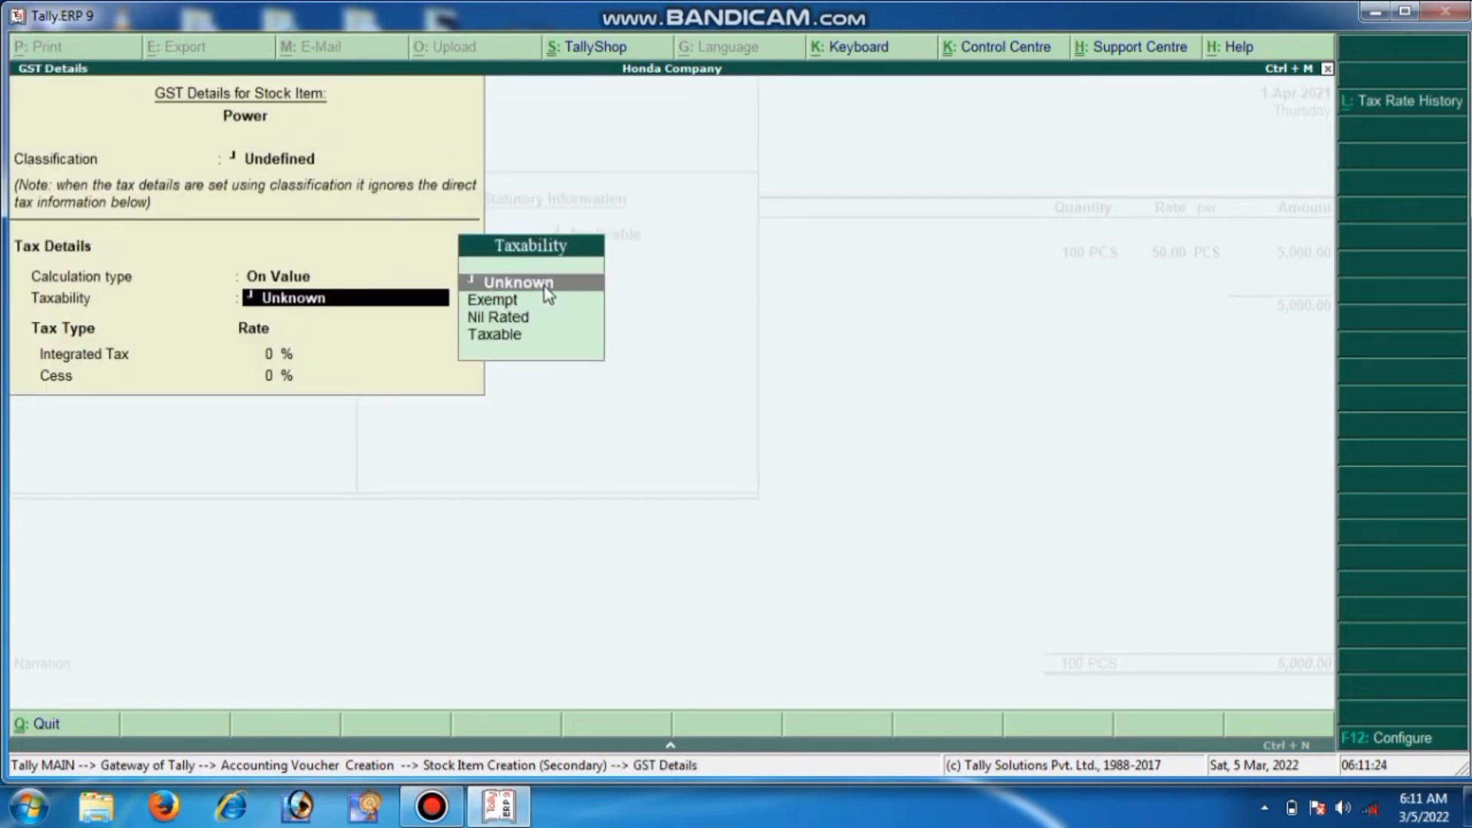
pyautogui.press('Down')
pyautogui.press('Down')
pyautogui.press('Down')
pyautogui.press('Return')
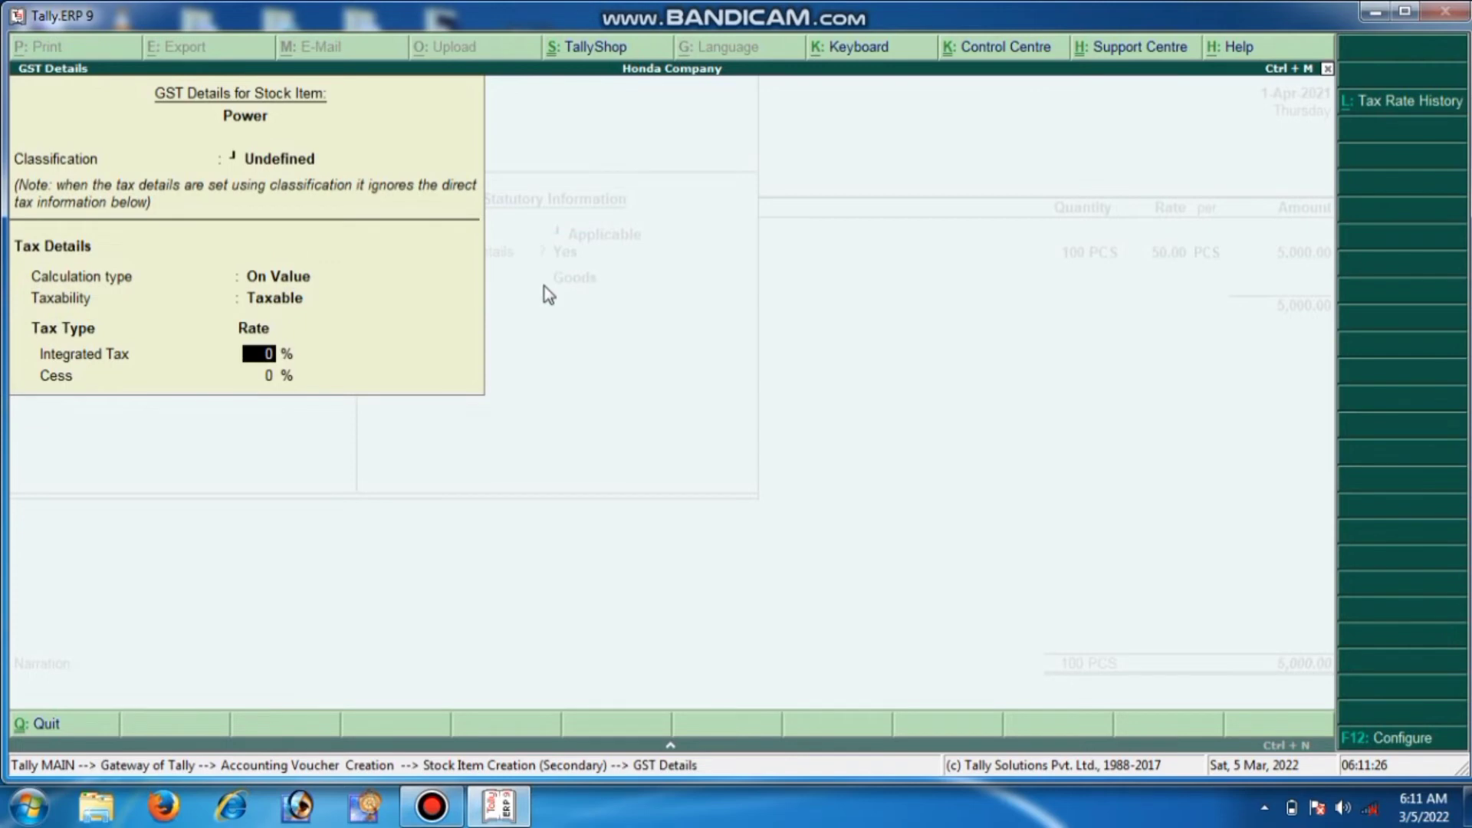
pyautogui.write('2.5')
pyautogui.press('Return')
pyautogui.write('2.5')
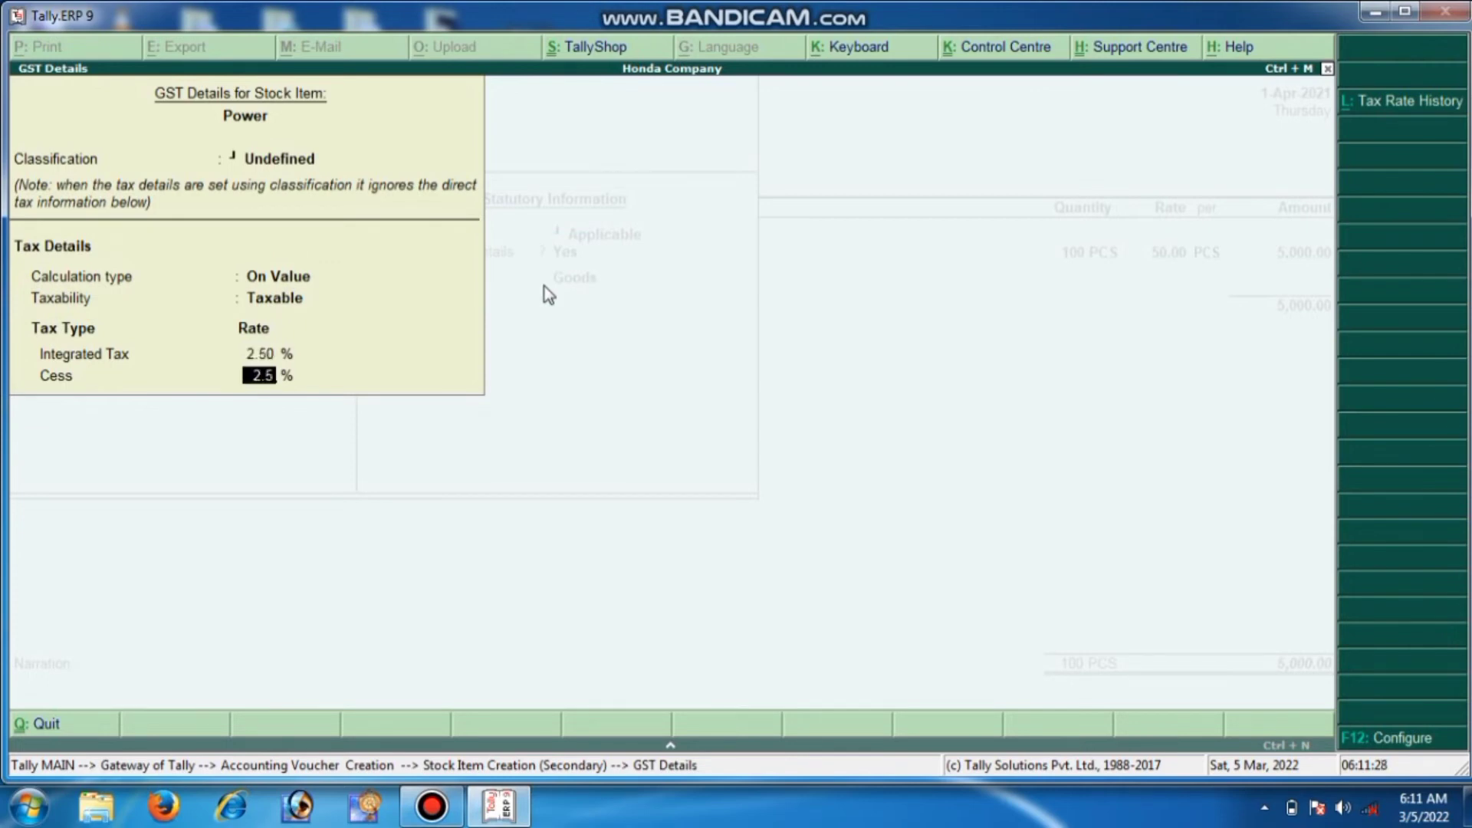
pyautogui.press('Return')
pyautogui.press('Return')
pyautogui.press('Return')
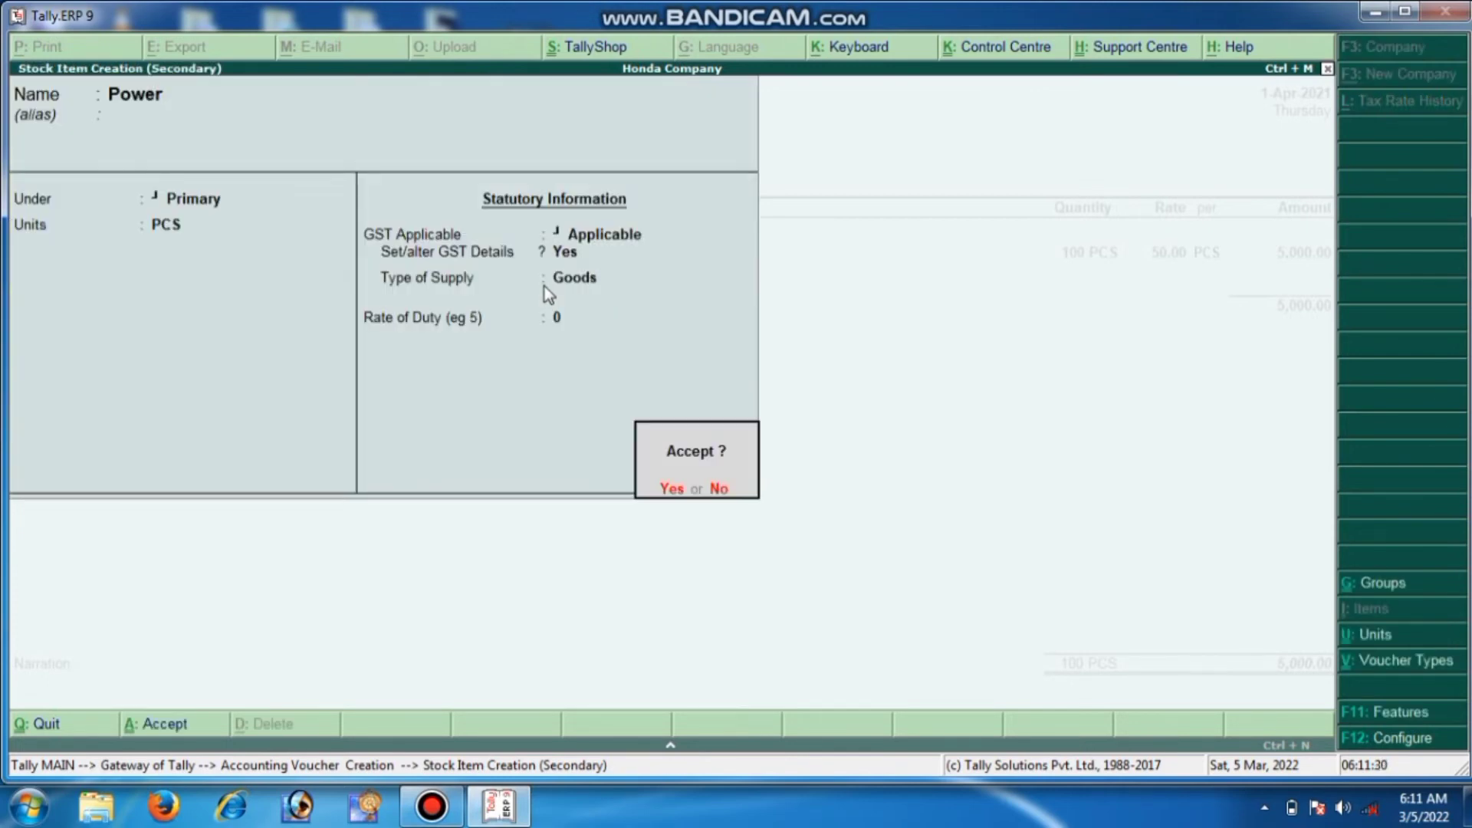
pyautogui.press('Return')
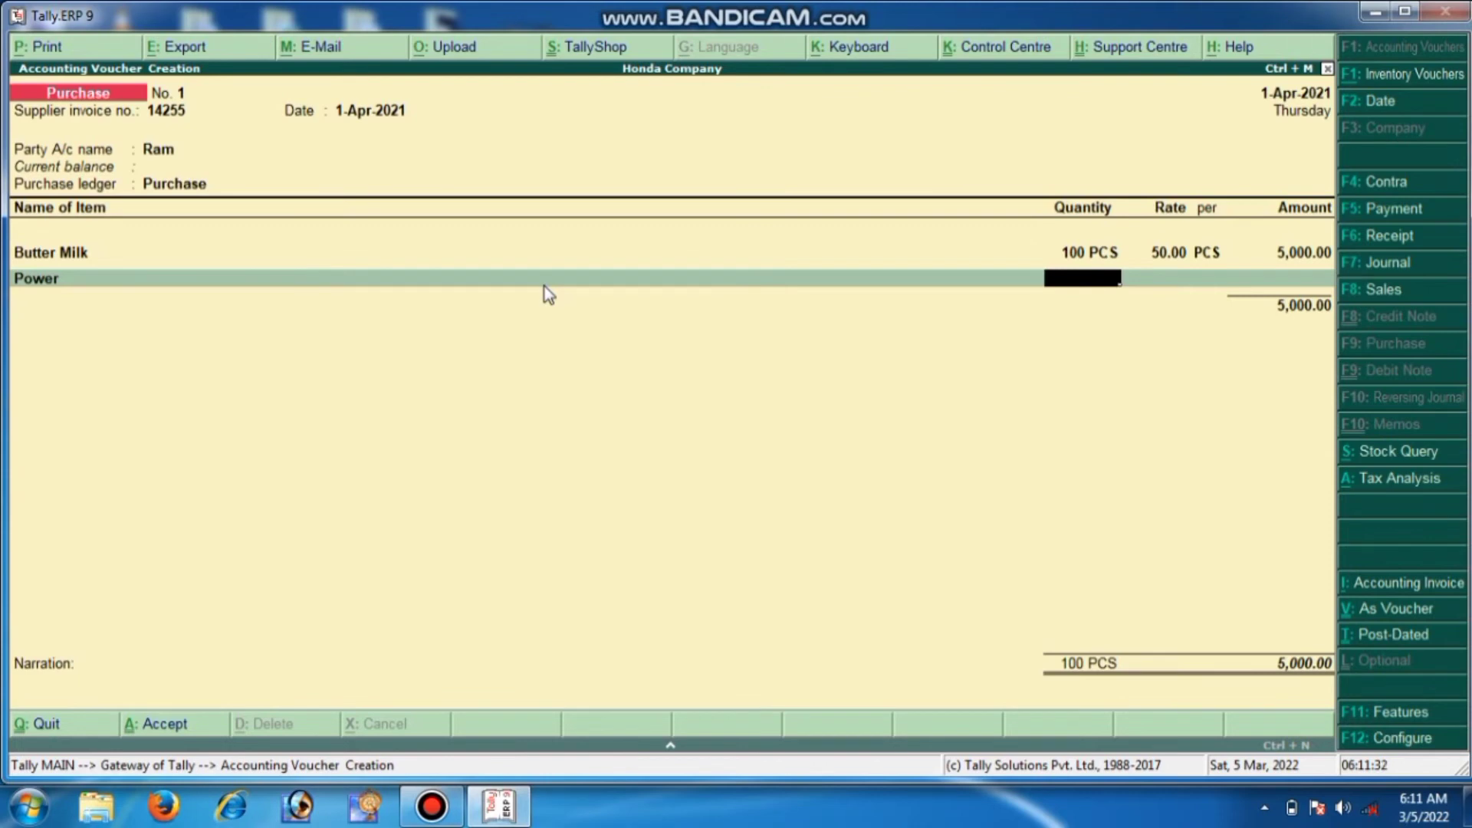
# Enter 50 PCS of Power at 30.00 (1,500.00), bringing goods to 6,500.00
pyautogui.write('50')
pyautogui.press('Return')
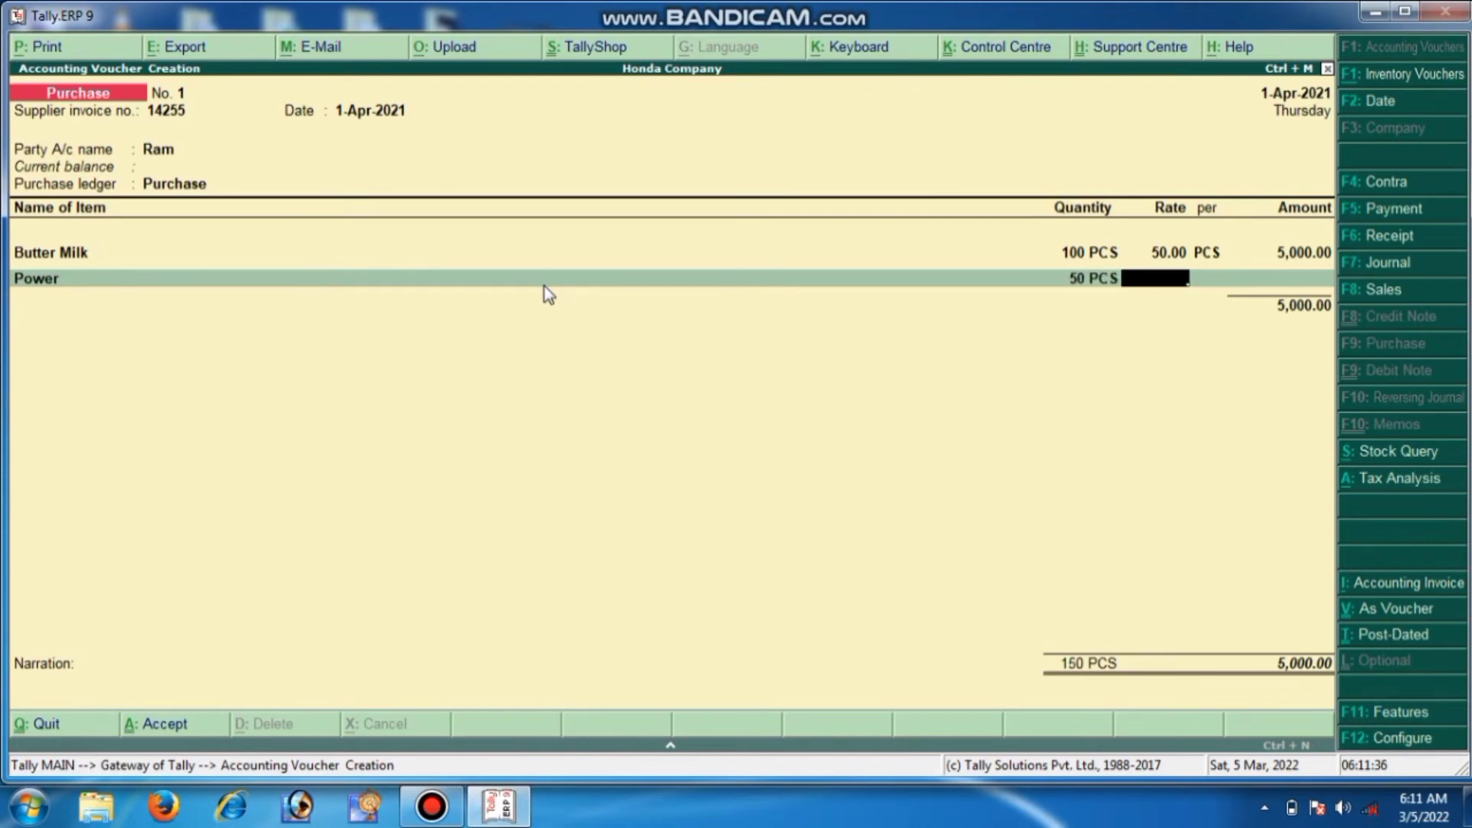
pyautogui.write('30')
pyautogui.press('Return')
pyautogui.press('Return')
pyautogui.press('Return')
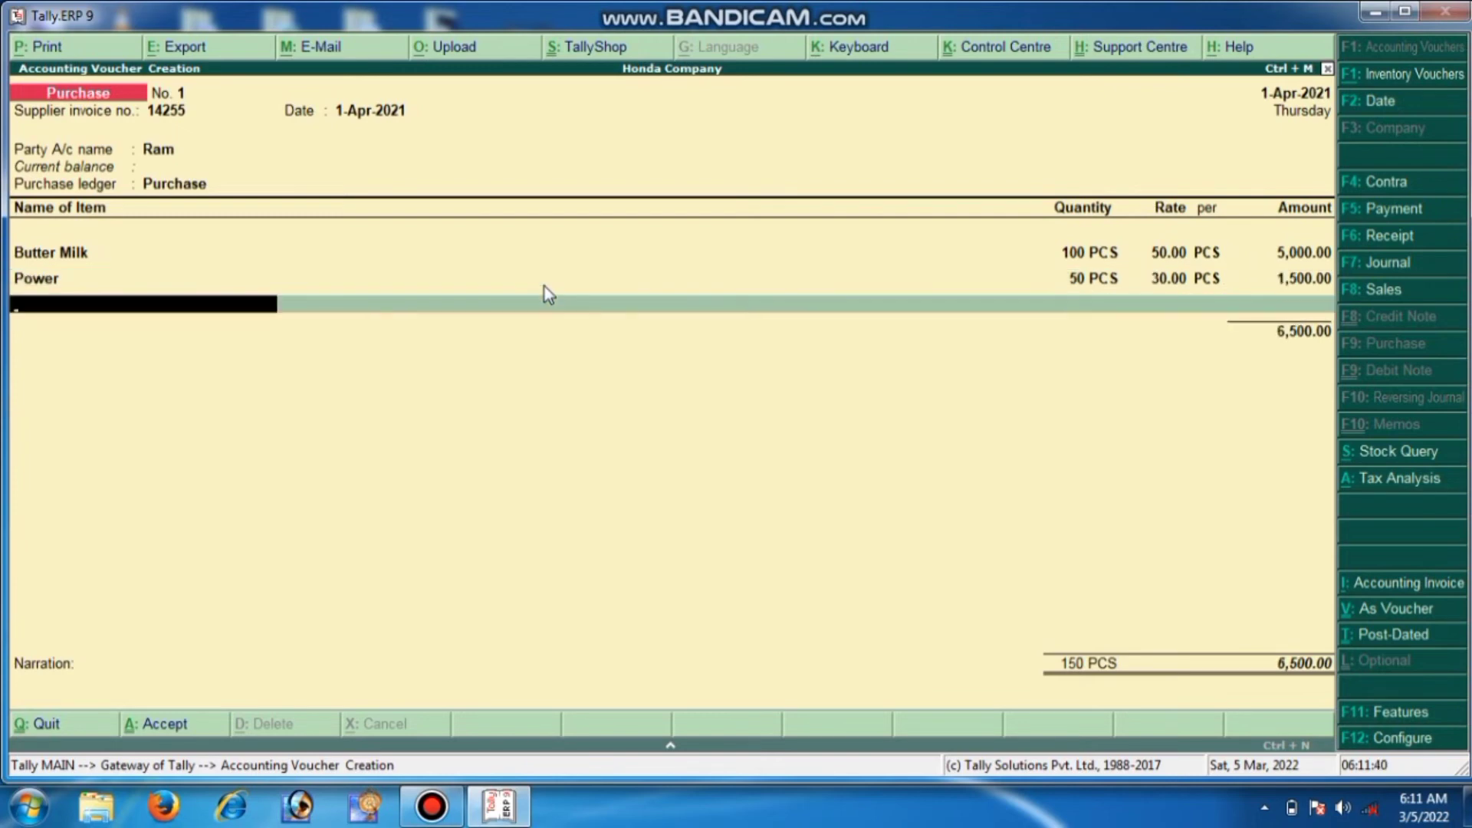
pyautogui.press('Return')
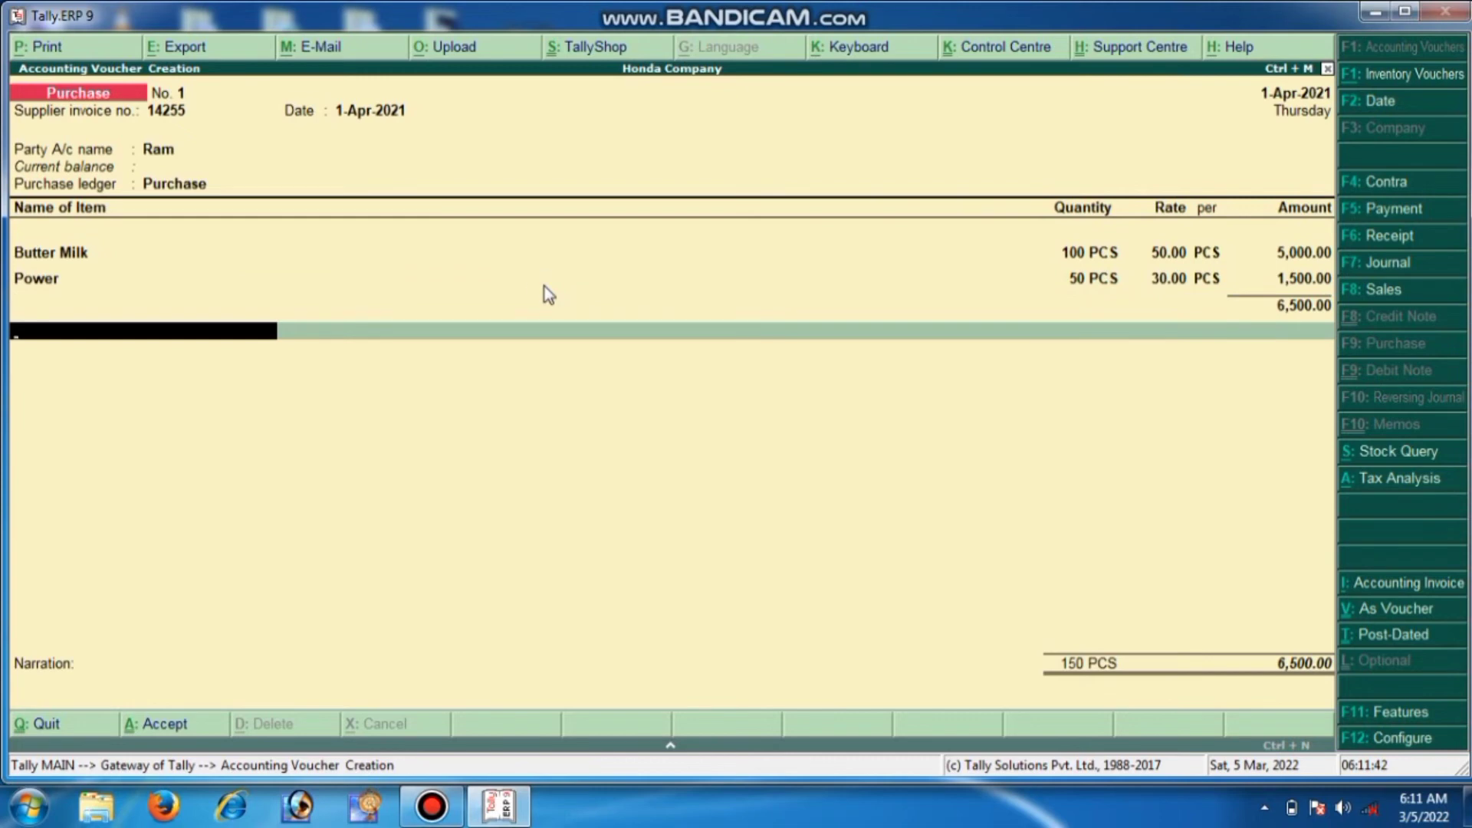
pyautogui.hotkey('alt', 'c')
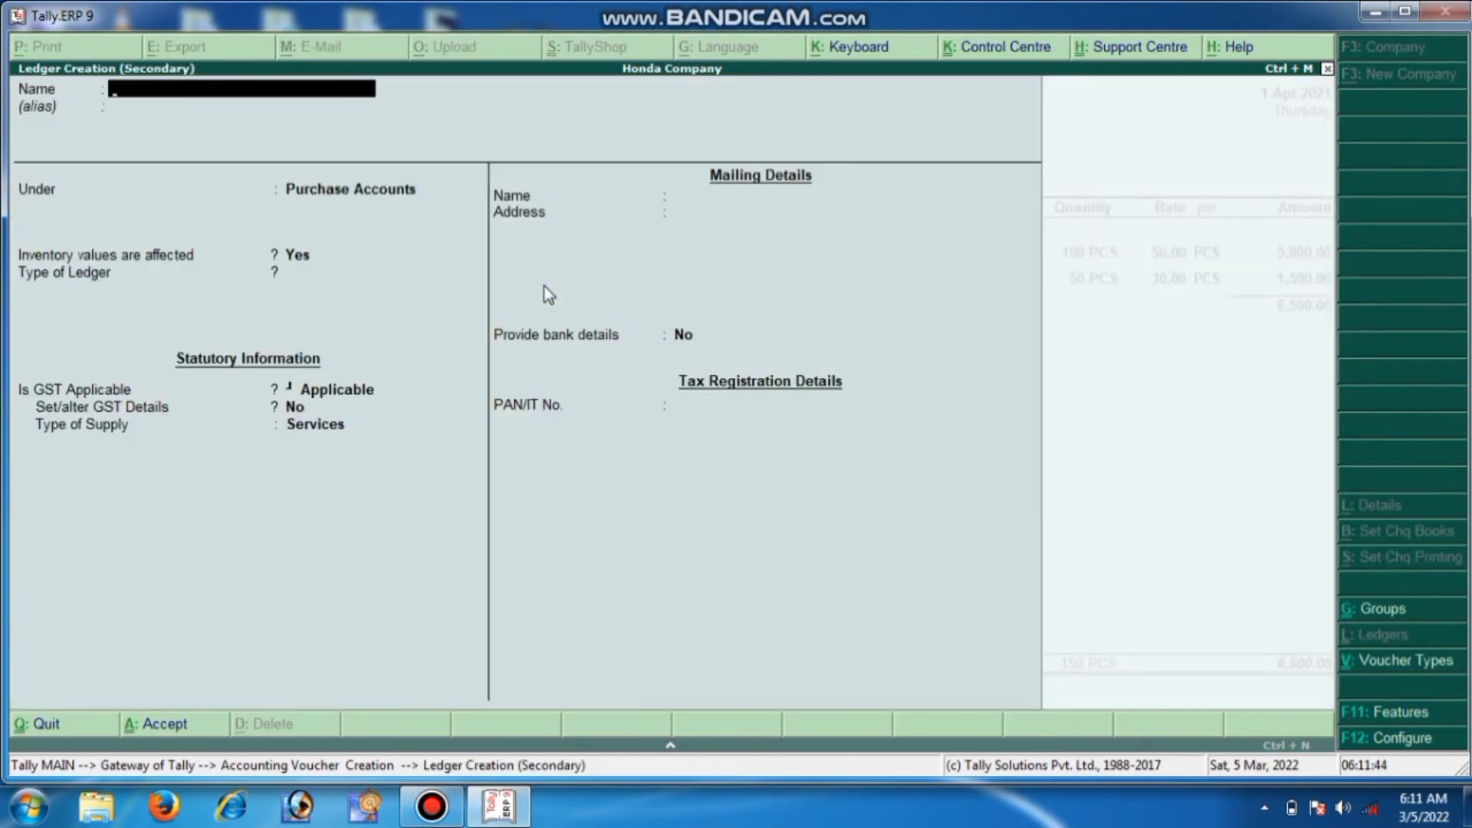
pyautogui.write('InputCGST@')
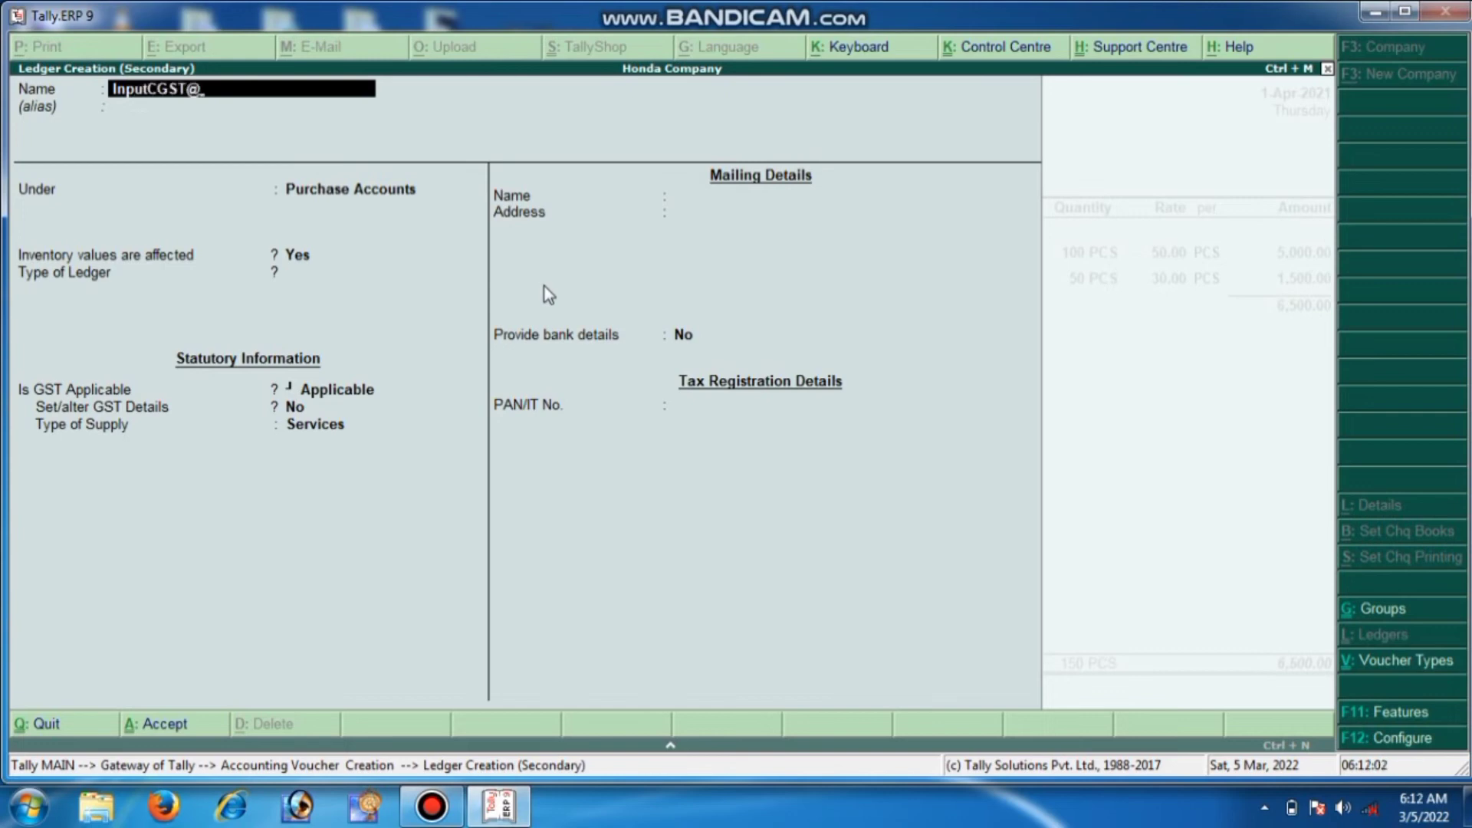
pyautogui.write('2.5')
pyautogui.press('Return')
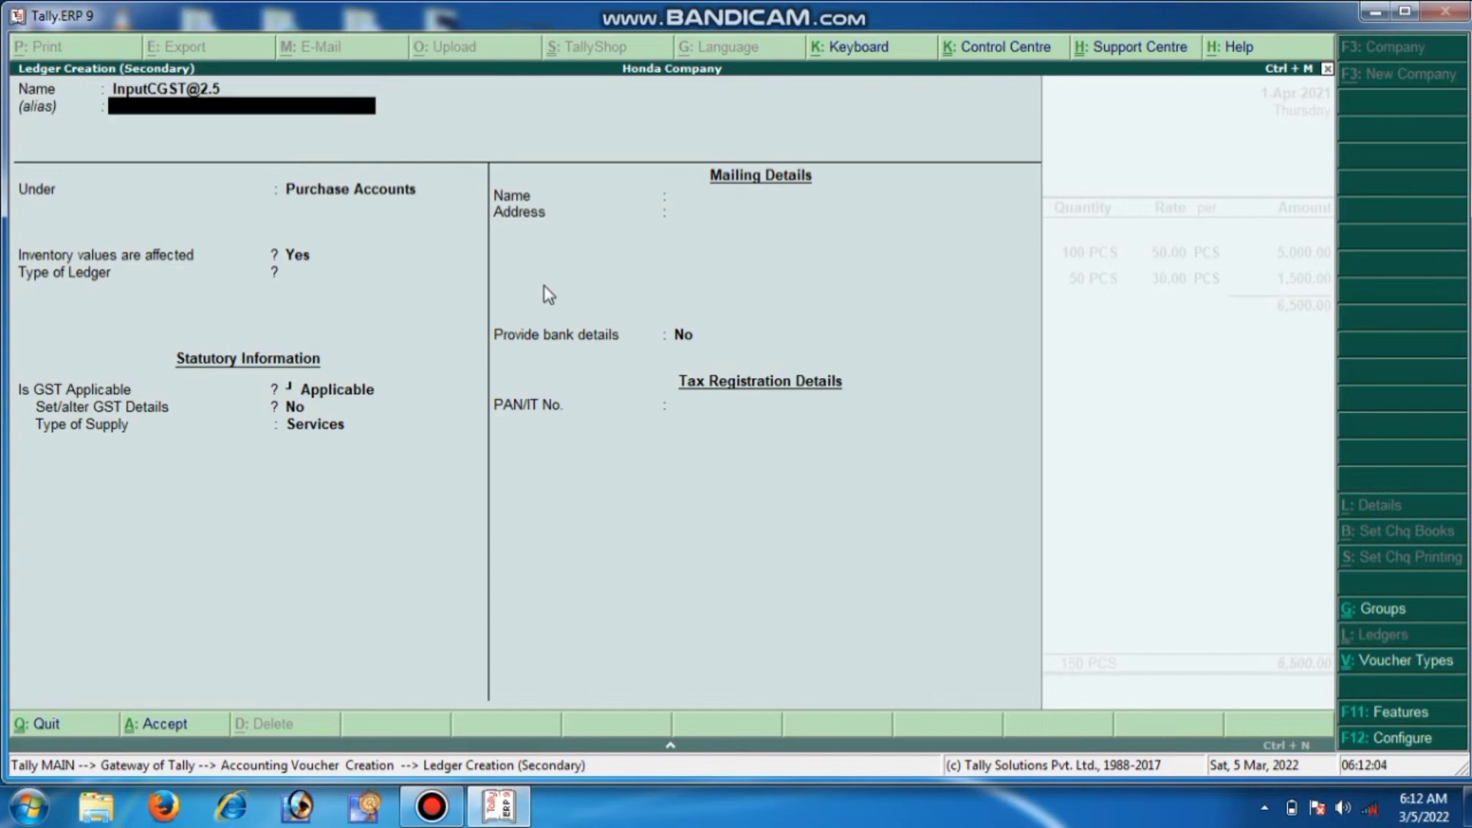
pyautogui.press('Return')
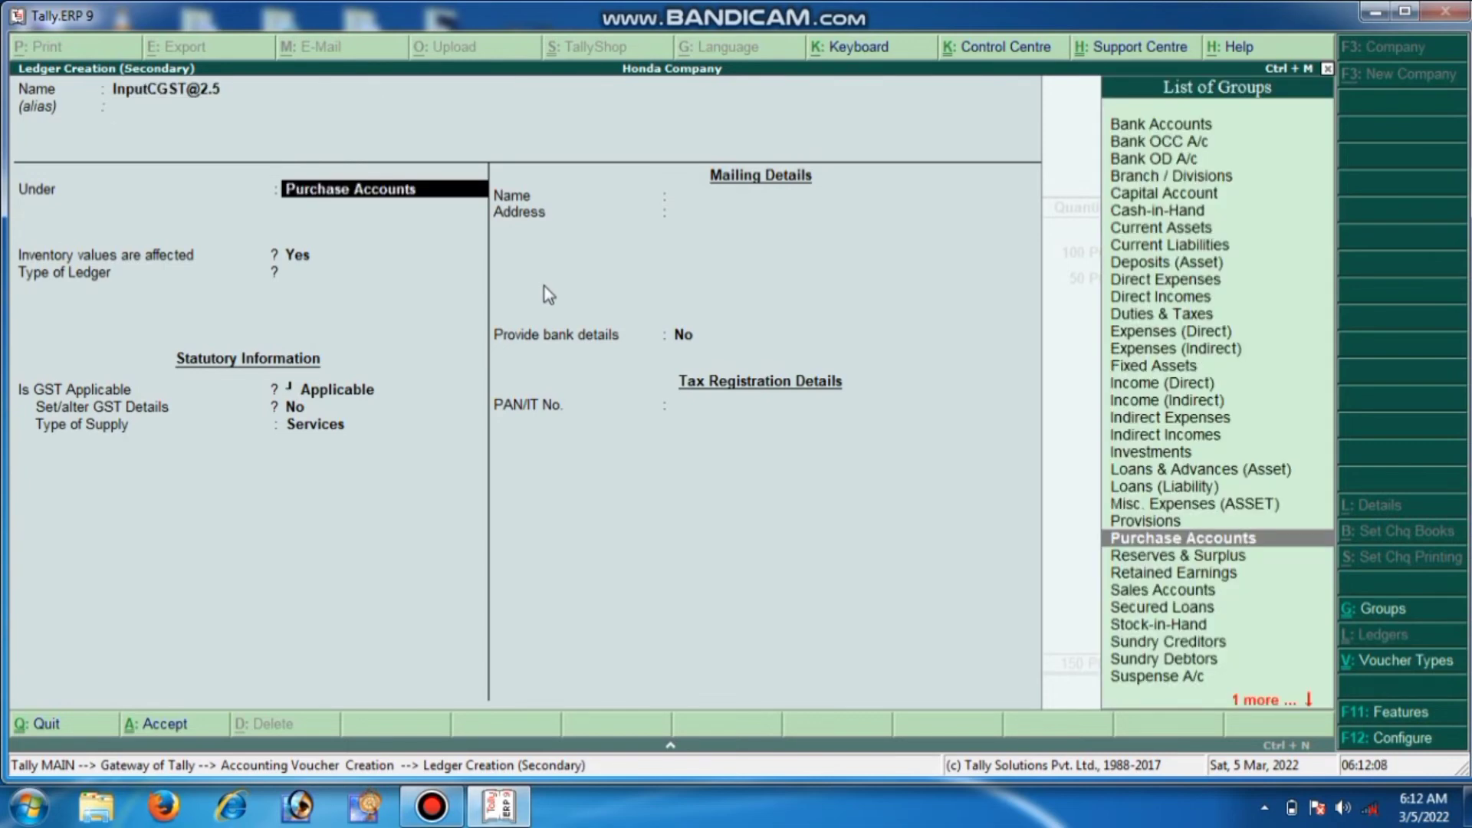
pyautogui.write('D')
pyautogui.press('Down')
pyautogui.press('Down')
pyautogui.press('Down')
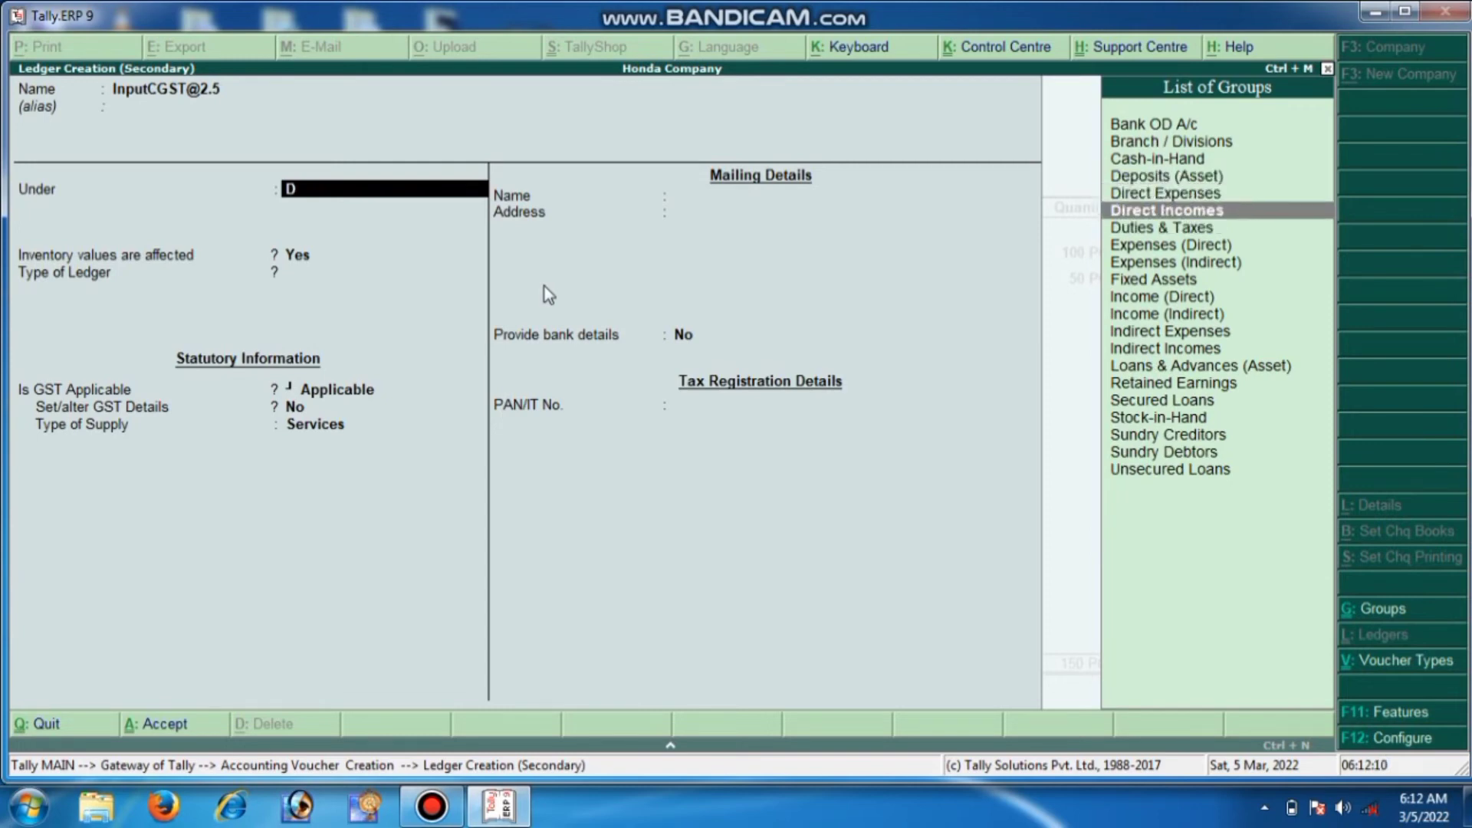
pyautogui.press('Return')
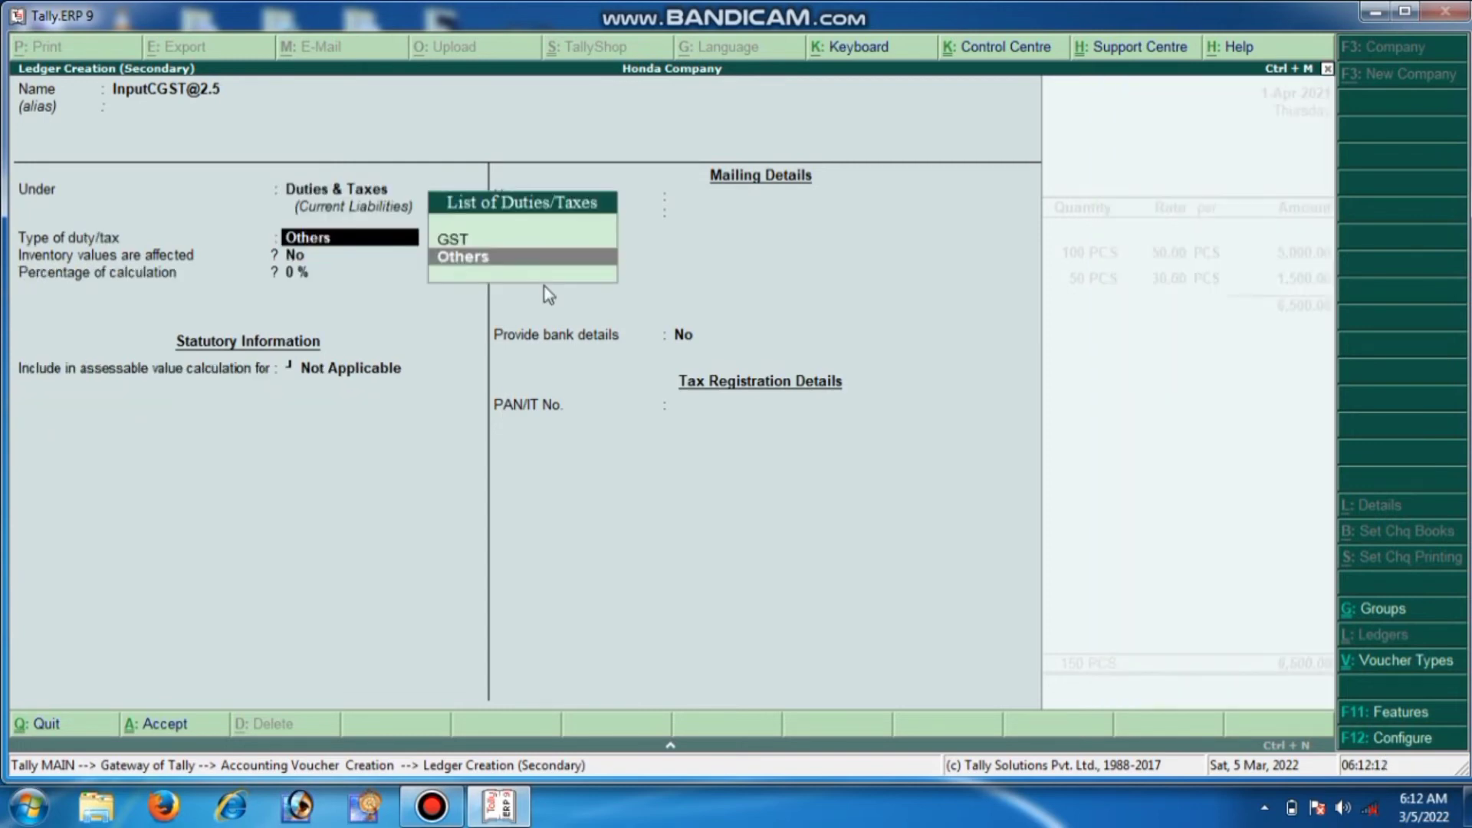
# Make it GST Central Tax at 2.50% with normal rounding and save it
pyautogui.press('Up')
pyautogui.press('Return')
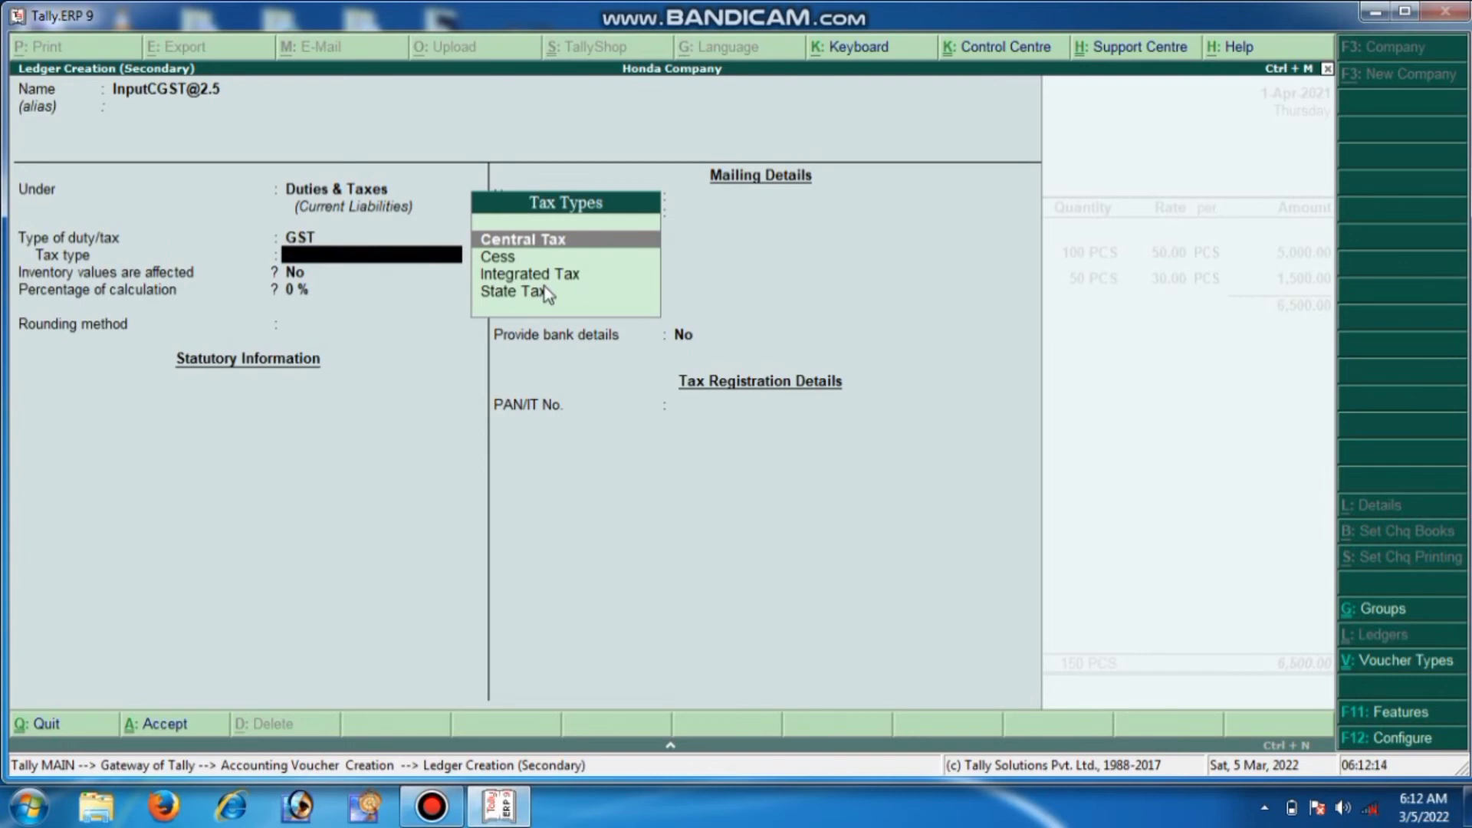
pyautogui.press('Return')
pyautogui.write('2.5')
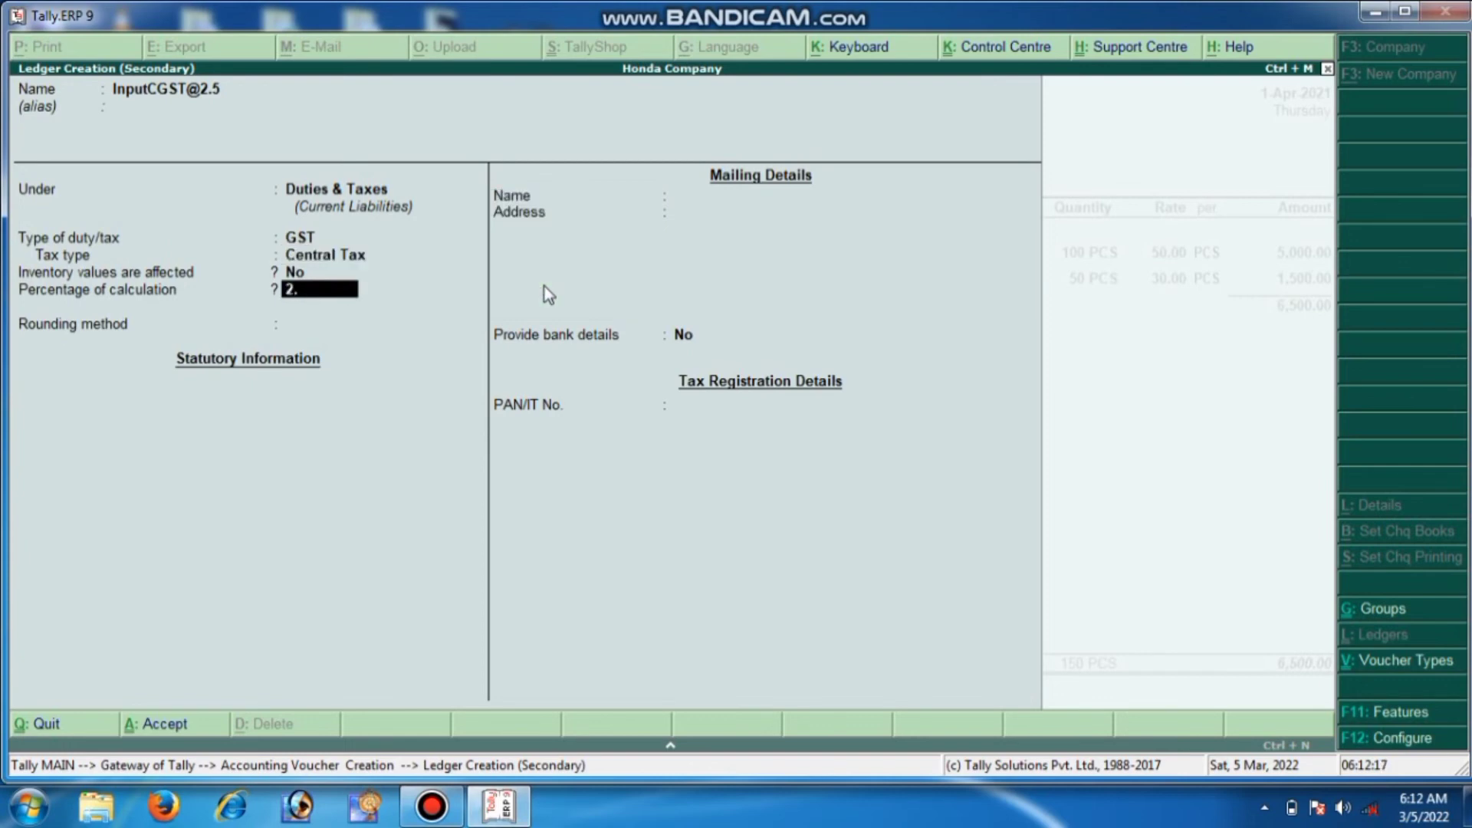
pyautogui.press('Return')
pyautogui.press('Down')
pyautogui.press('Down')
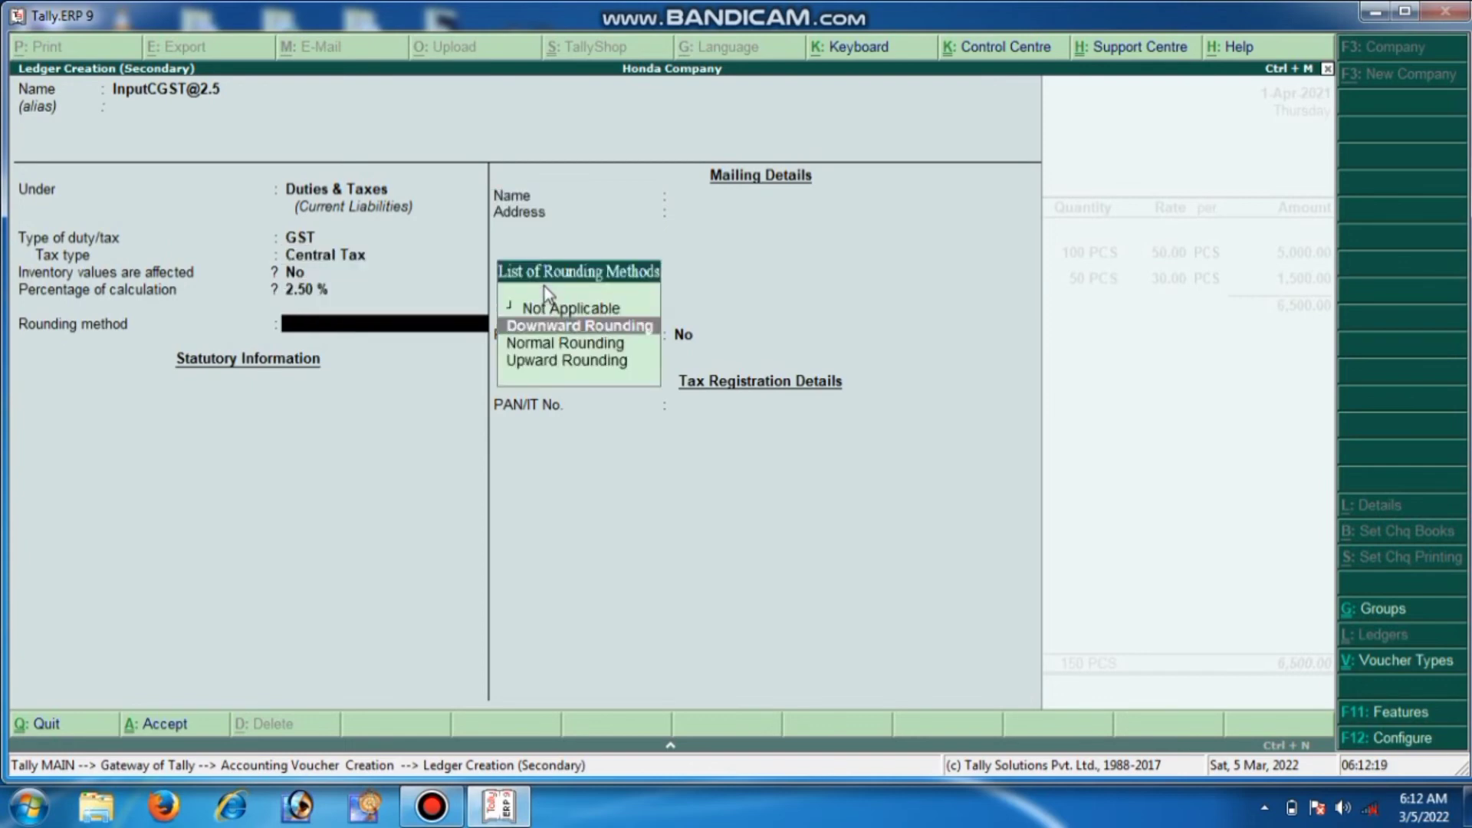
pyautogui.press('Return')
pyautogui.press('Return')
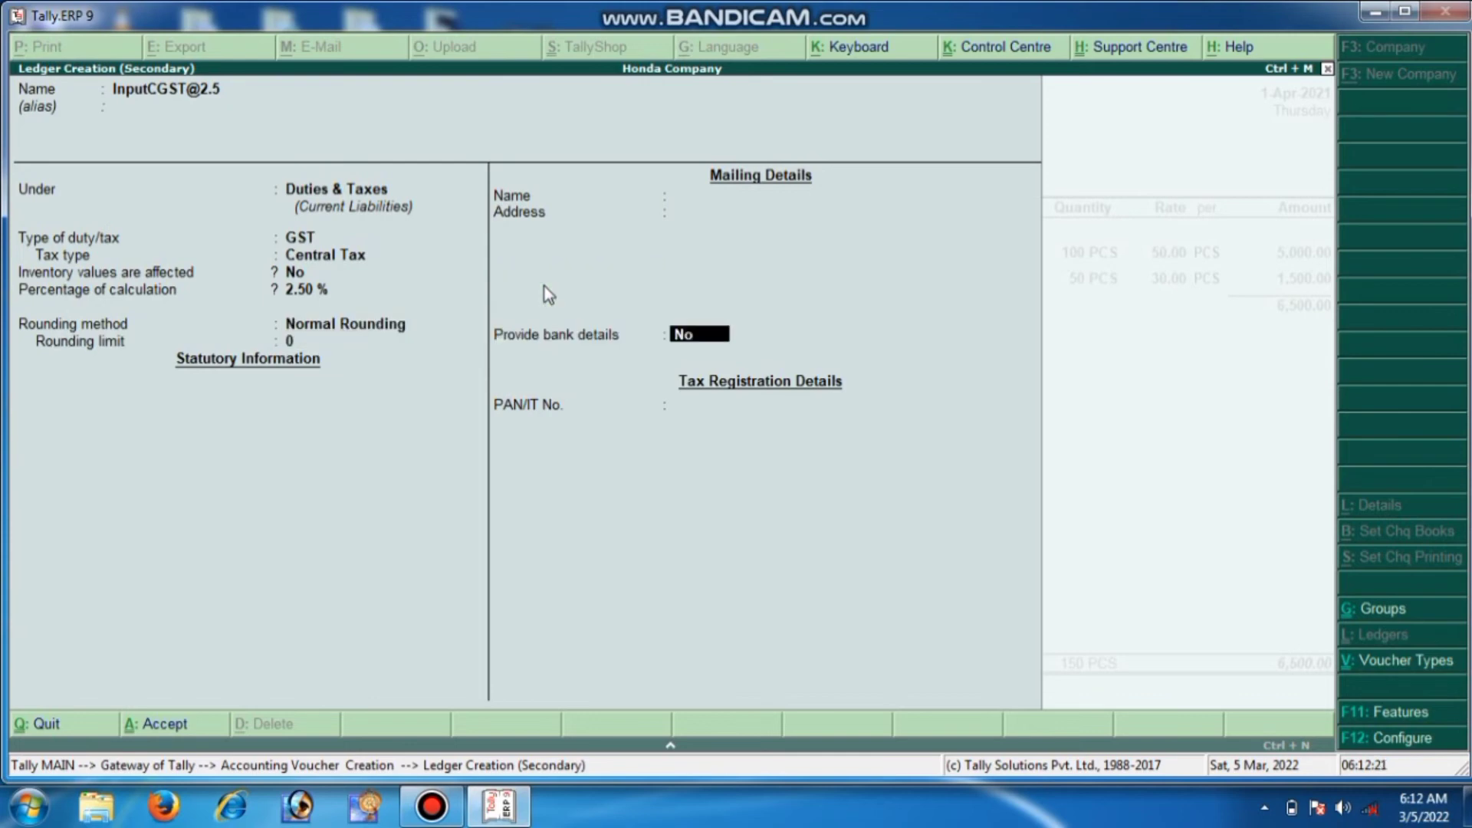
pyautogui.press('Return')
pyautogui.press('Return')
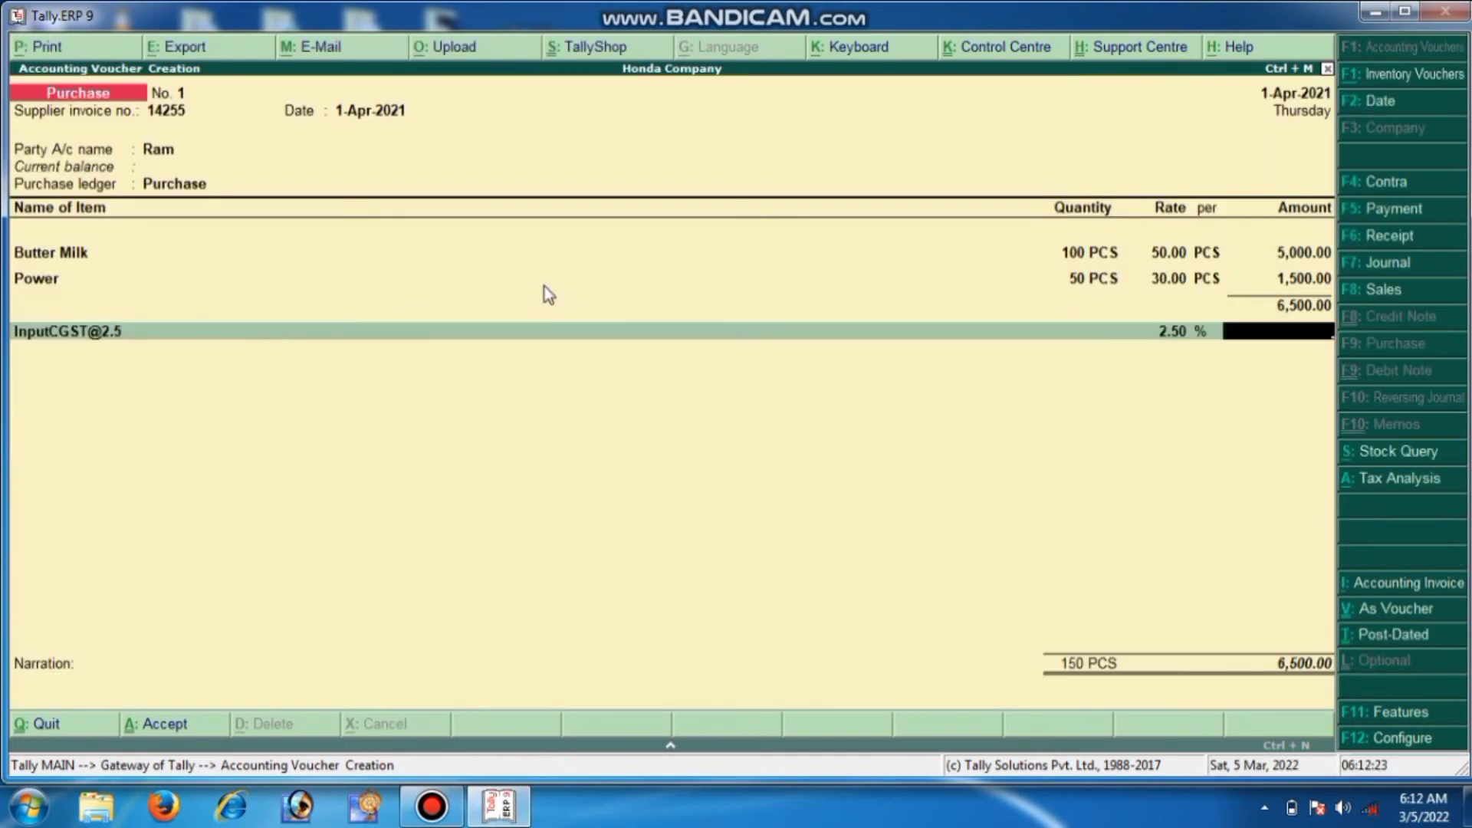
pyautogui.press('Return')
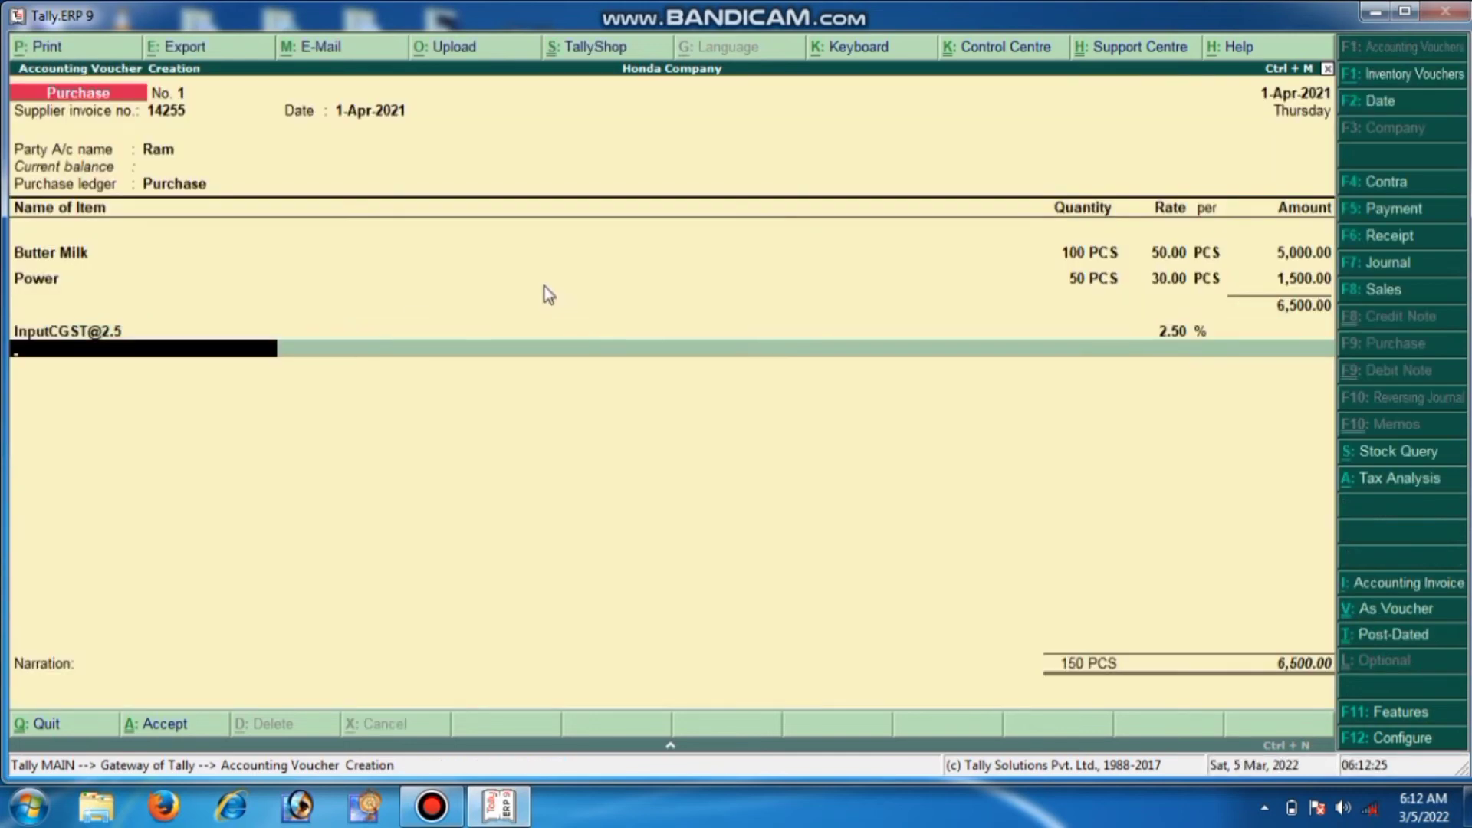
pyautogui.hotkey('alt', 'c')
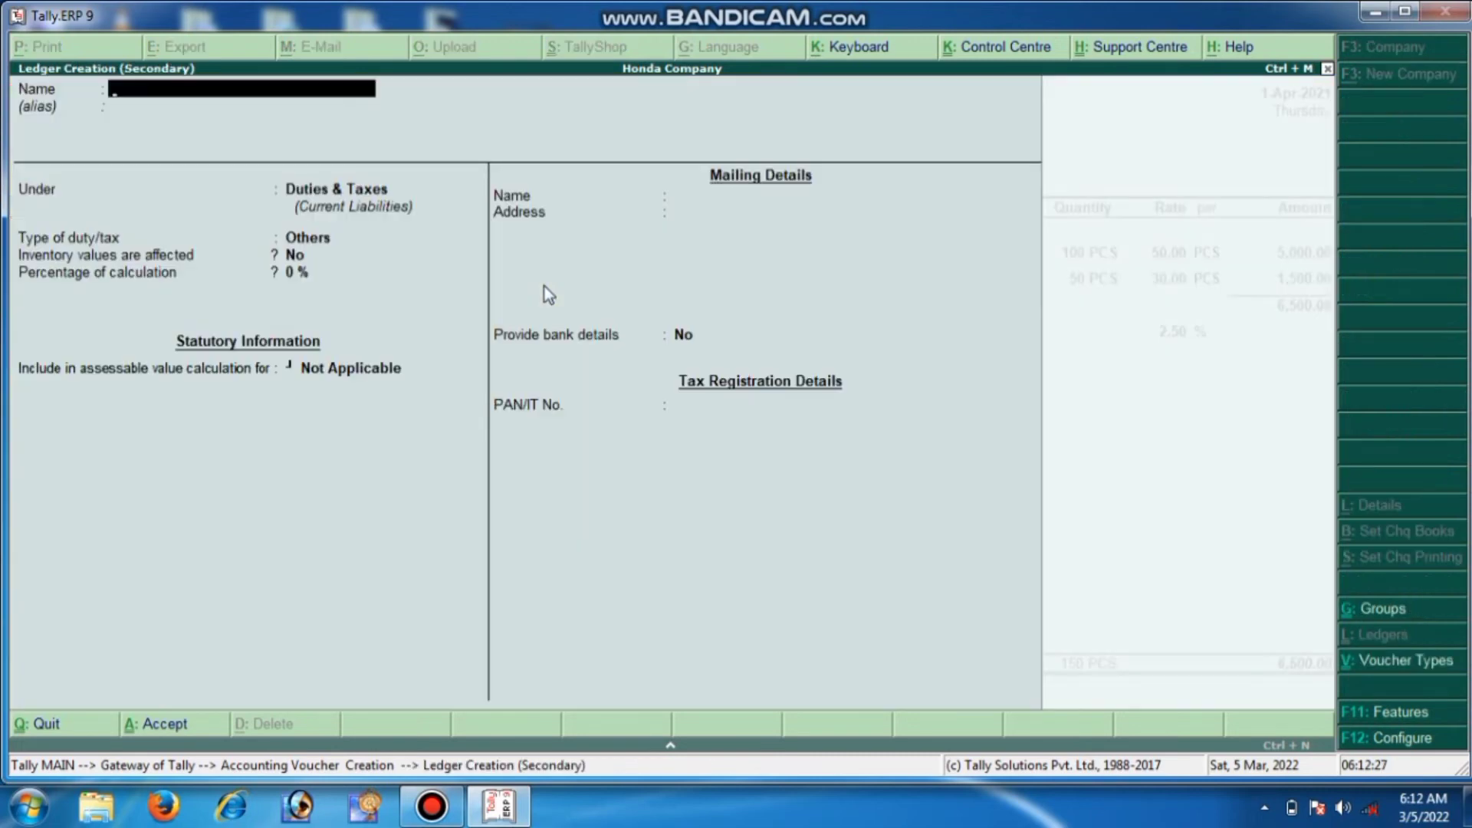
pyautogui.write('Input')
pyautogui.write('SGCS')
pyautogui.write('T')
pyautogui.press('BackSpace')
pyautogui.press('BackSpace')
pyautogui.press('BackSpace')
pyautogui.write('ST@')
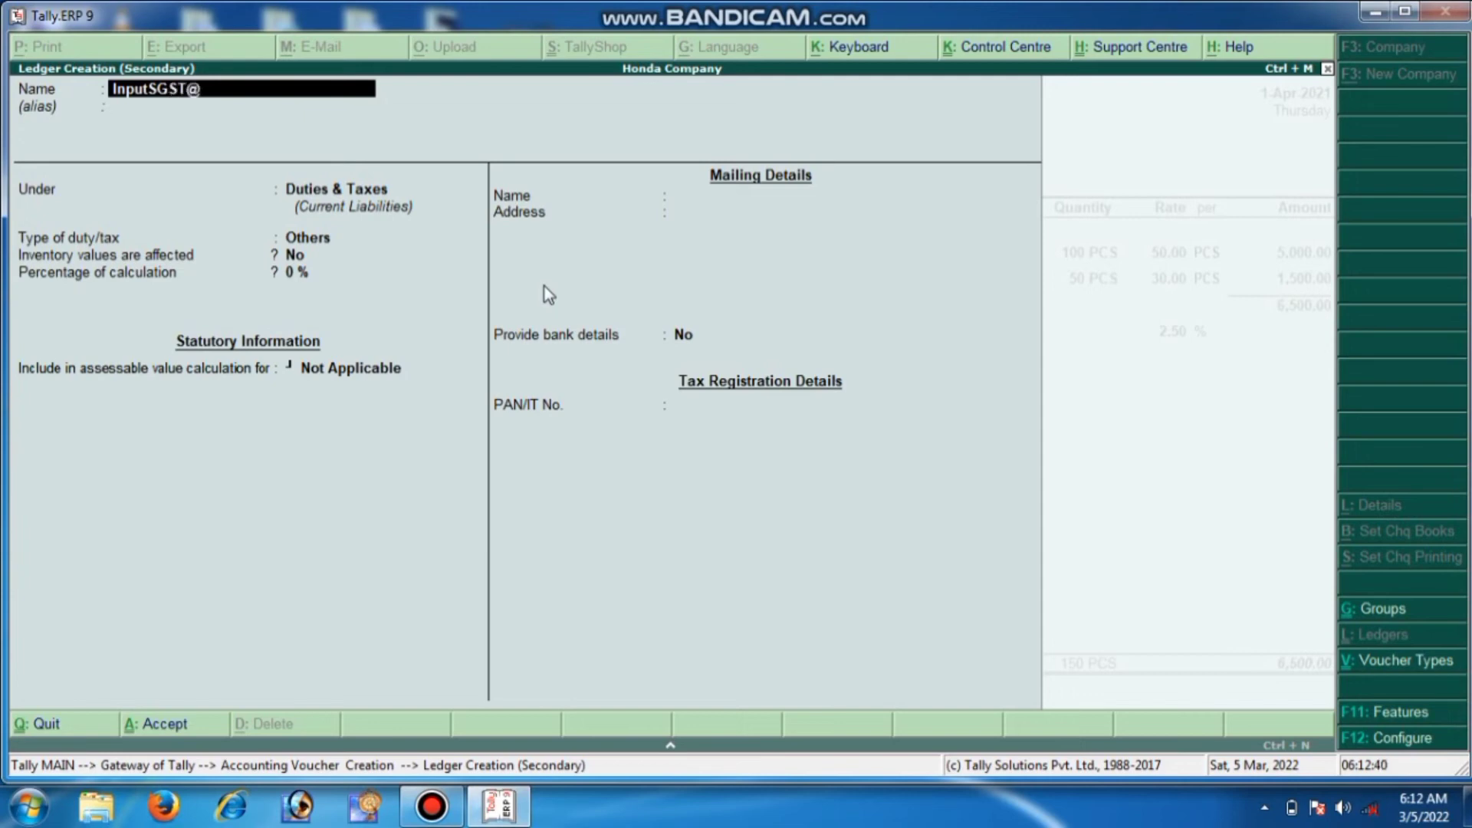
pyautogui.write('2.5')
pyautogui.press('Return')
pyautogui.press('Return')
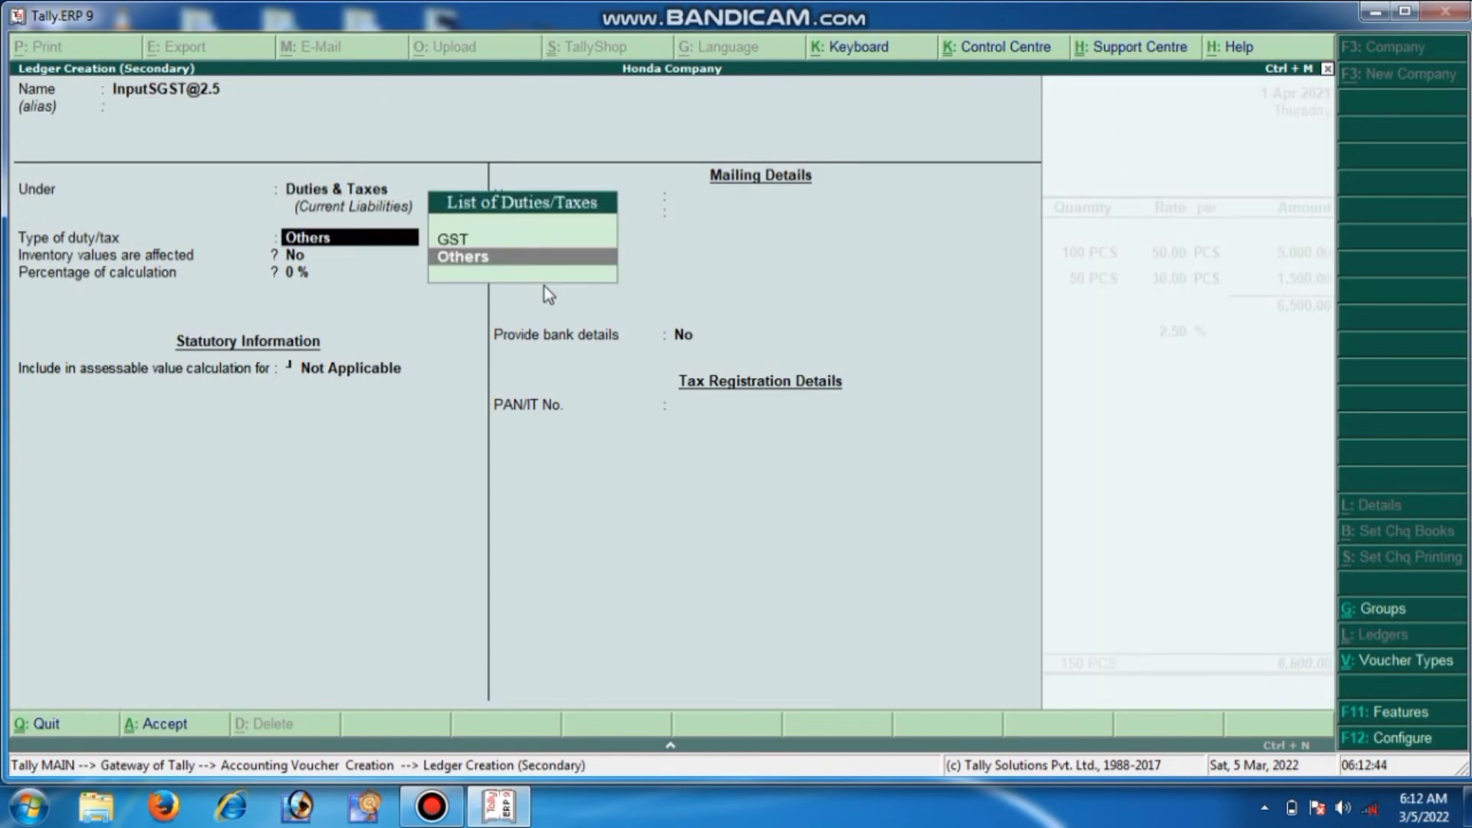
pyautogui.press('Up')
pyautogui.press('Return')
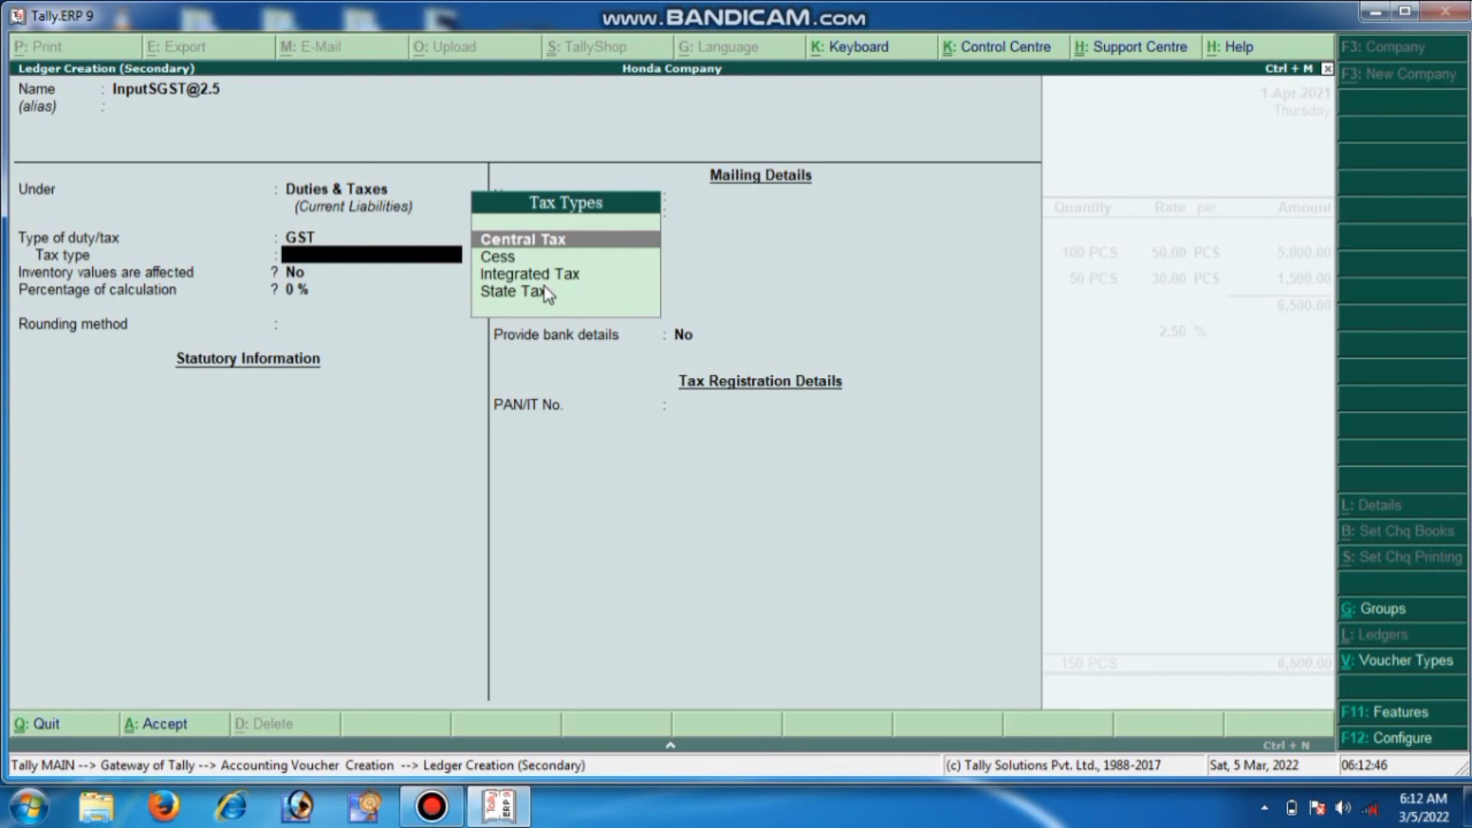
pyautogui.press('Down')
pyautogui.press('Down')
pyautogui.press('Down')
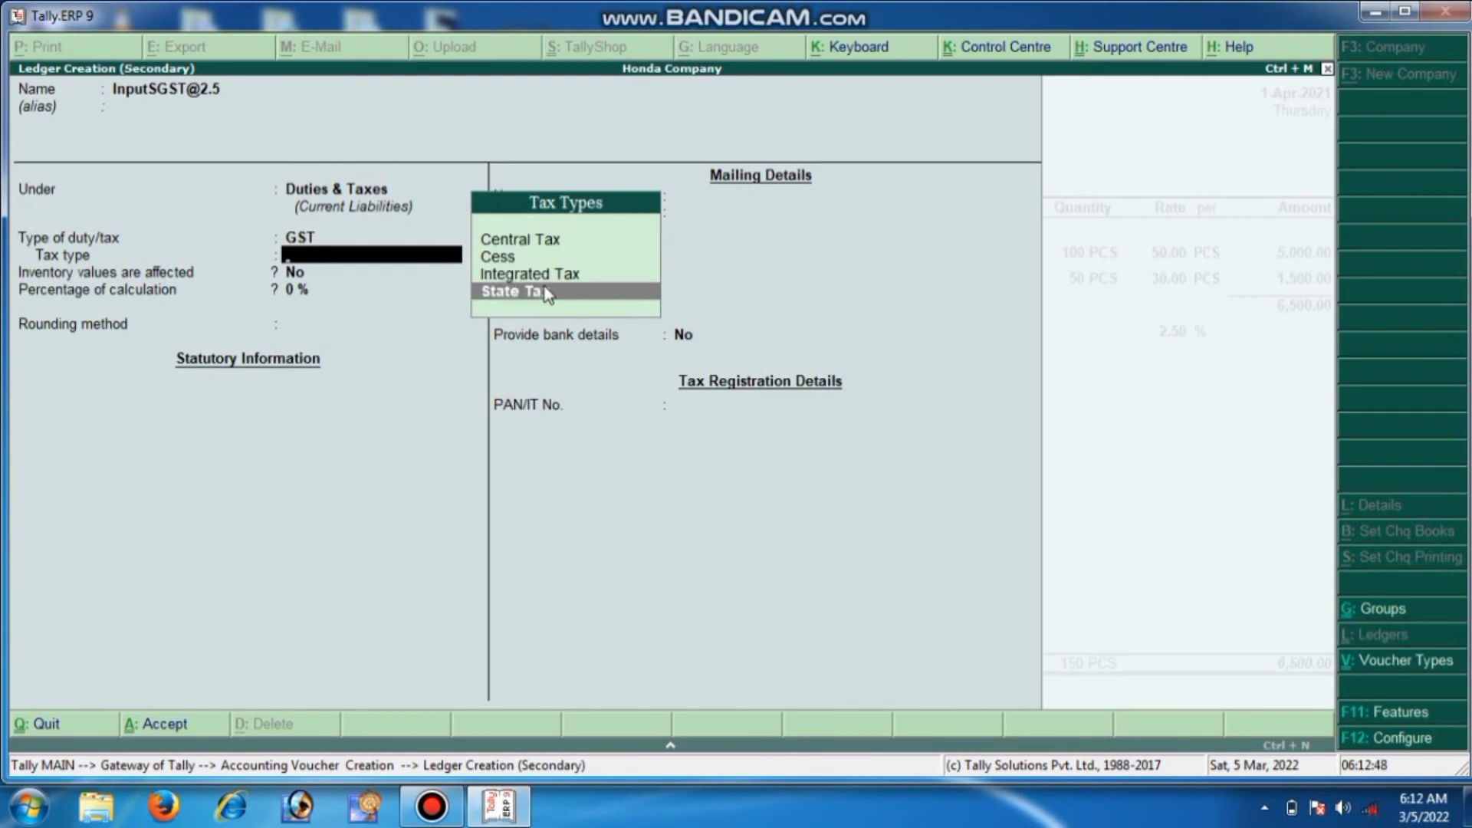
pyautogui.press('Return')
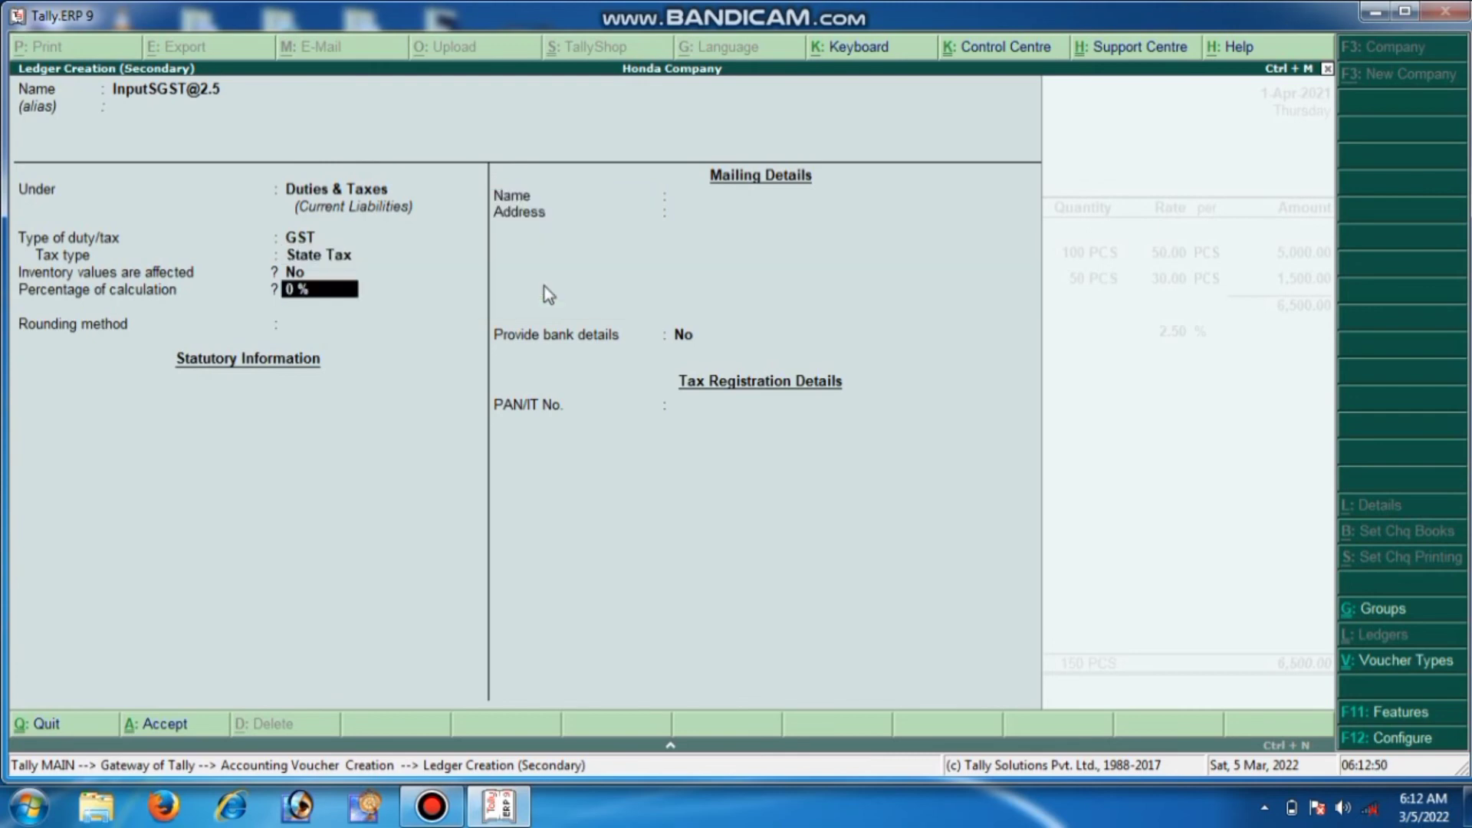
pyautogui.write('2.5')
pyautogui.press('Return')
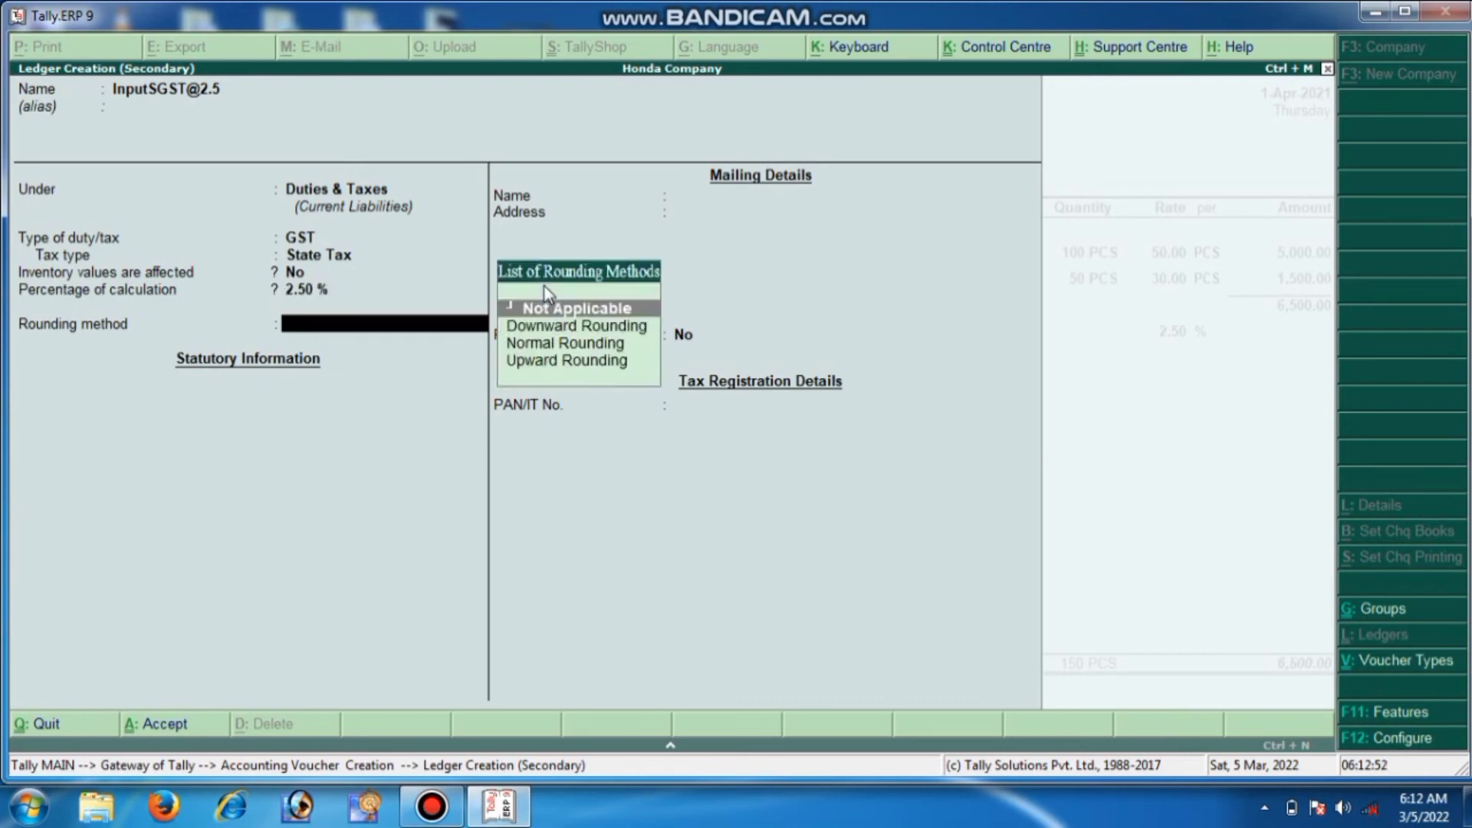
pyautogui.press('Down')
pyautogui.press('Down')
pyautogui.press('Return')
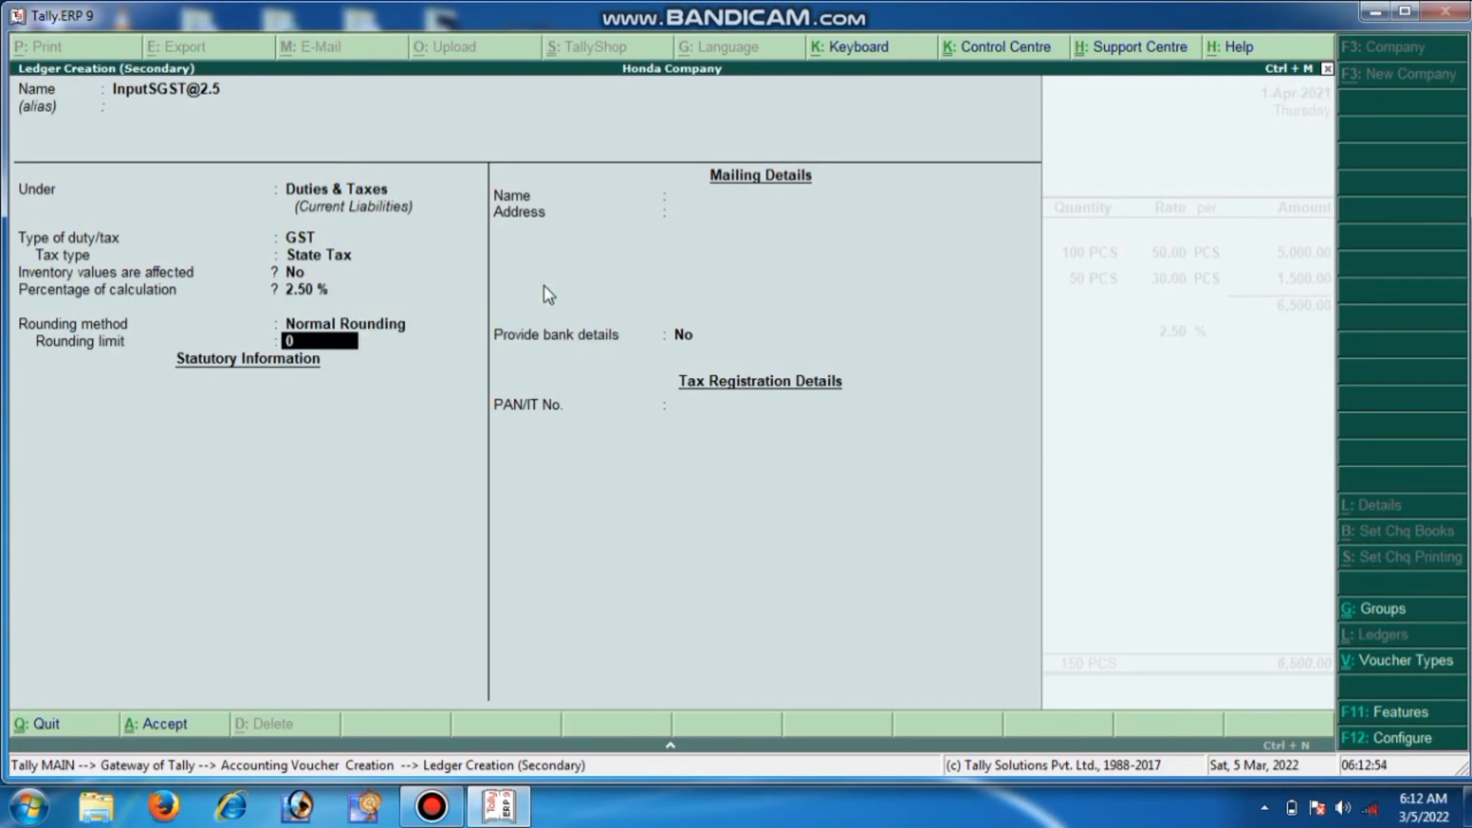
pyautogui.press('Return')
pyautogui.press('Return')
pyautogui.press('Return')
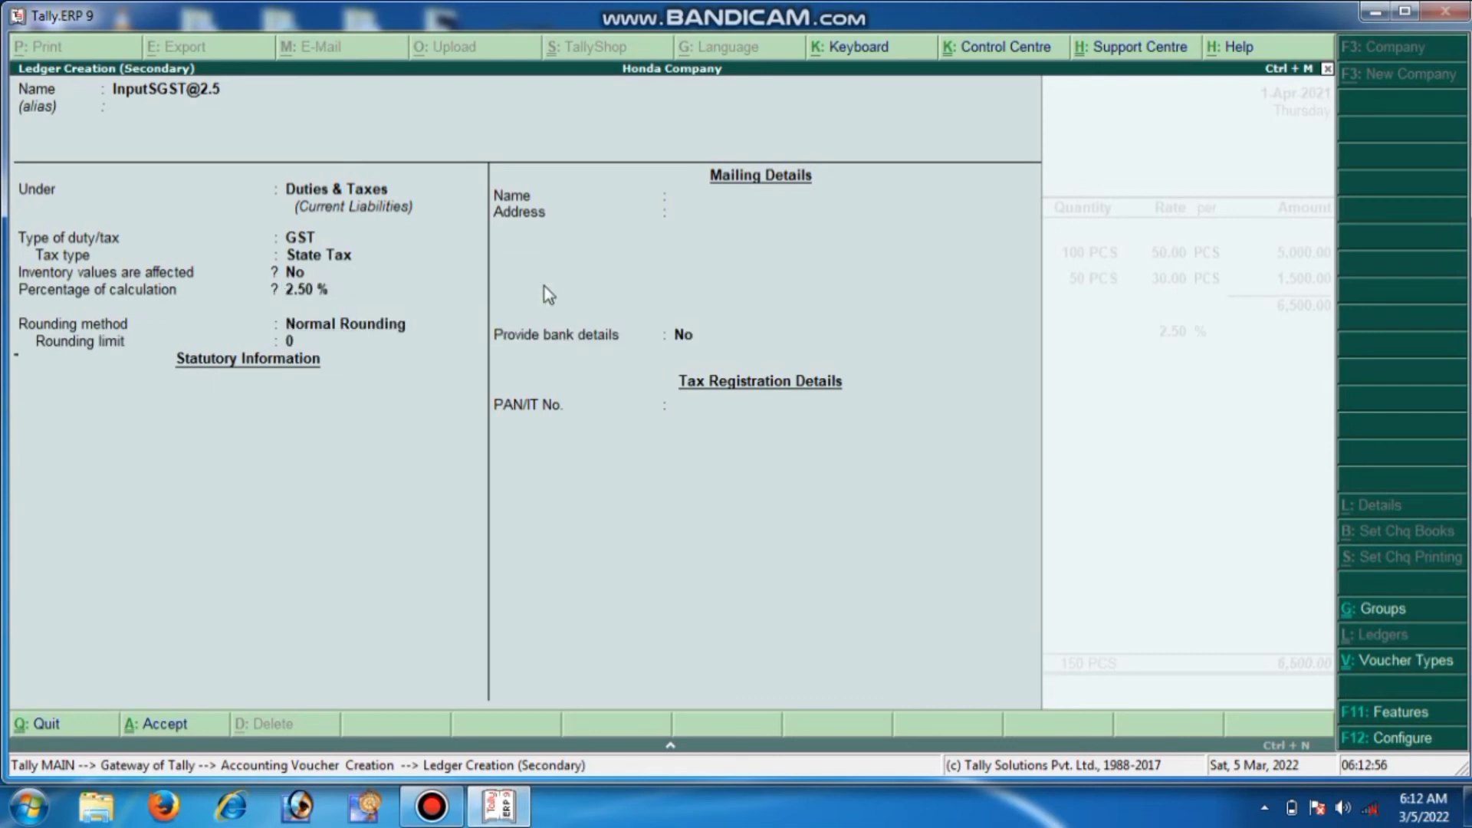
# Rework the voucher's ledger rows so Purchase sits on the first tax row
pyautogui.press('BackSpace')
pyautogui.press('BackSpace')
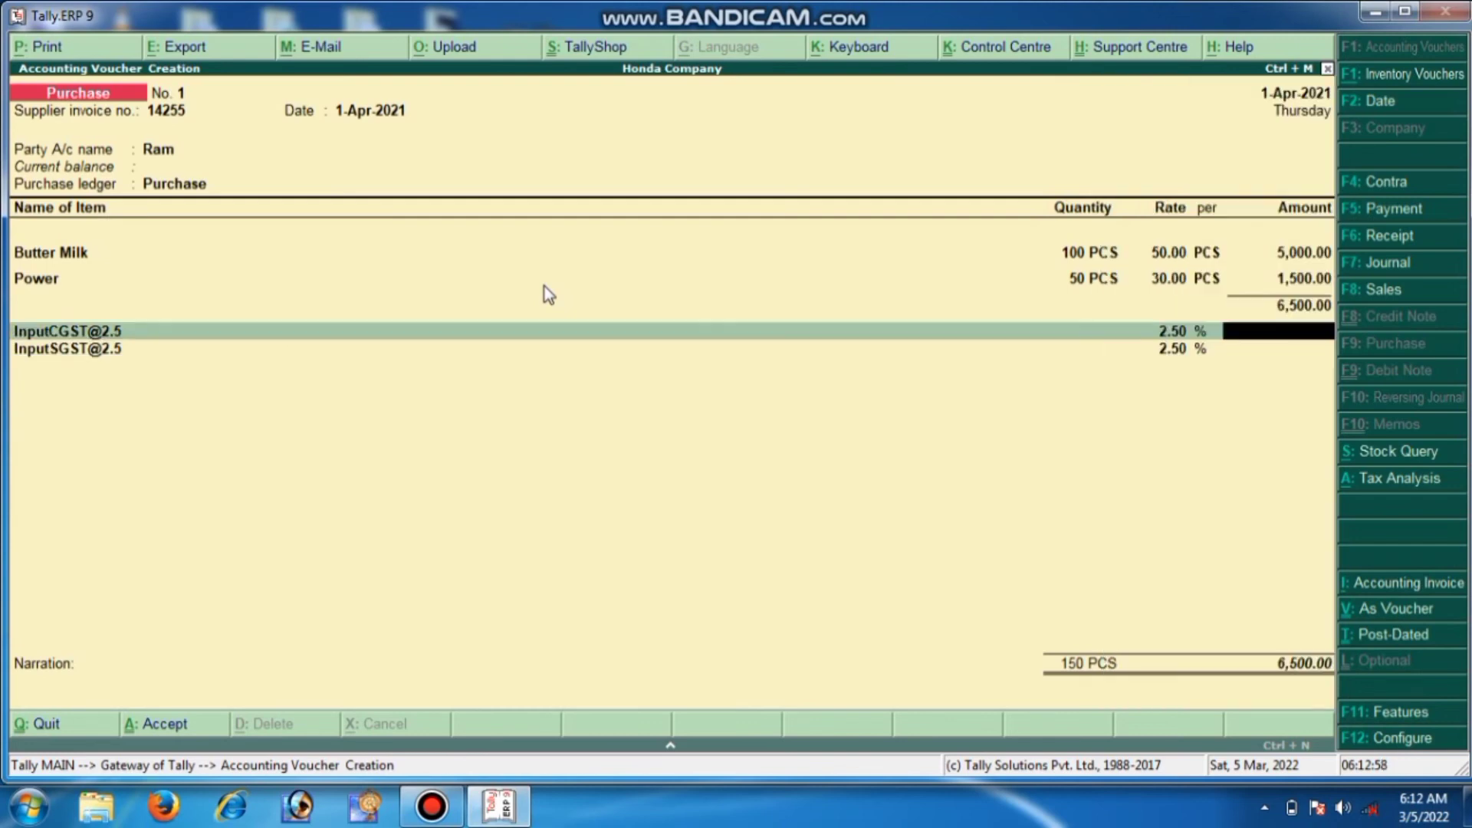
pyautogui.press('BackSpace')
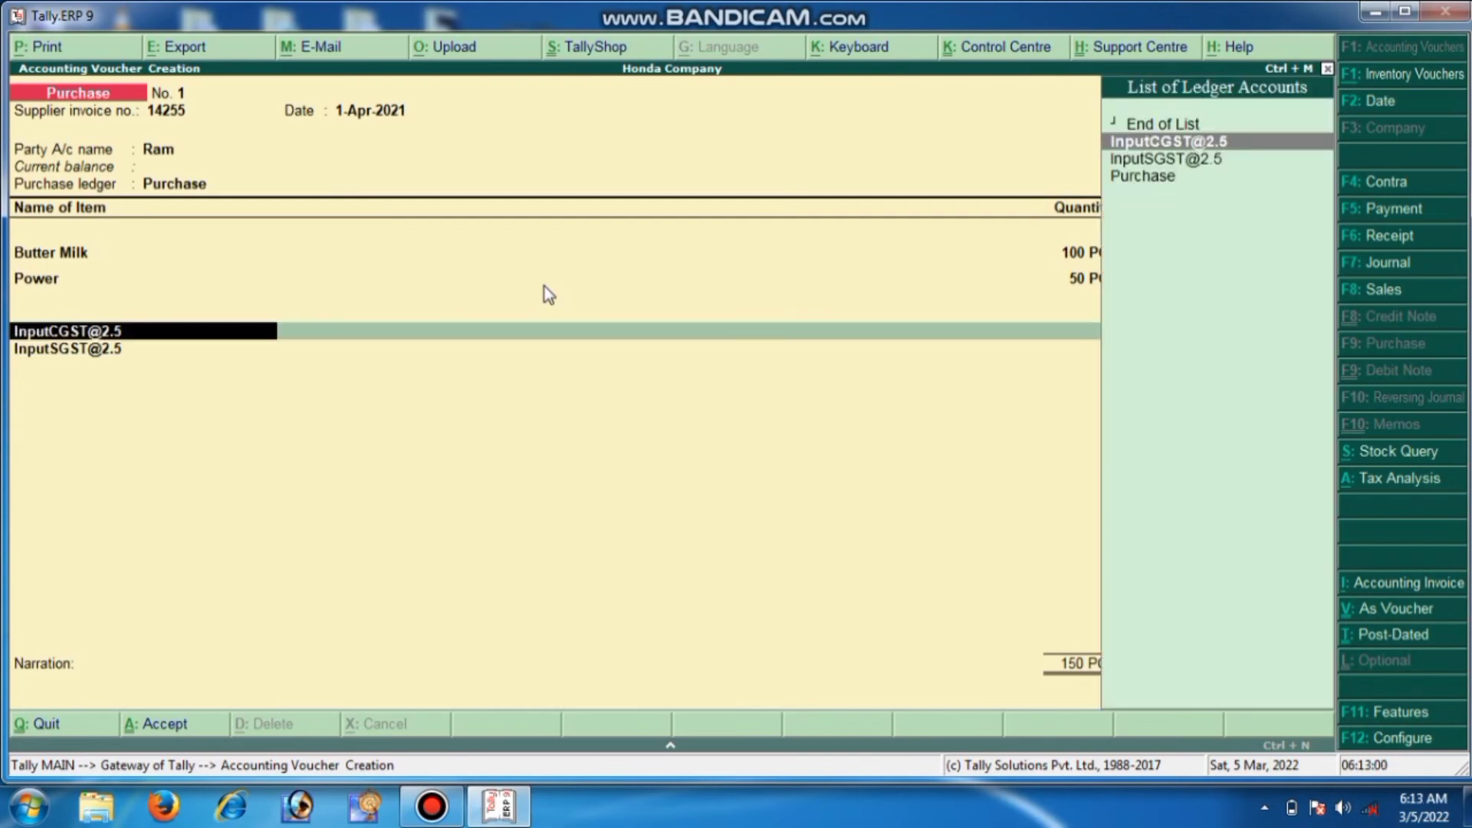
pyautogui.press('Down')
pyautogui.press('Return')
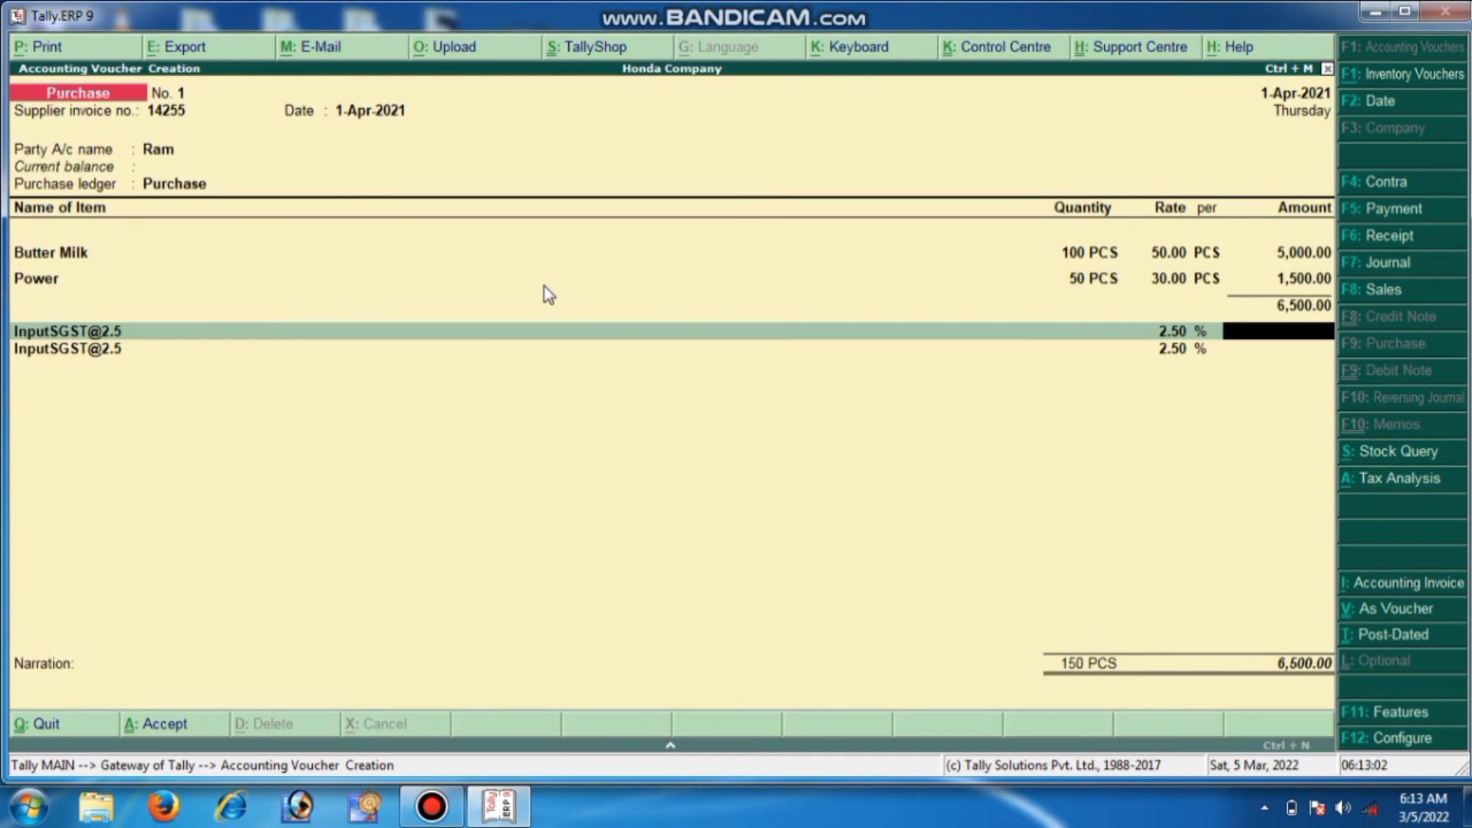
pyautogui.press('BackSpace')
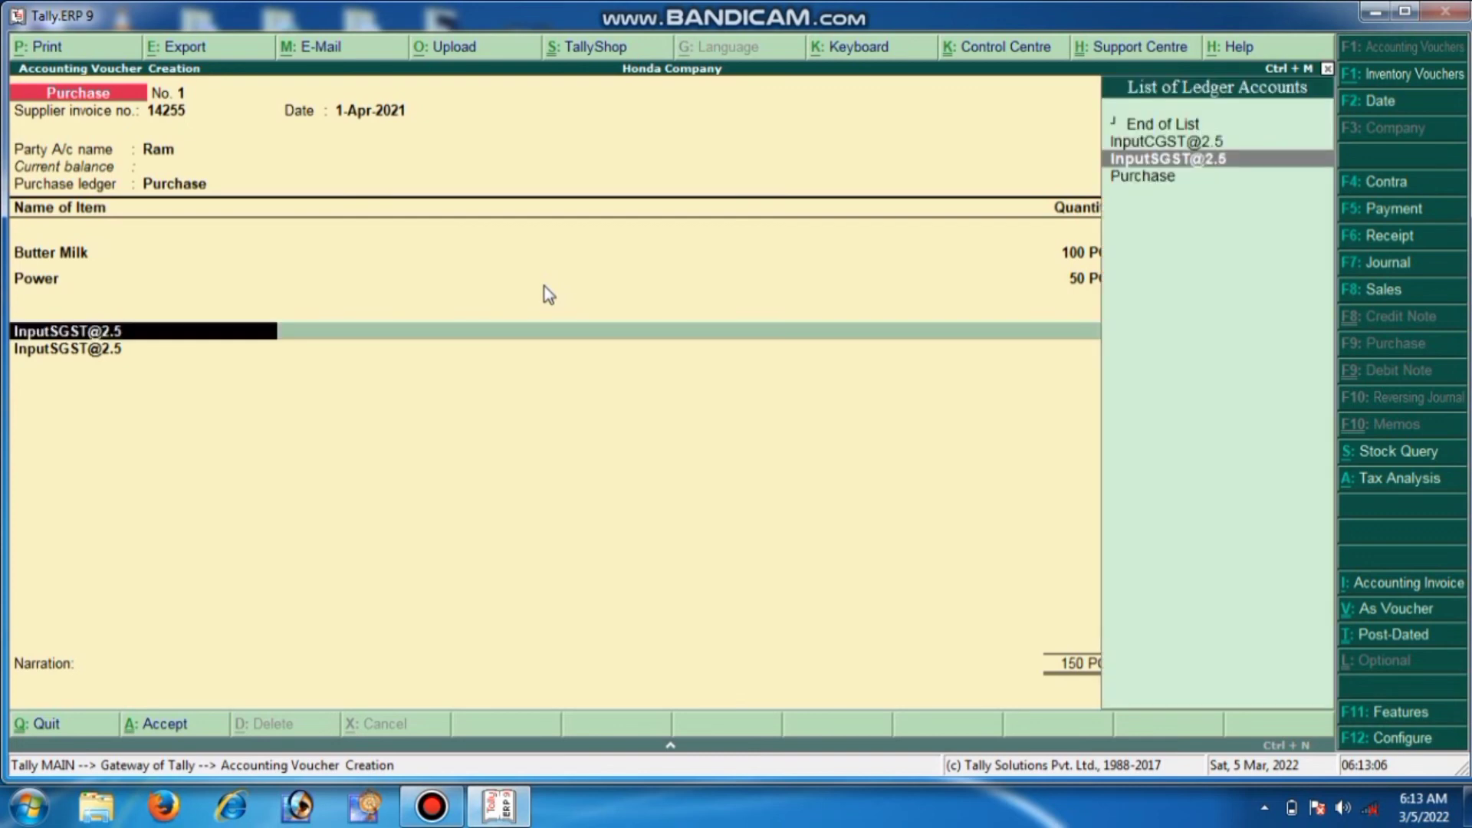
pyautogui.press('Down')
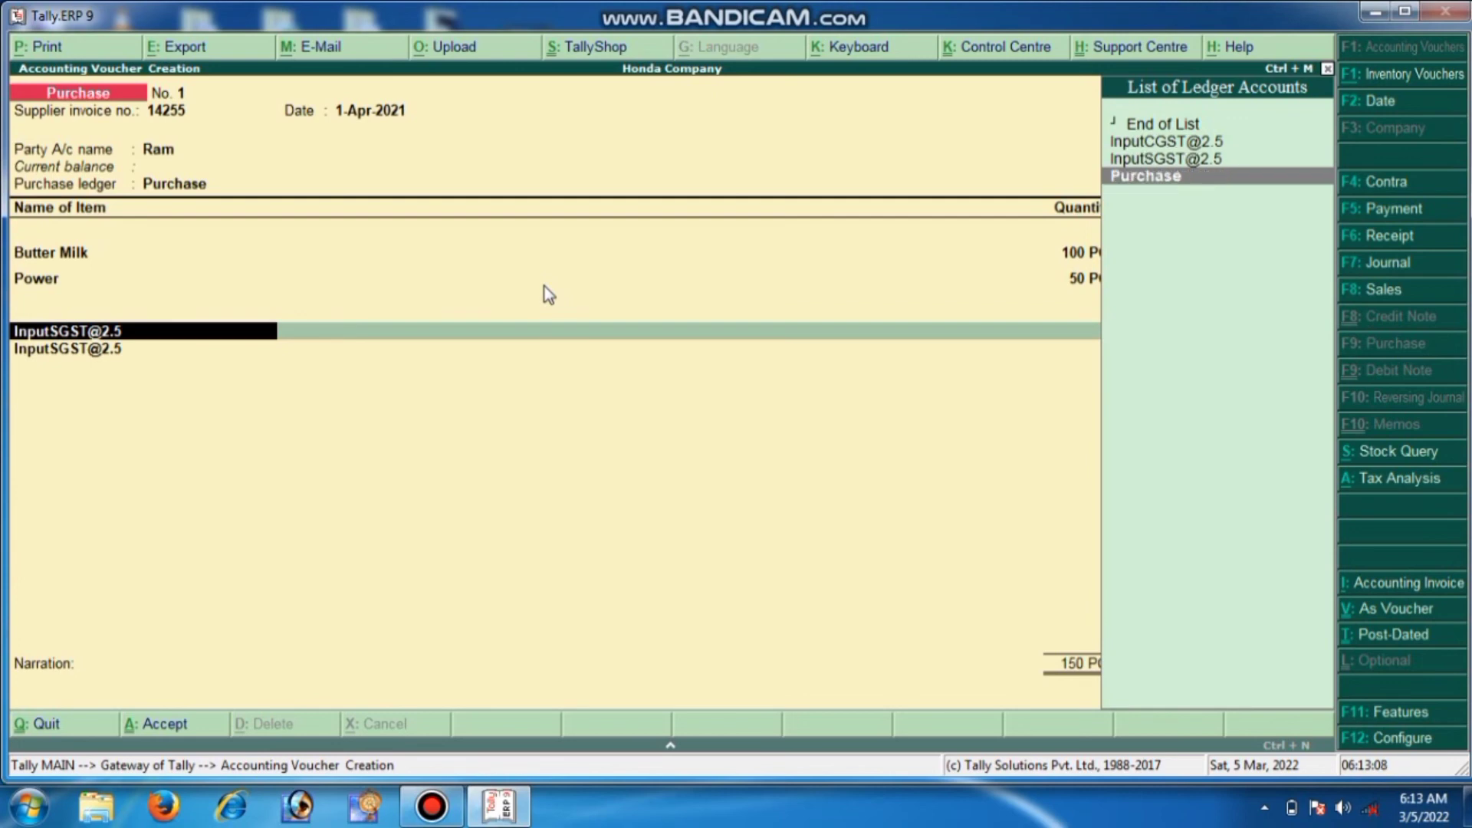
pyautogui.press('Return')
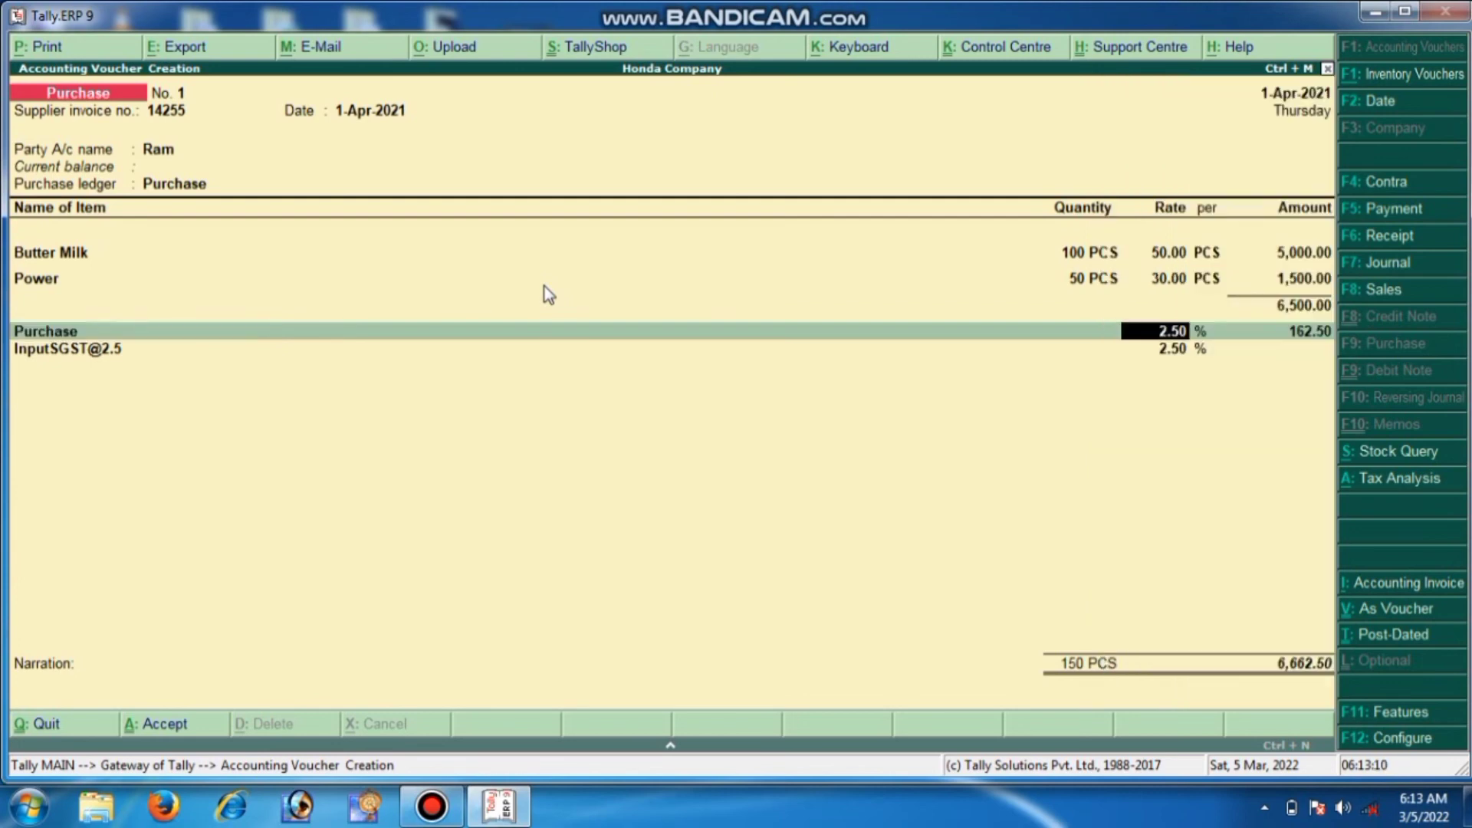
pyautogui.press('Return')
pyautogui.press('Return')
pyautogui.press('Return')
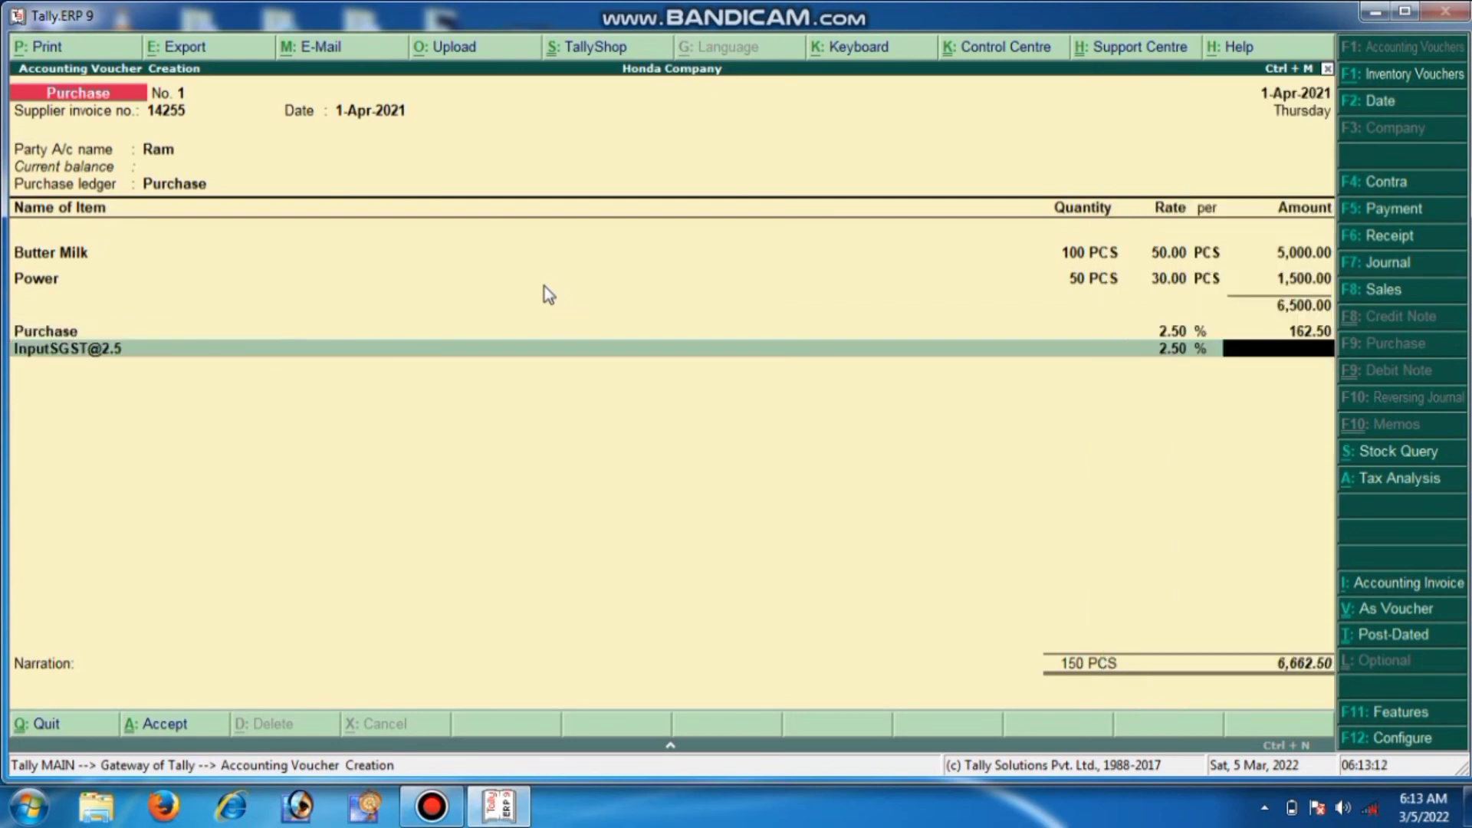
pyautogui.write('162.50')
pyautogui.press('BackSpace')
pyautogui.write('0')
pyautogui.press('Return')
pyautogui.press('BackSpace')
pyautogui.press('BackSpace')
pyautogui.press('BackSpace')
pyautogui.press('BackSpace')
pyautogui.press('BackSpace')
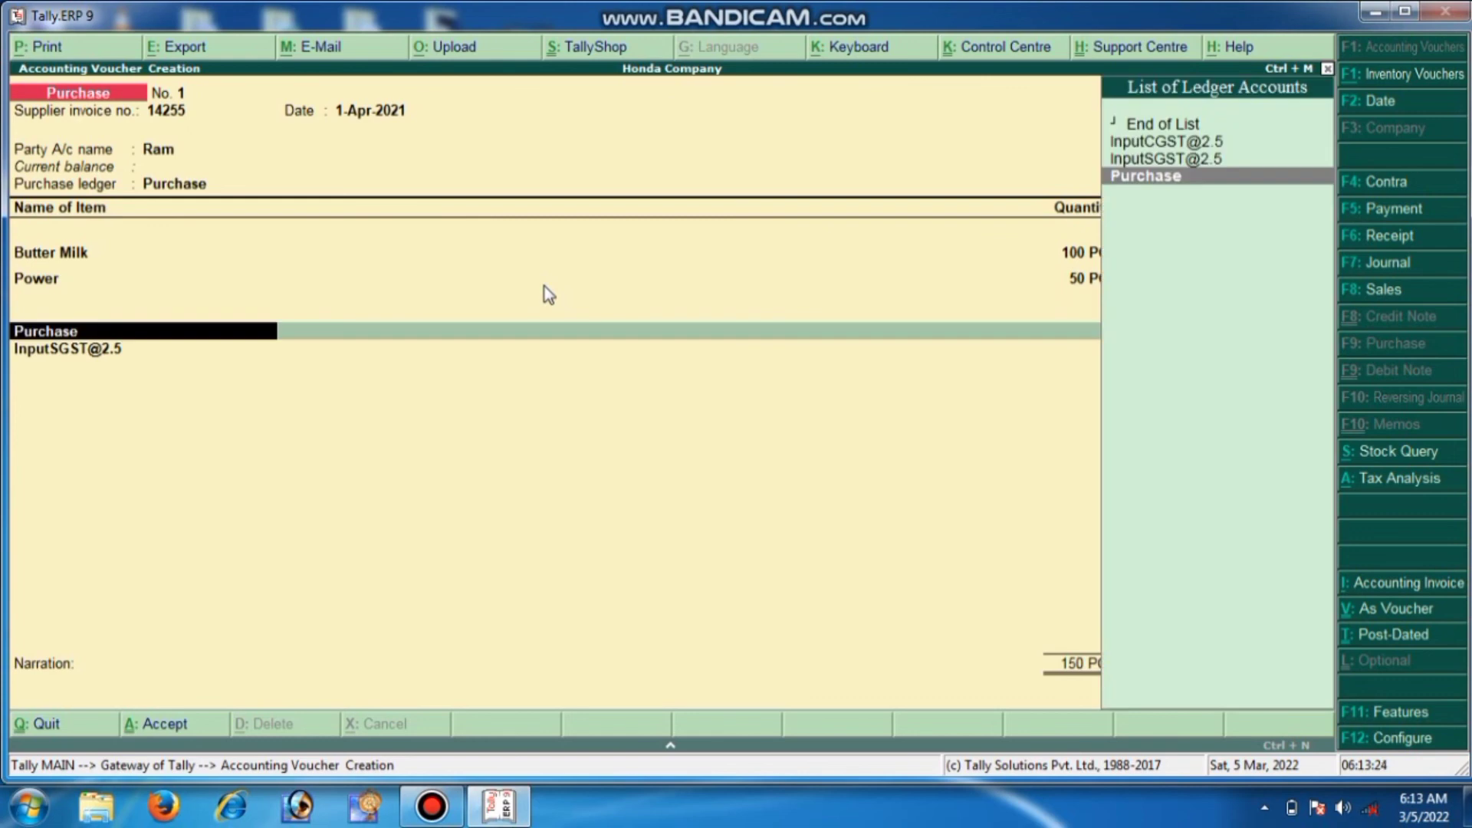
pyautogui.press('Up')
pyautogui.press('Up')
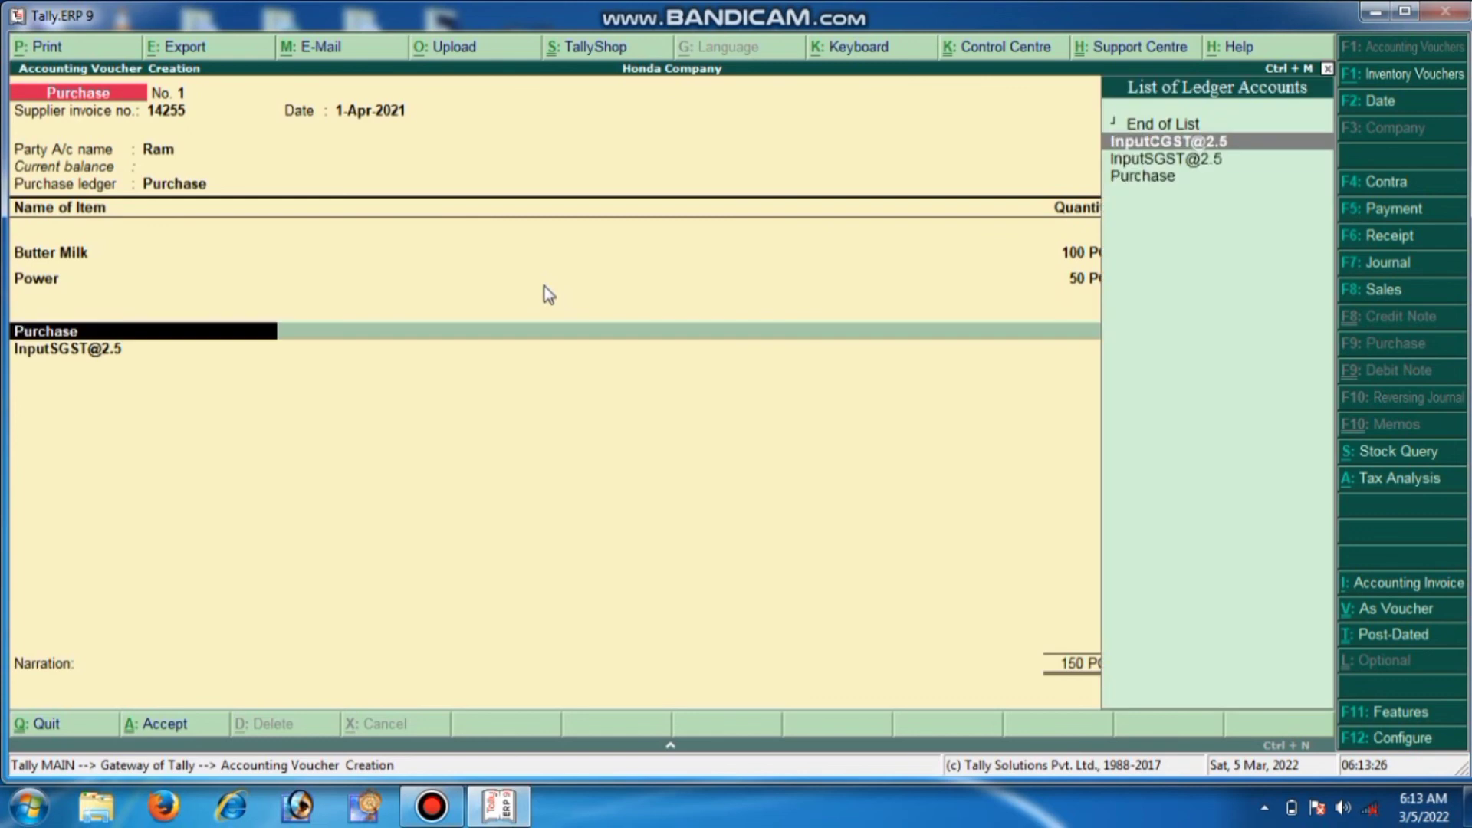
pyautogui.press('Return')
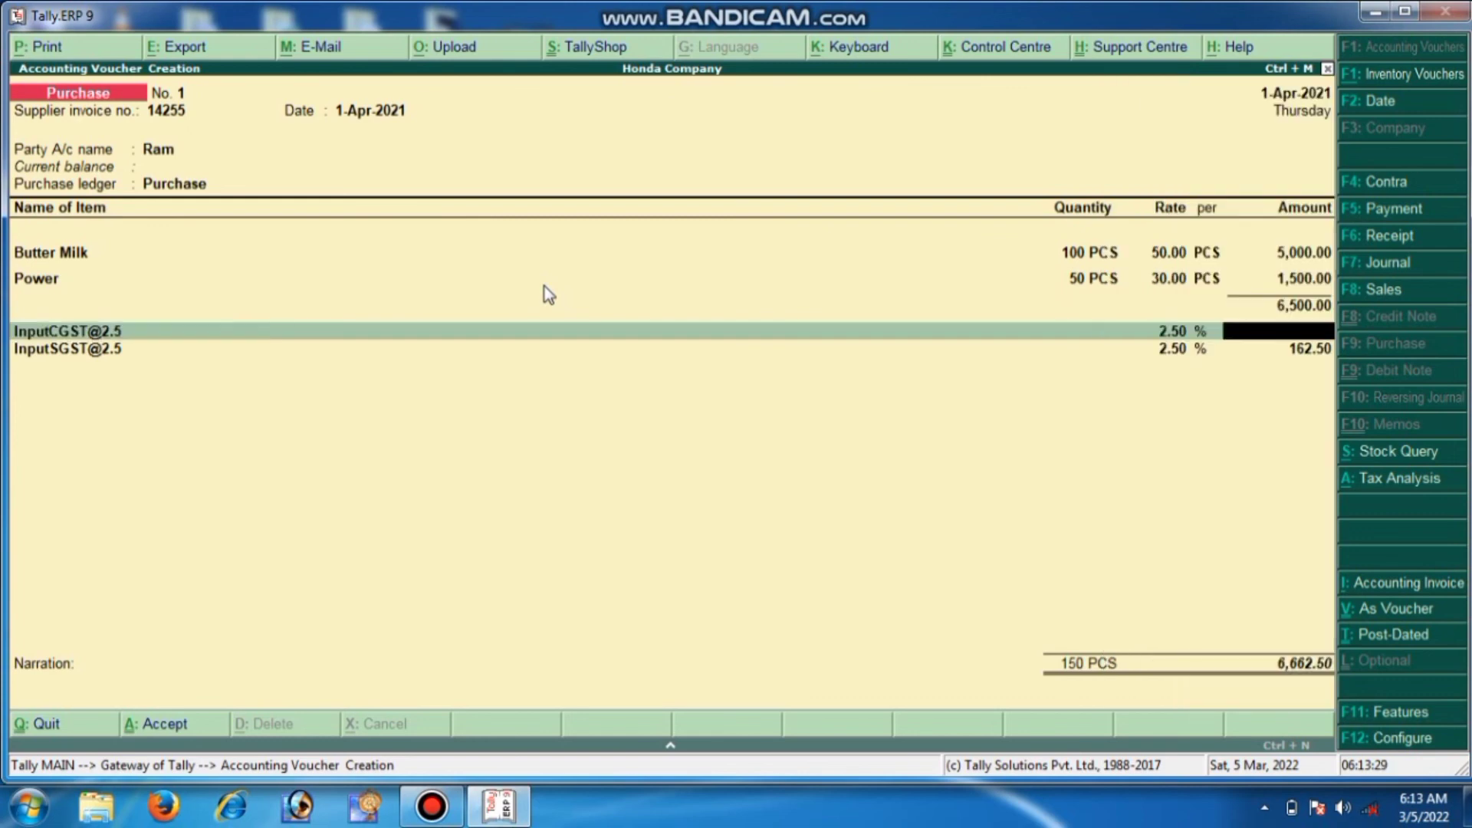
pyautogui.write('162.50')
pyautogui.press('Return')
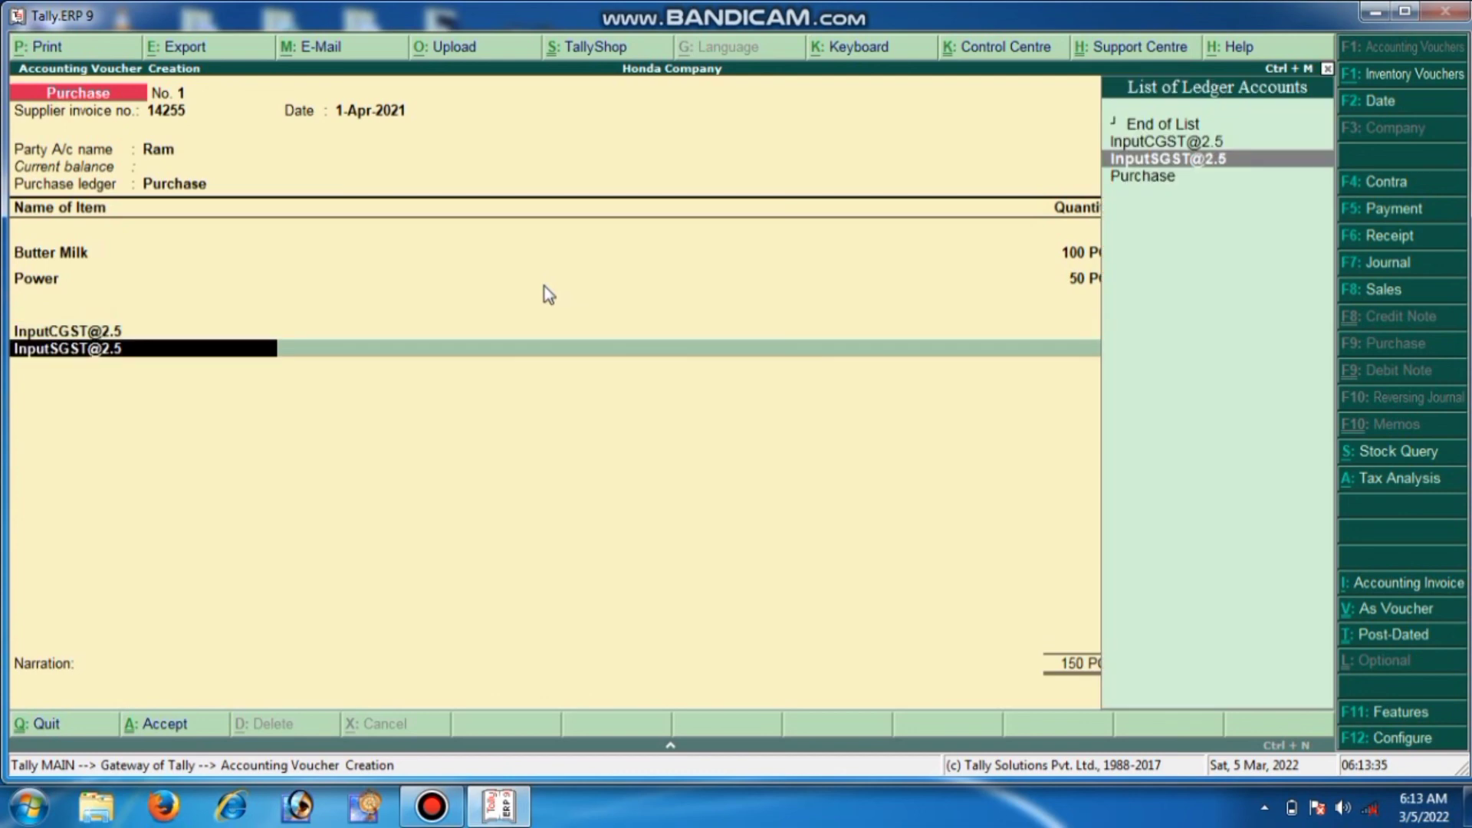
pyautogui.press('Return')
pyautogui.press('Return')
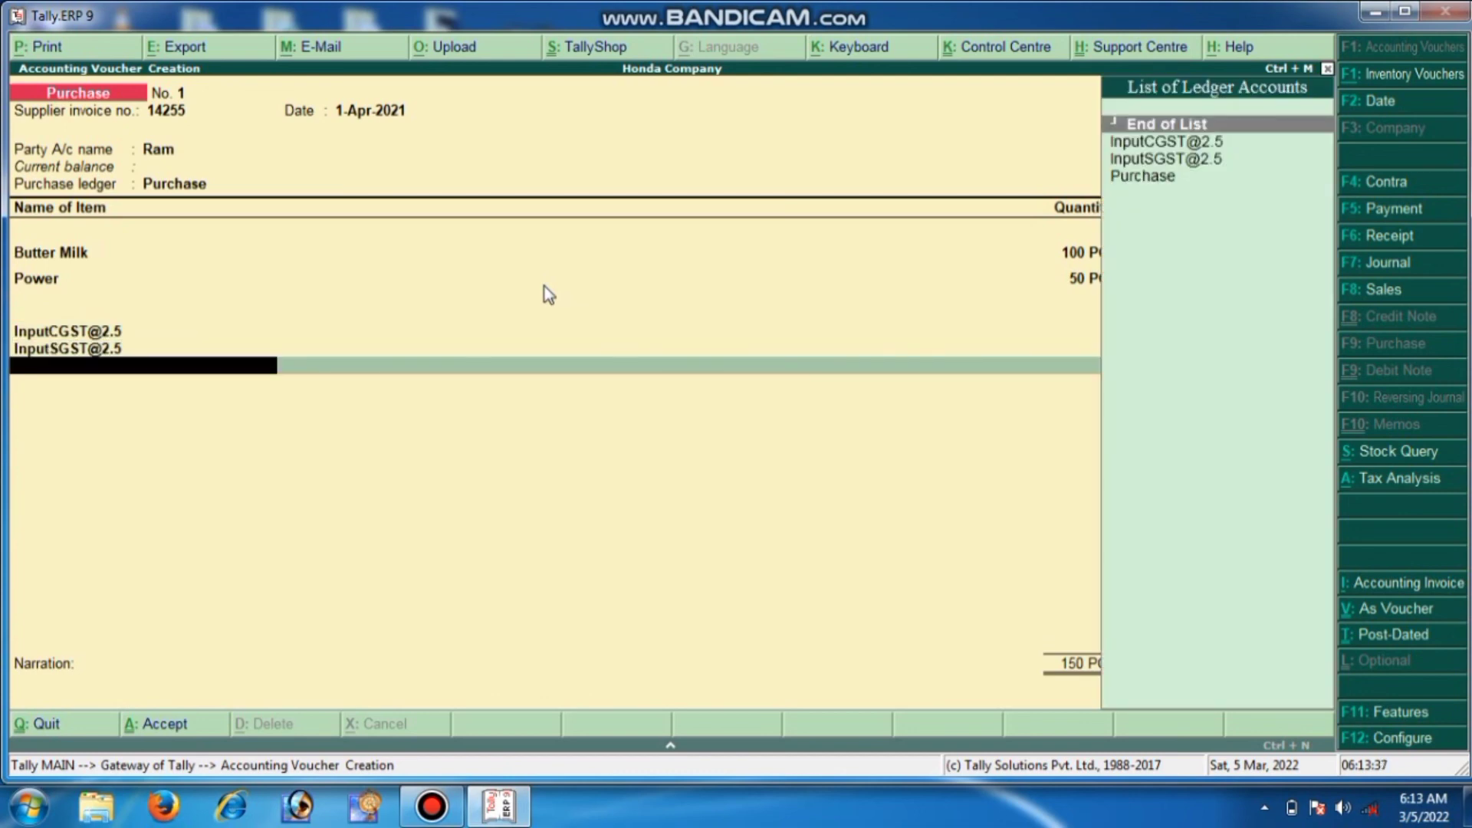
pyautogui.press('Return')
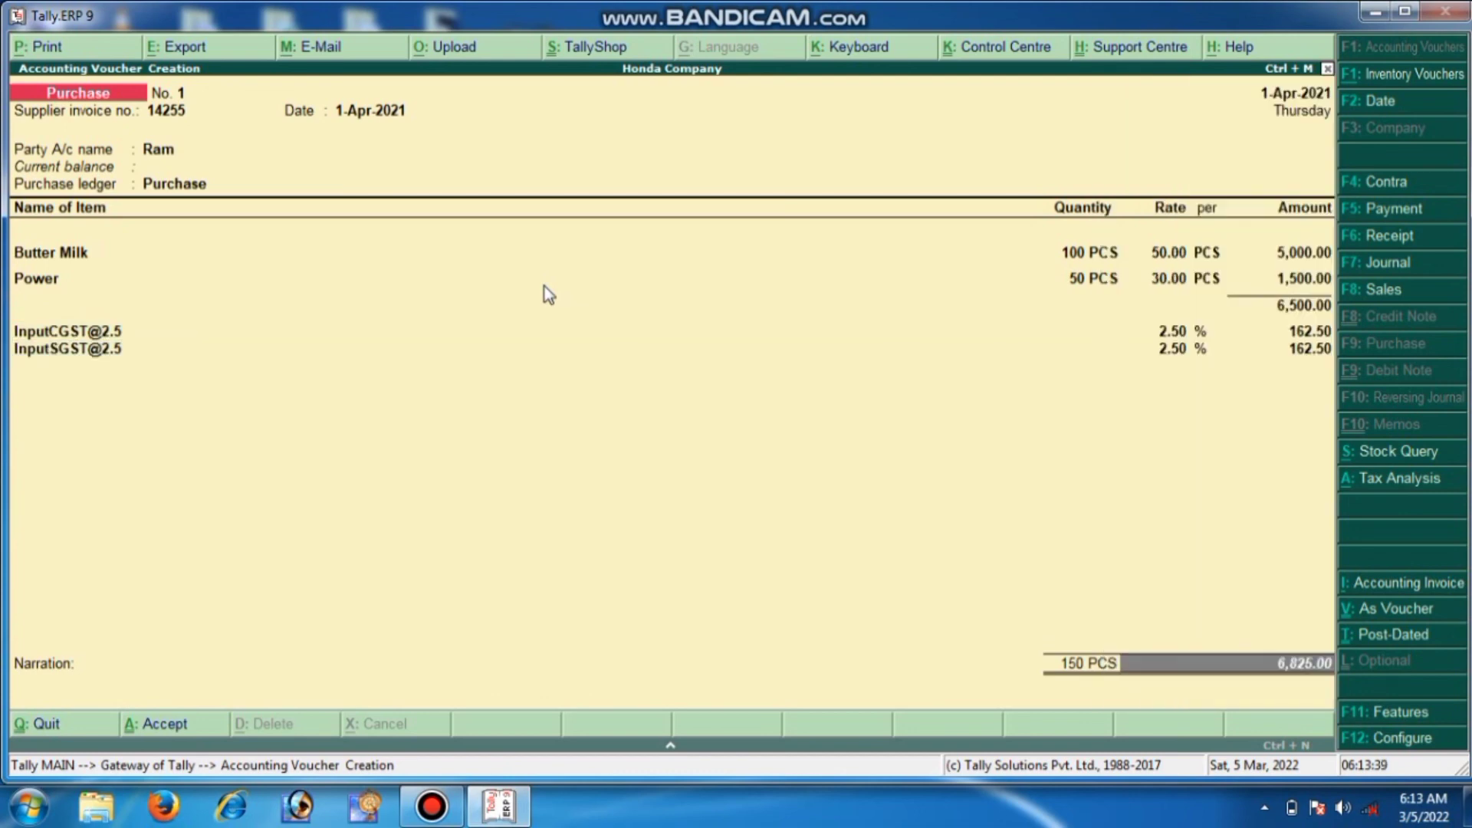
# Save the purchase voucher past the tax warning, then quit the blank Stock Journal
pyautogui.press('Return')
pyautogui.press('Return')
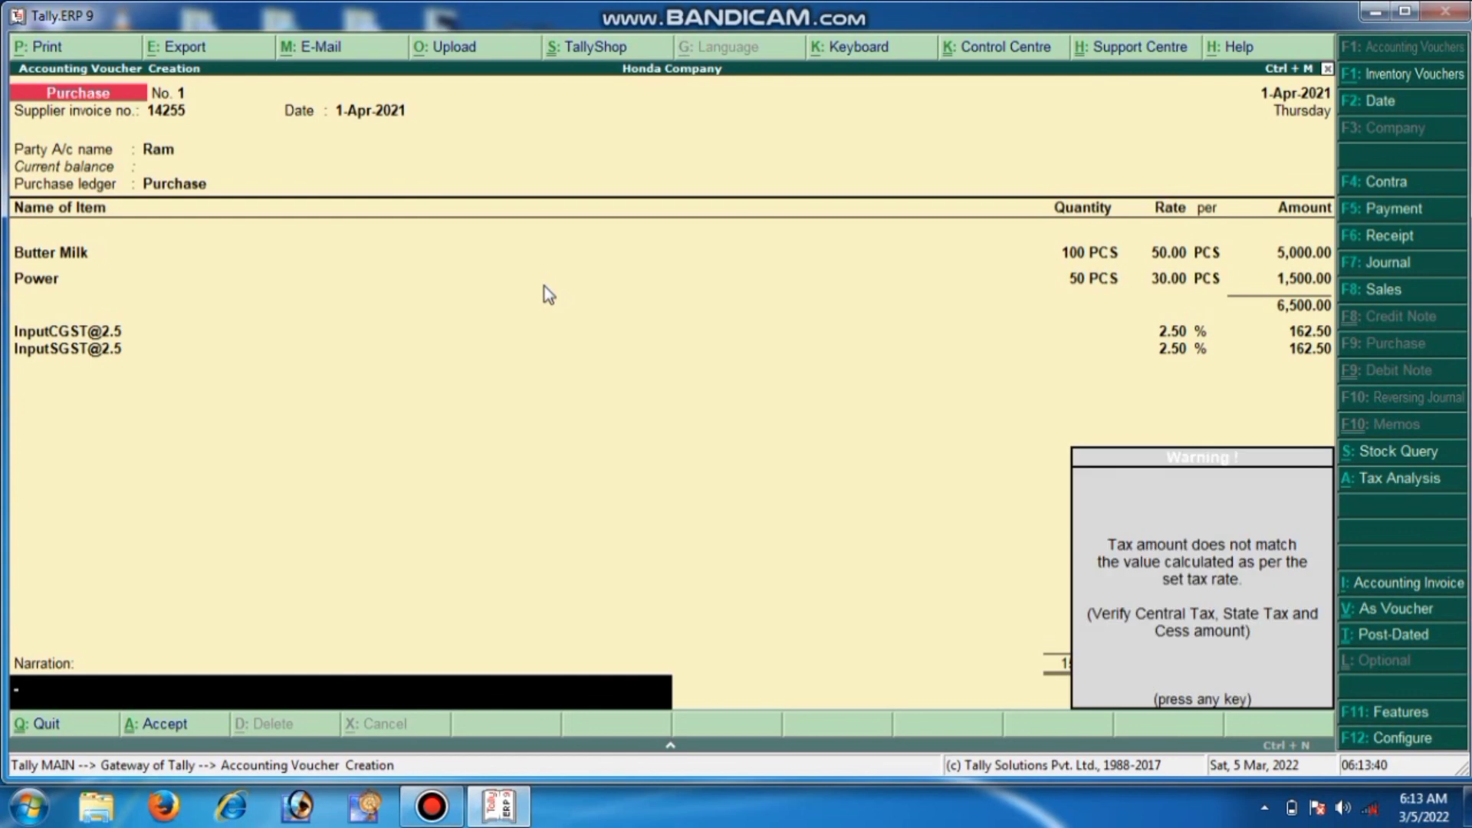
pyautogui.press('Return')
pyautogui.press('Return')
pyautogui.hotkey('alt', 'F7')
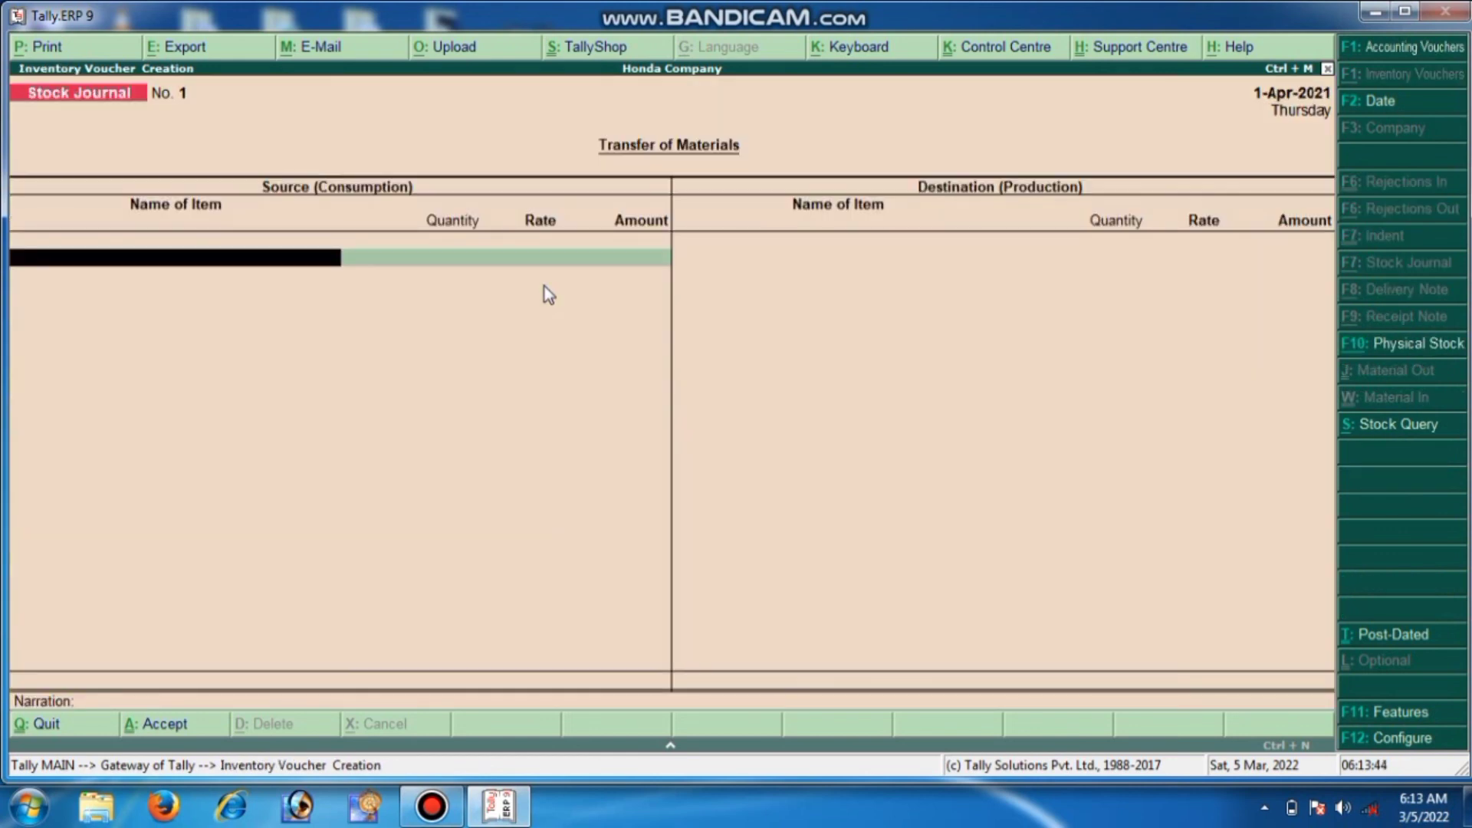
pyautogui.press('Escape')
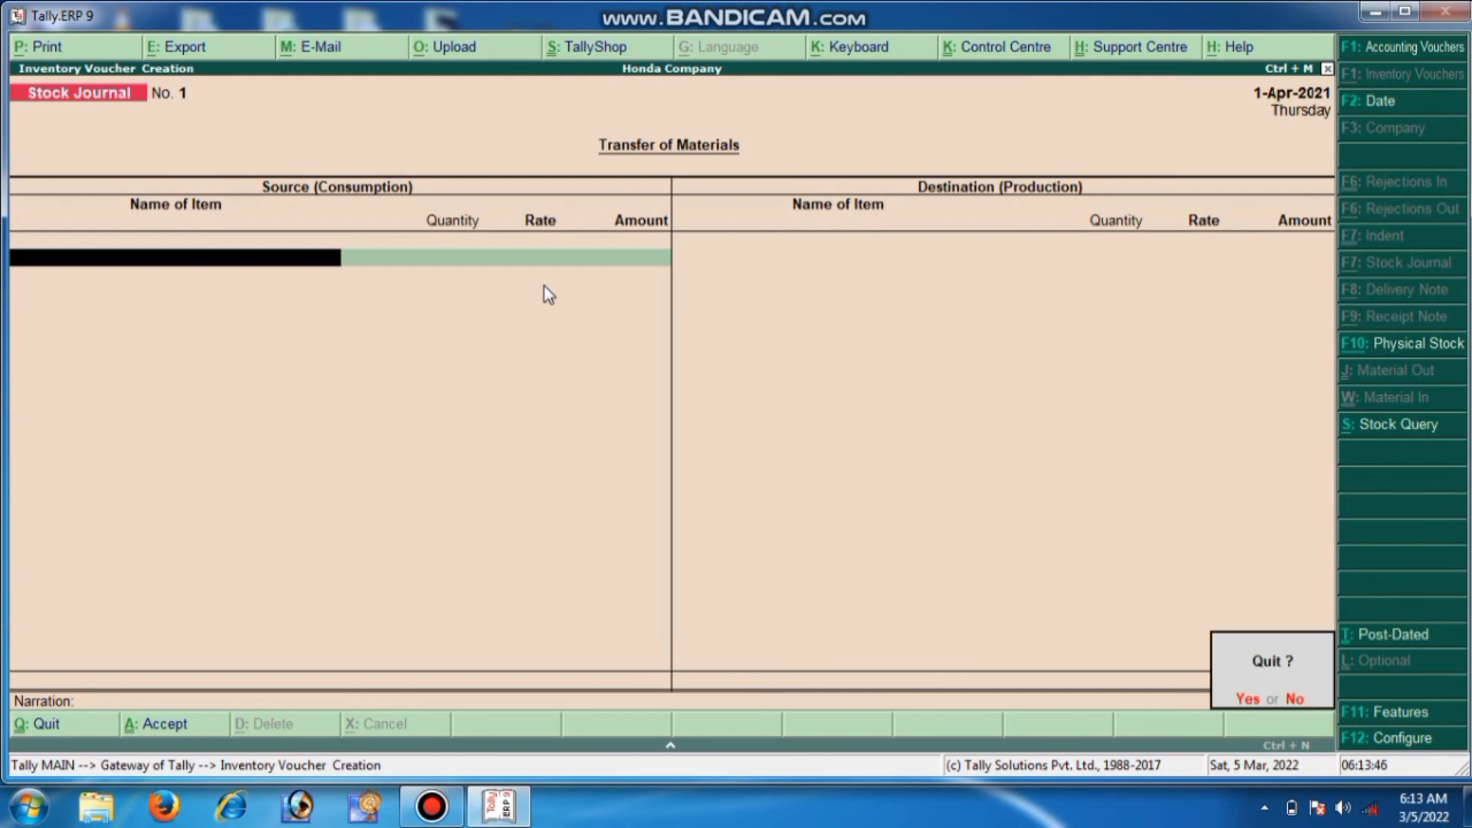
pyautogui.press('Return')
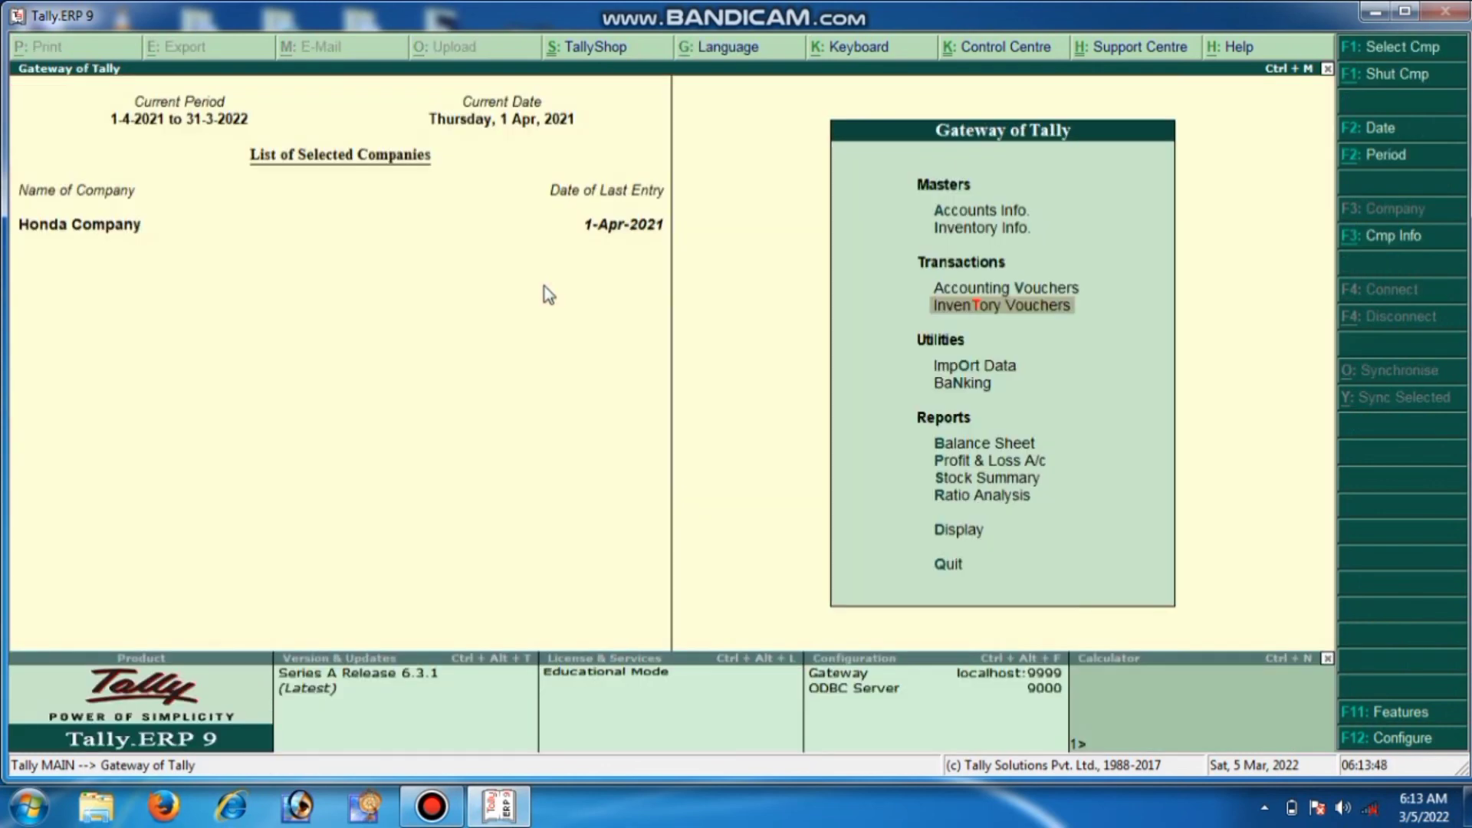
# Go through Display and Inventory Books to Movement Analysis, highlighting Stock Item Analysis
pyautogui.press('Down')
pyautogui.press('Down')
pyautogui.press('Down')
pyautogui.press('Down')
pyautogui.press('Down')
pyautogui.press('Down')
pyautogui.press('Down')
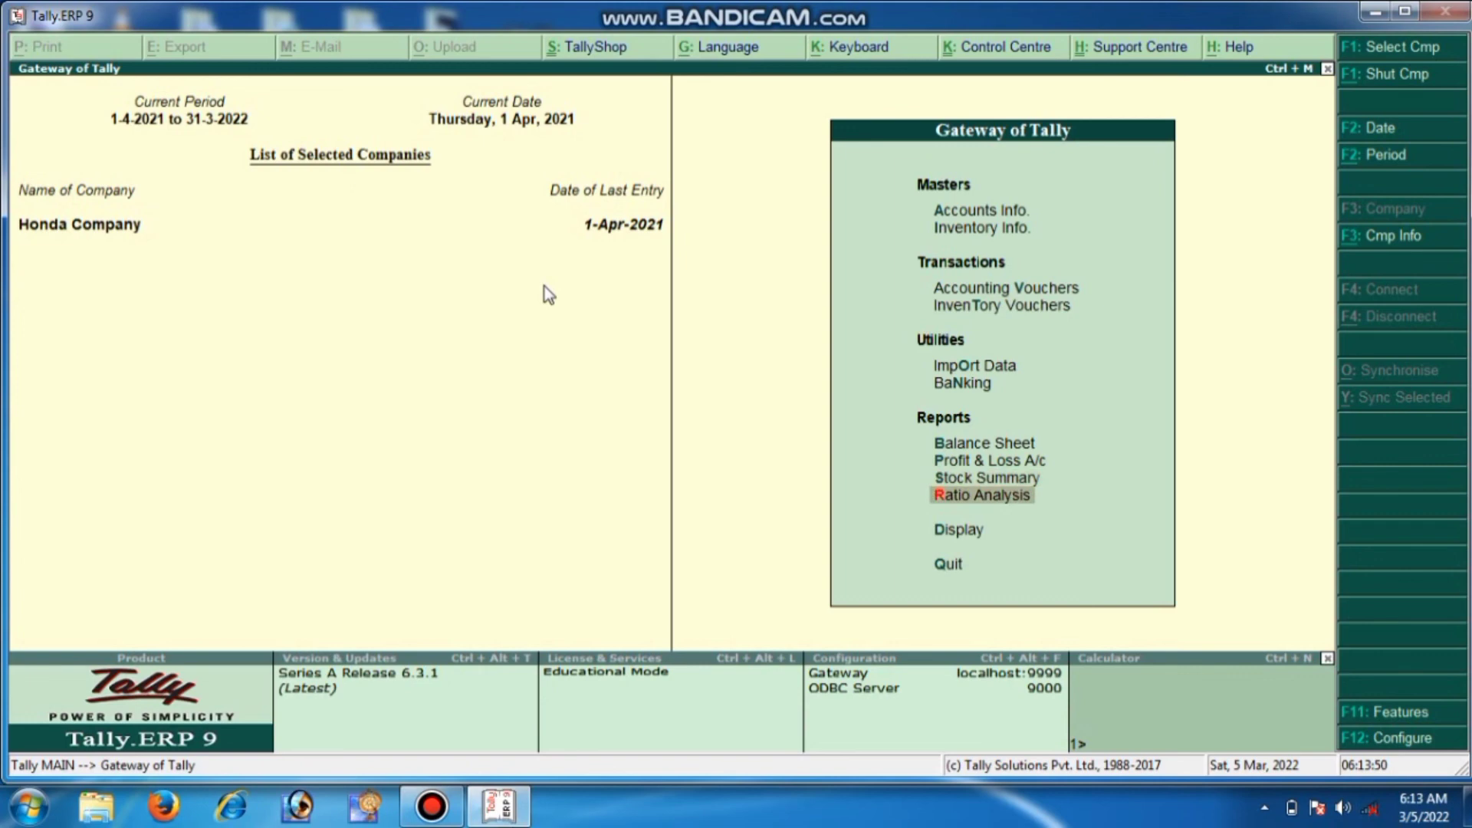
pyautogui.press('Return')
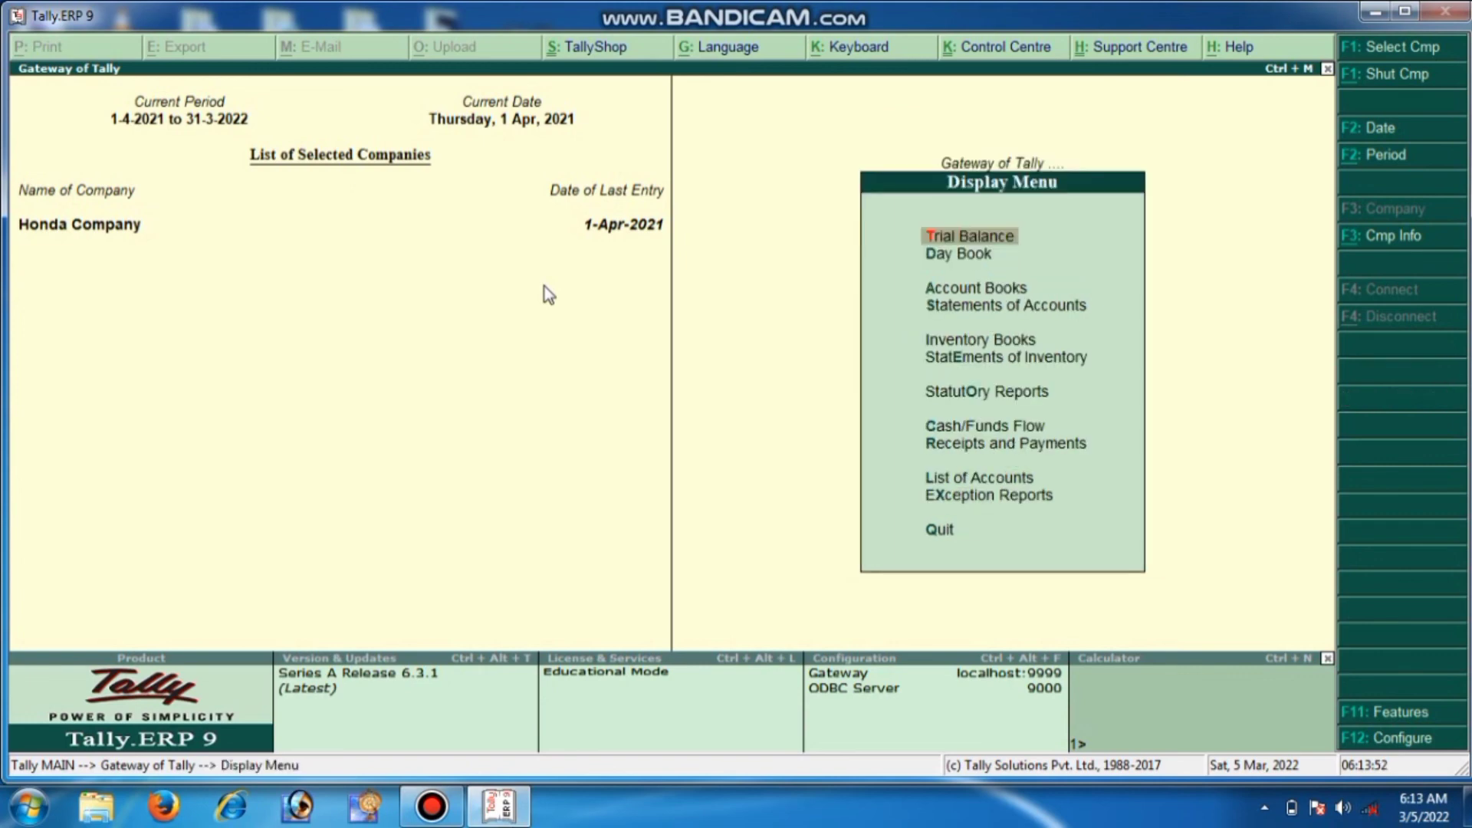
pyautogui.press('Return')
pyautogui.press('Escape')
pyautogui.press('Down')
pyautogui.press('Down')
pyautogui.press('Down')
pyautogui.press('Down')
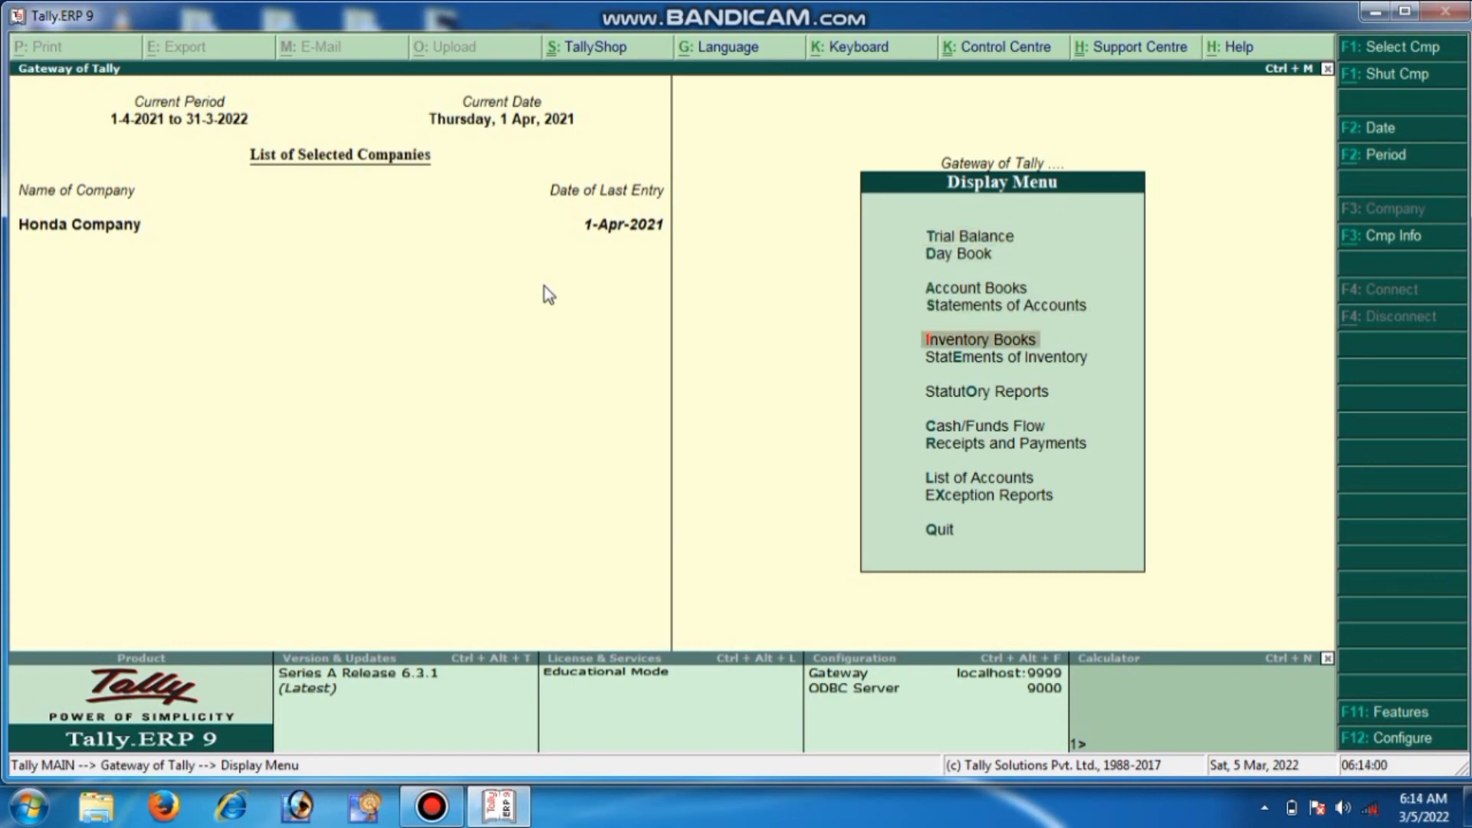
pyautogui.press('Return')
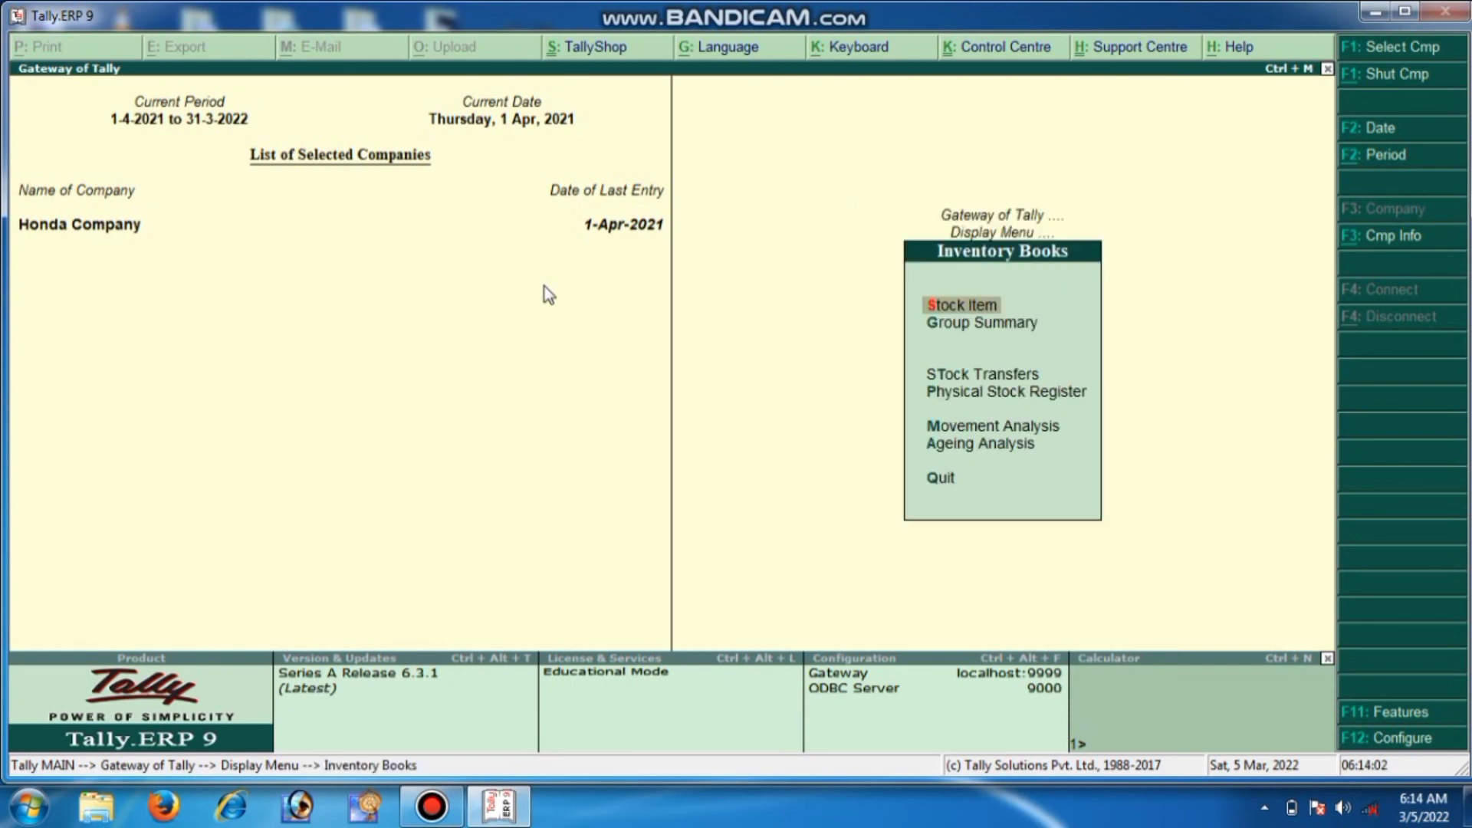
pyautogui.press('Down')
pyautogui.press('Down')
pyautogui.press('Down')
pyautogui.press('Down')
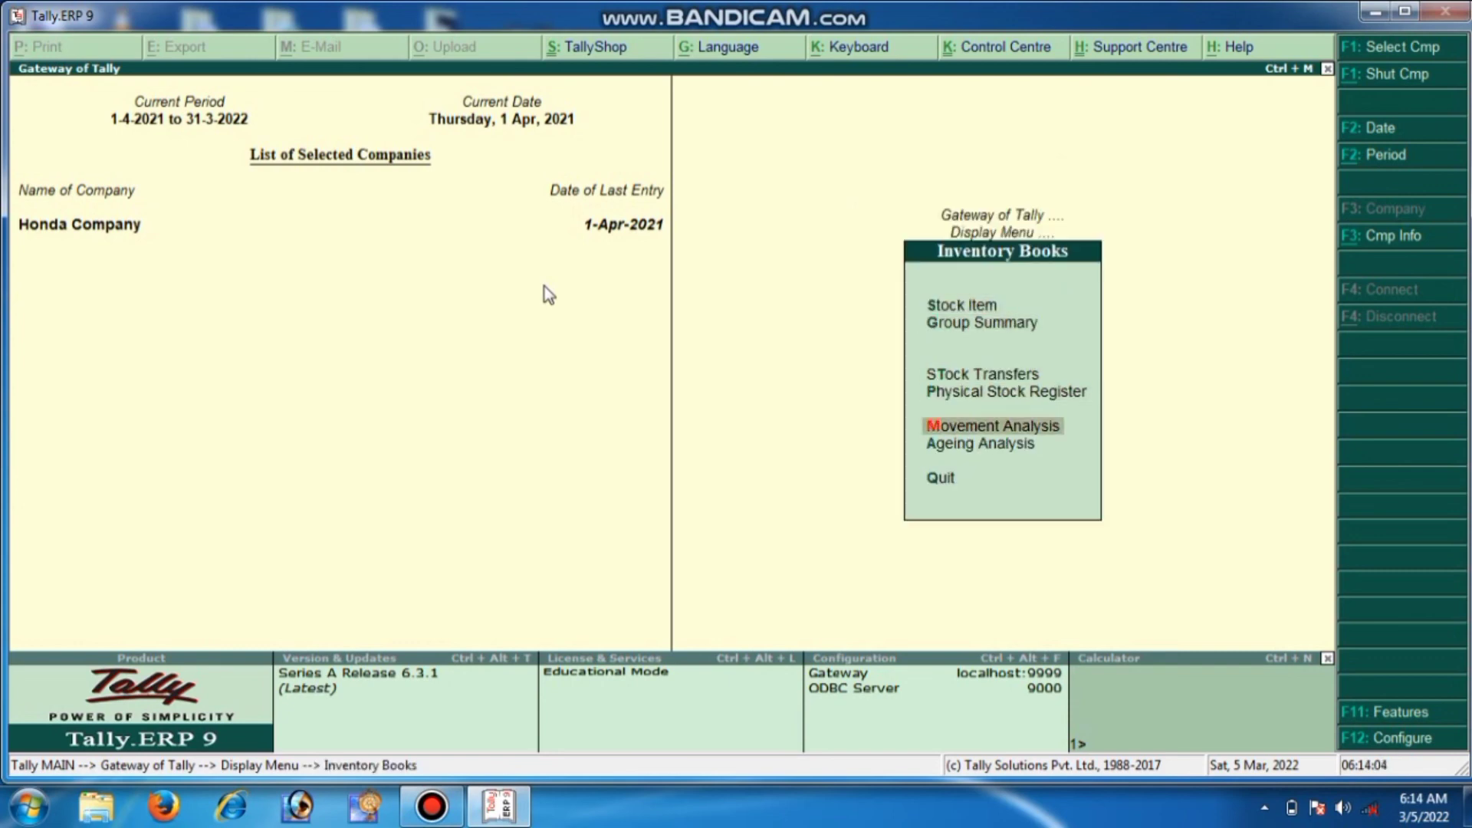
pyautogui.press('Return')
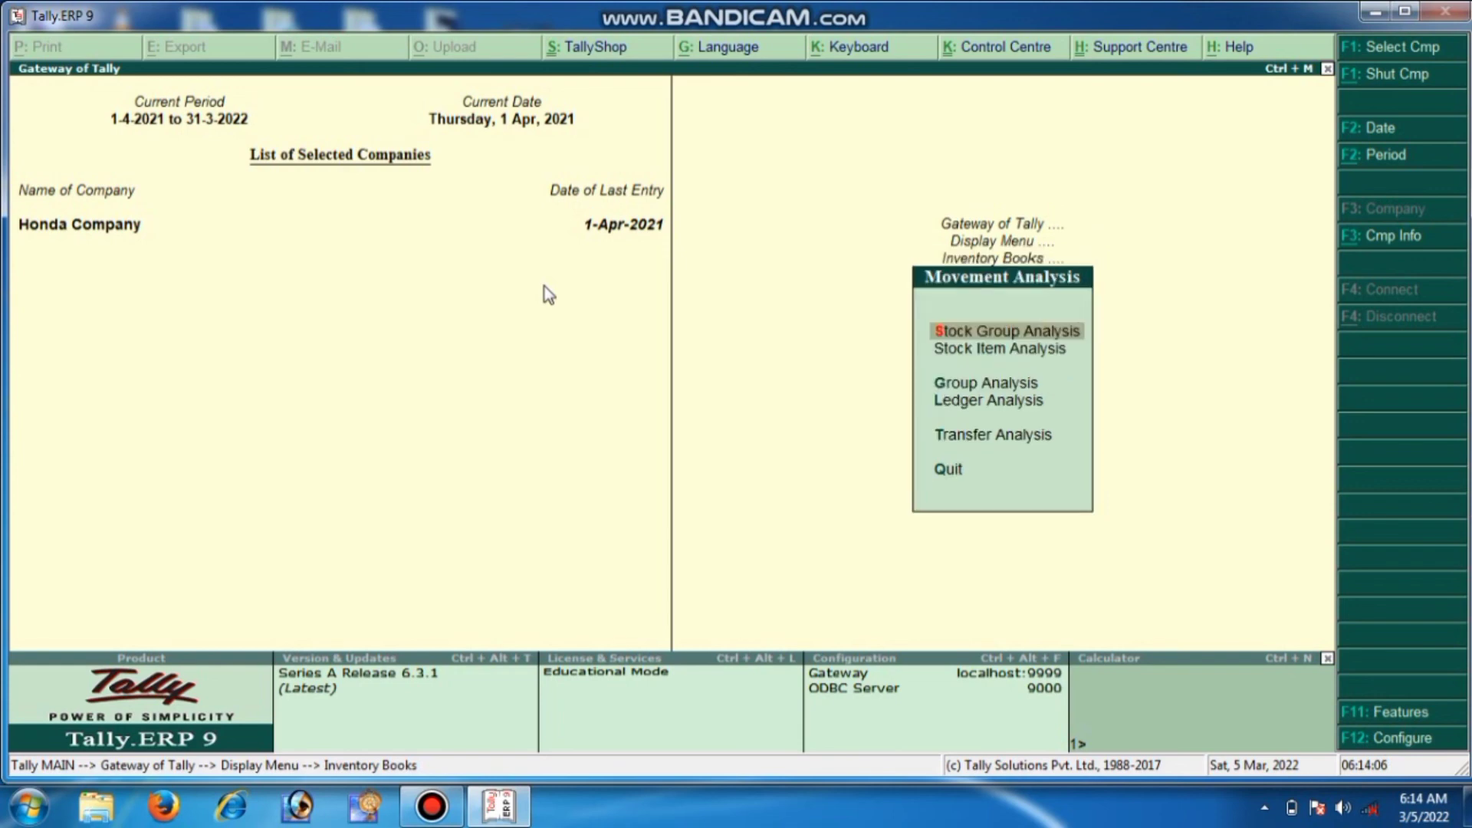
pyautogui.press('Down')
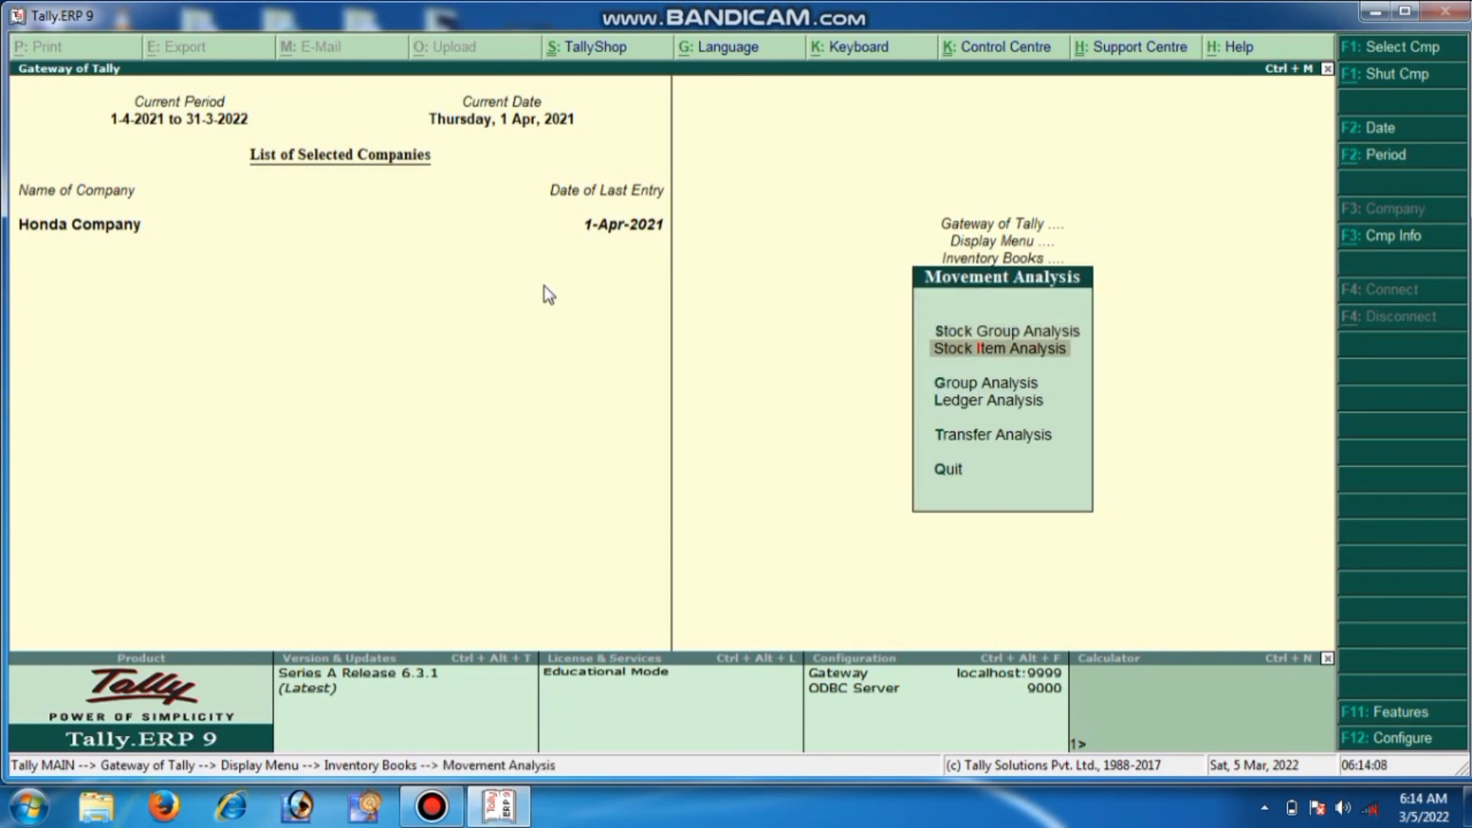
# View the stock item movement analysis for Butter Milk, then back out
pyautogui.press('Return')
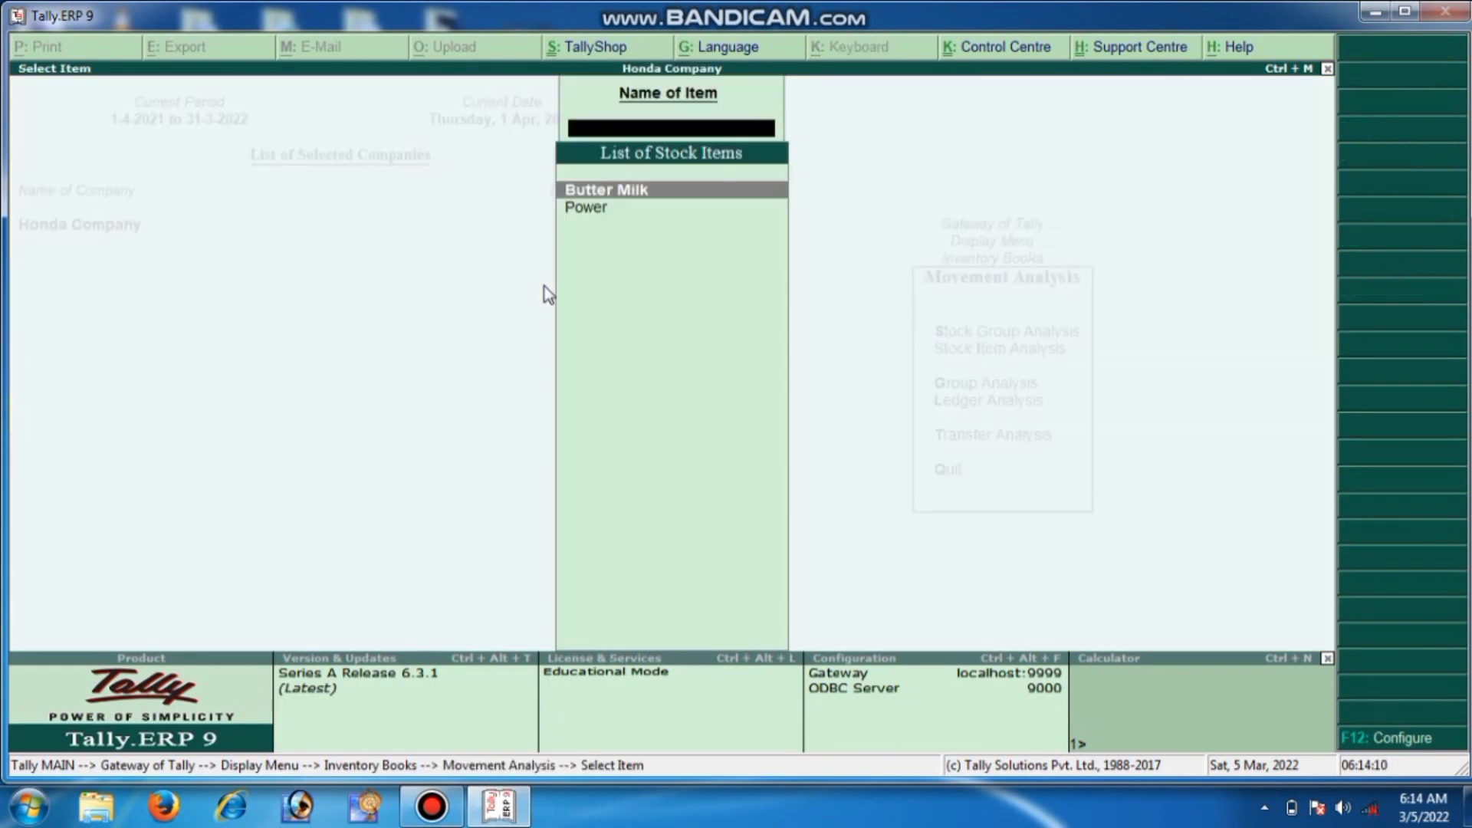
pyautogui.press('Return')
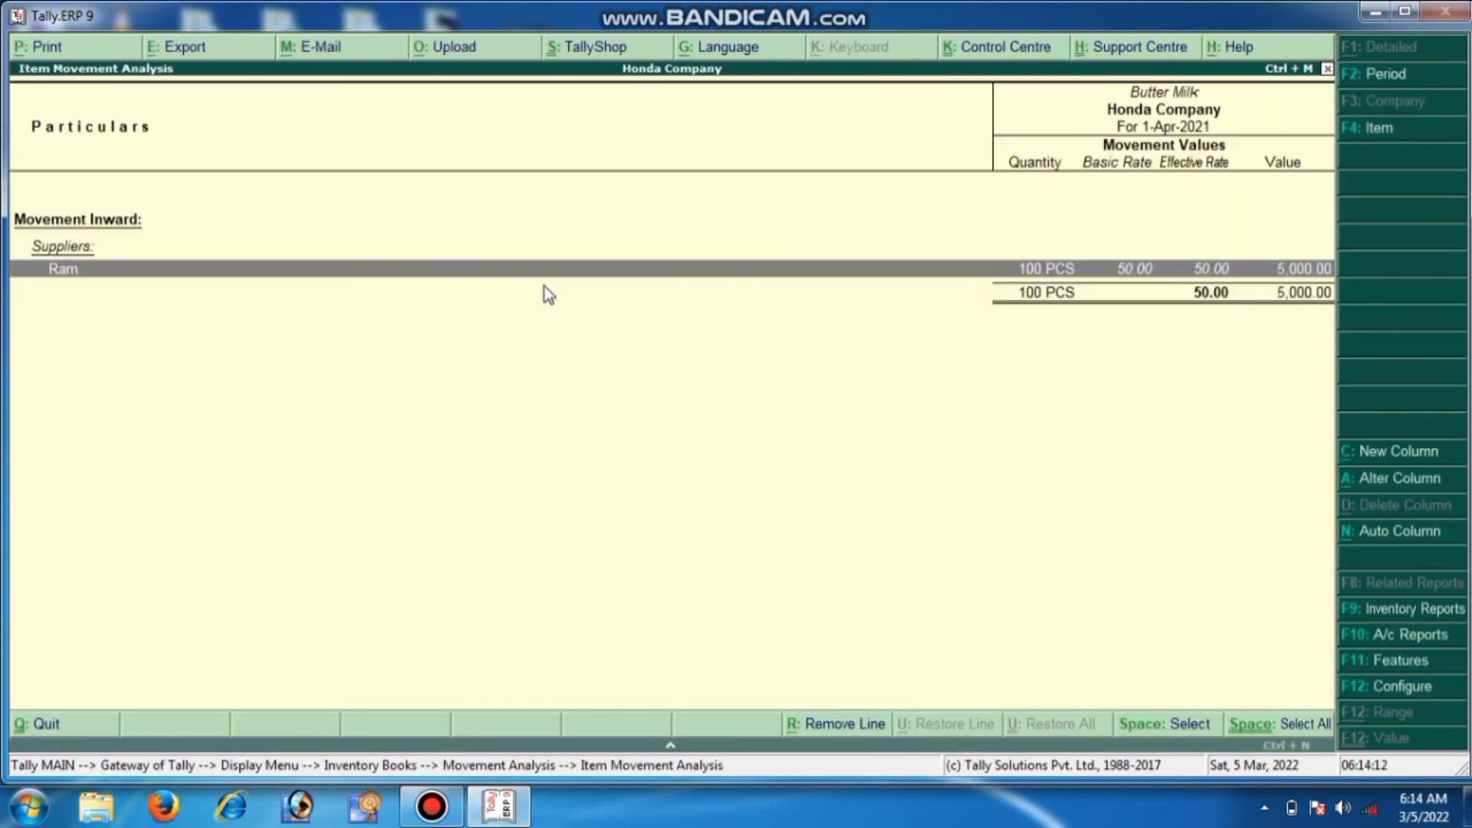
pyautogui.press('Escape')
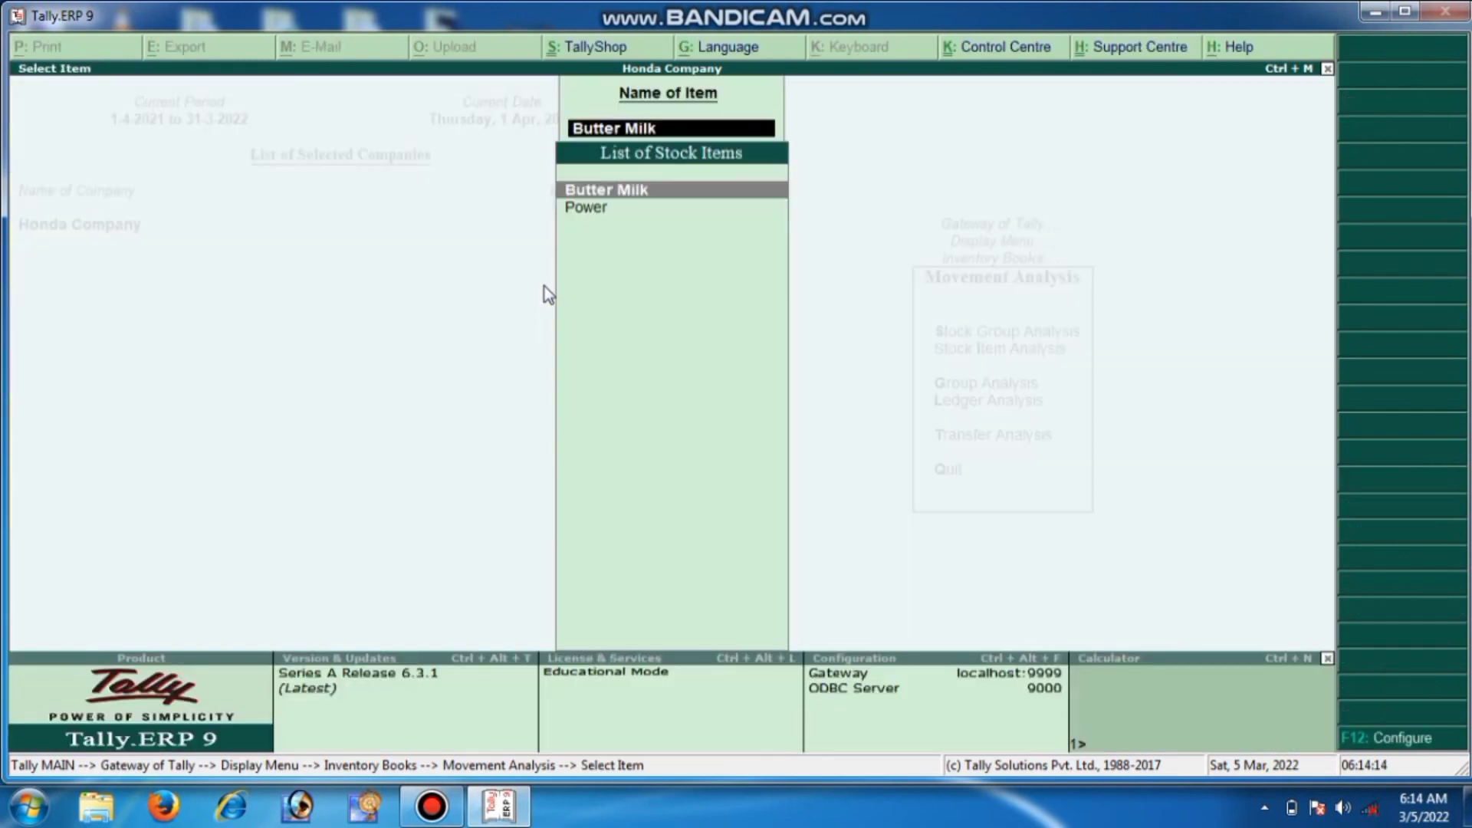
pyautogui.press('Escape')
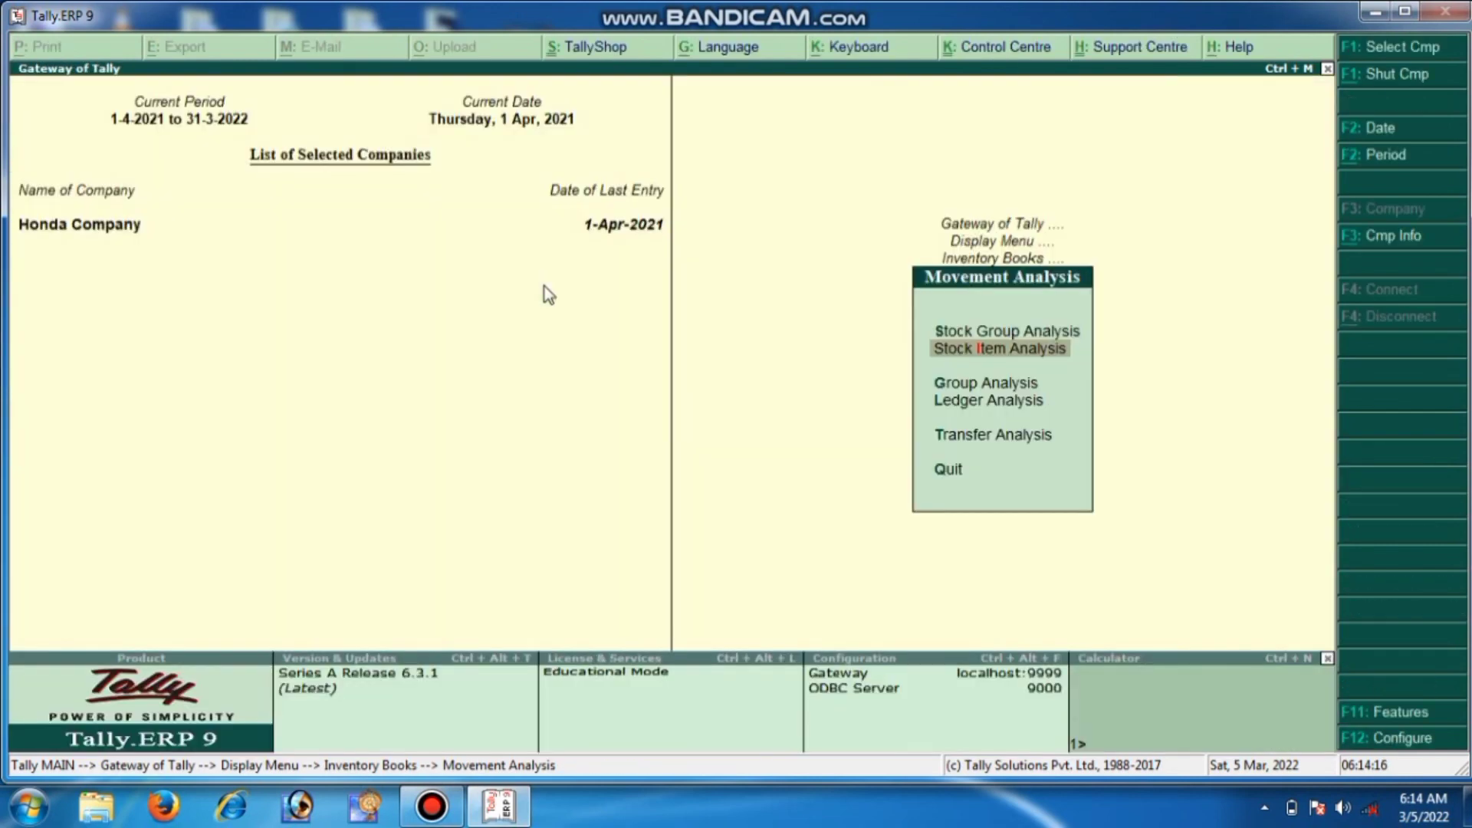
# View the stock group movement analysis for the Primary group, then exit
pyautogui.press('Up')
pyautogui.press('Return')
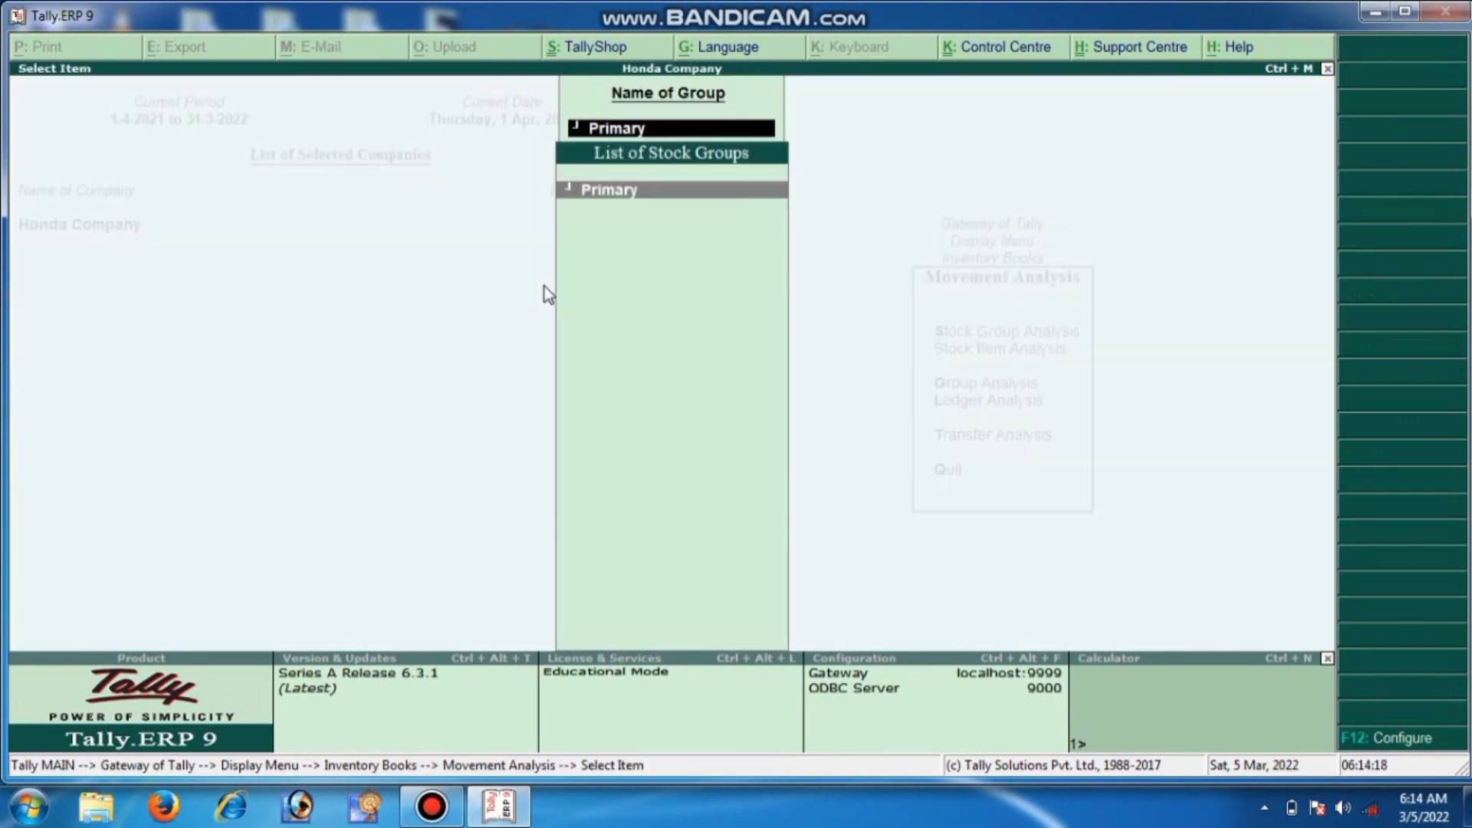
pyautogui.press('Return')
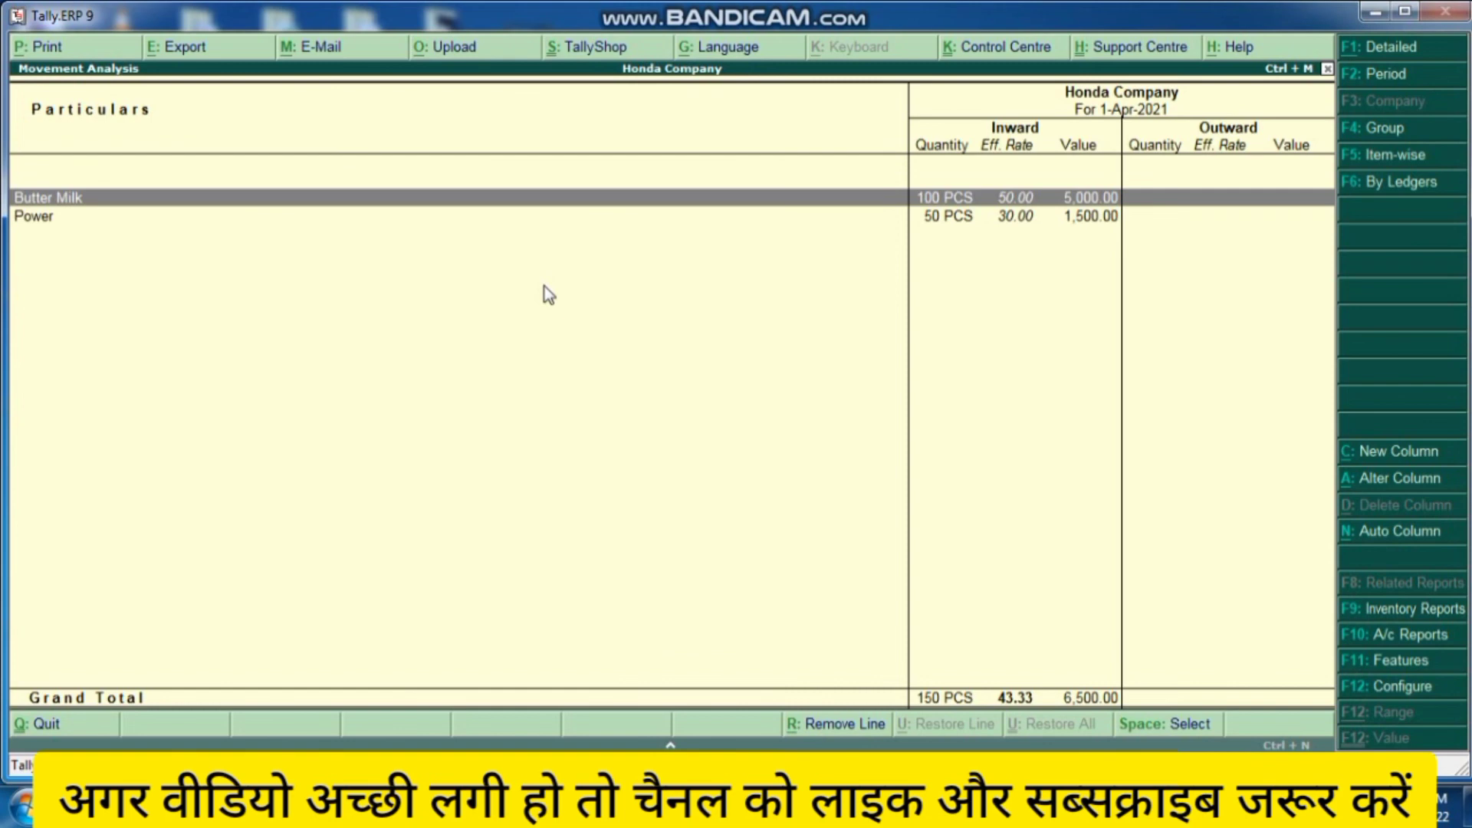
pyautogui.press('Escape')
pyautogui.press('Escape')
pyautogui.press('Escape')
pyautogui.press('Escape')
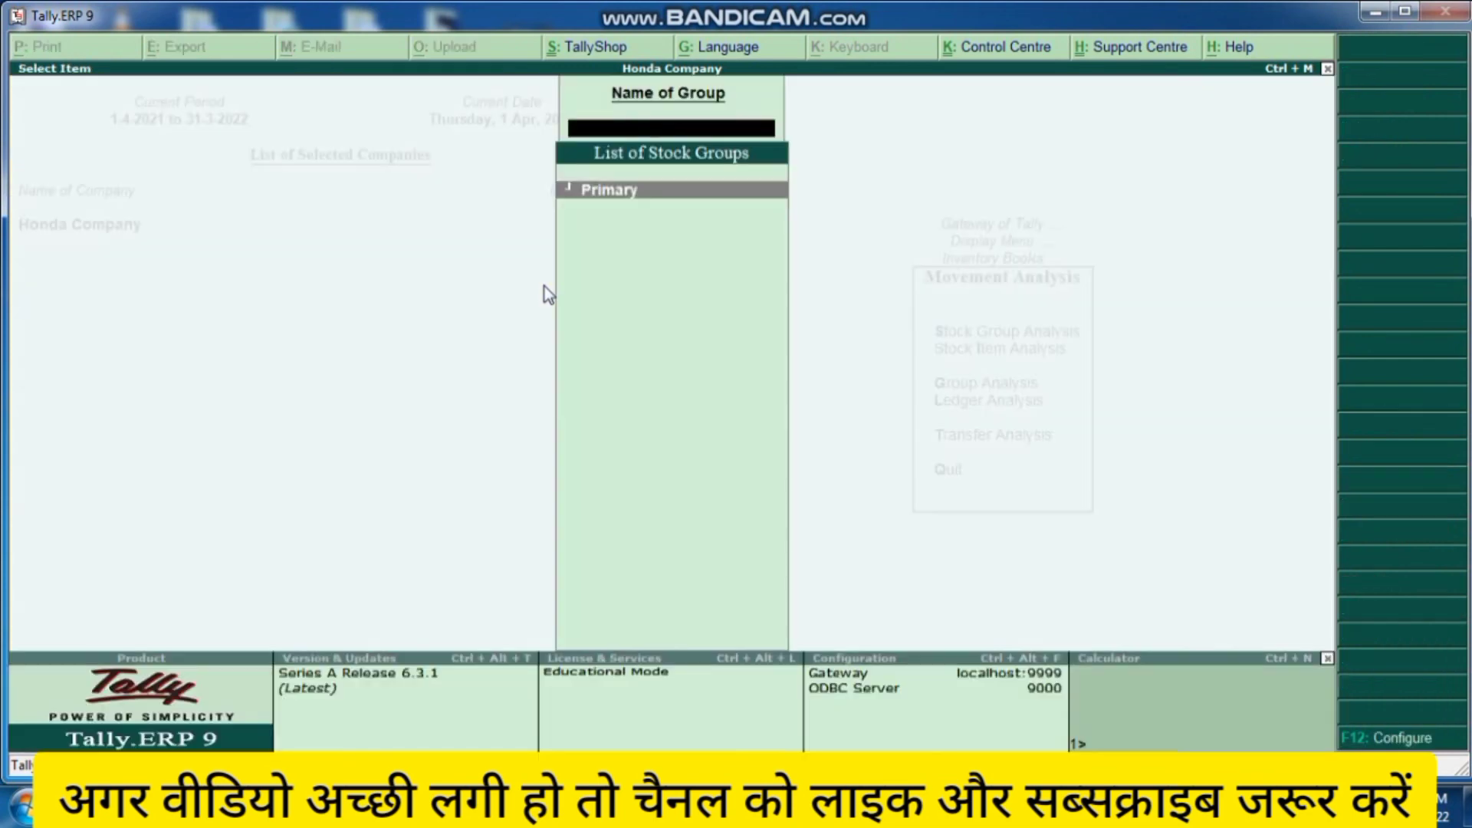